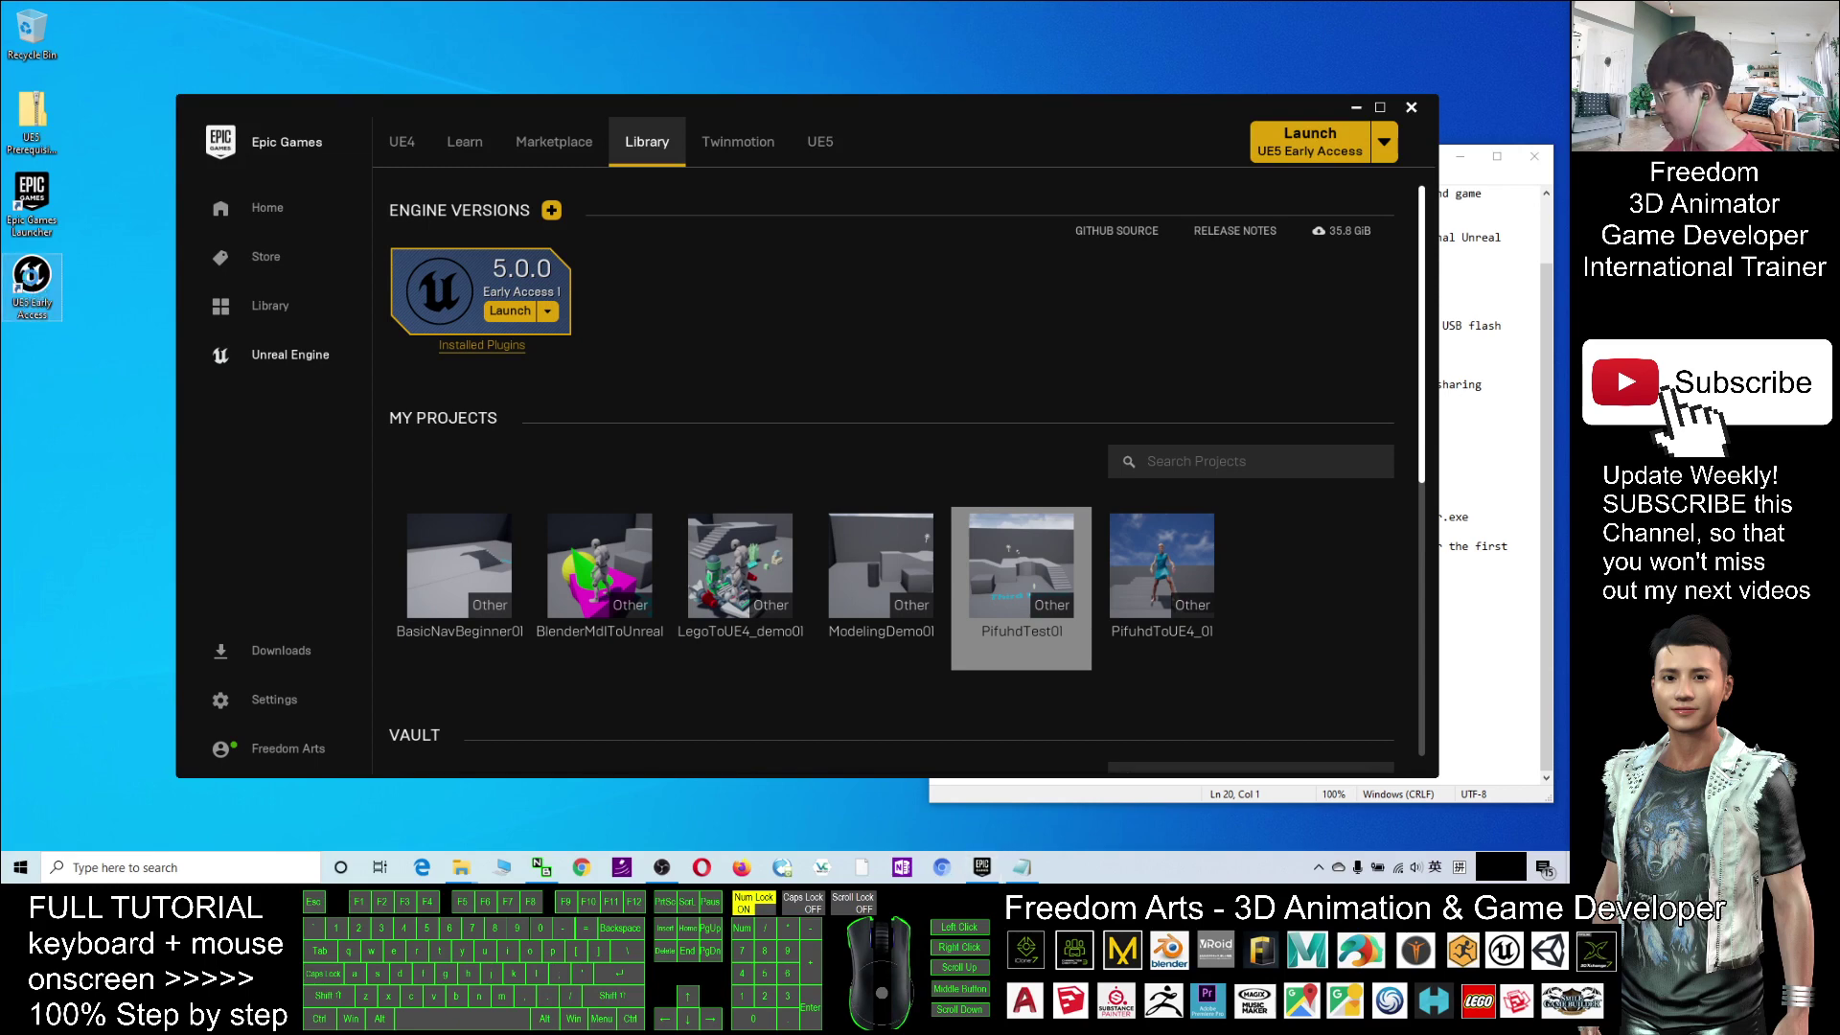
Open the UE5 Early Access desktop shortcut's file location from its properties and go up to the Epic Games folder.
{"action": "right_click", "coordinate": [33, 279]}
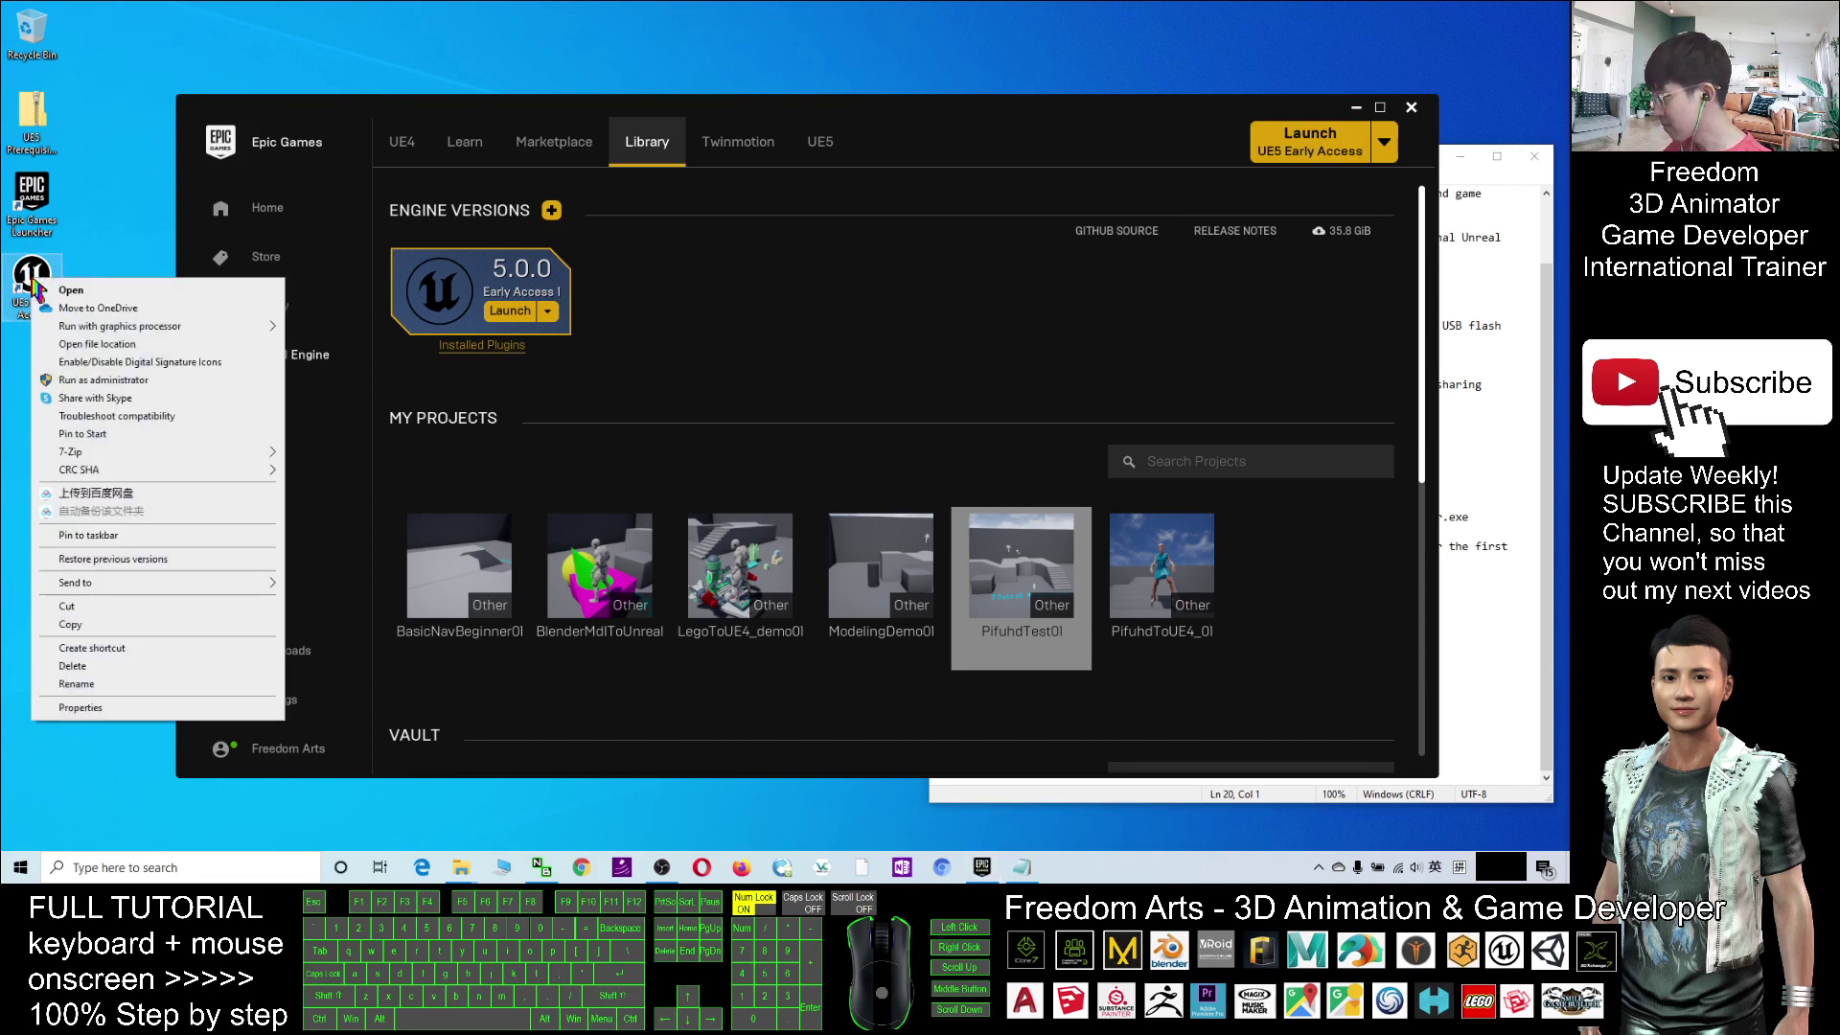
{"action": "left_click", "coordinate": [80, 708]}
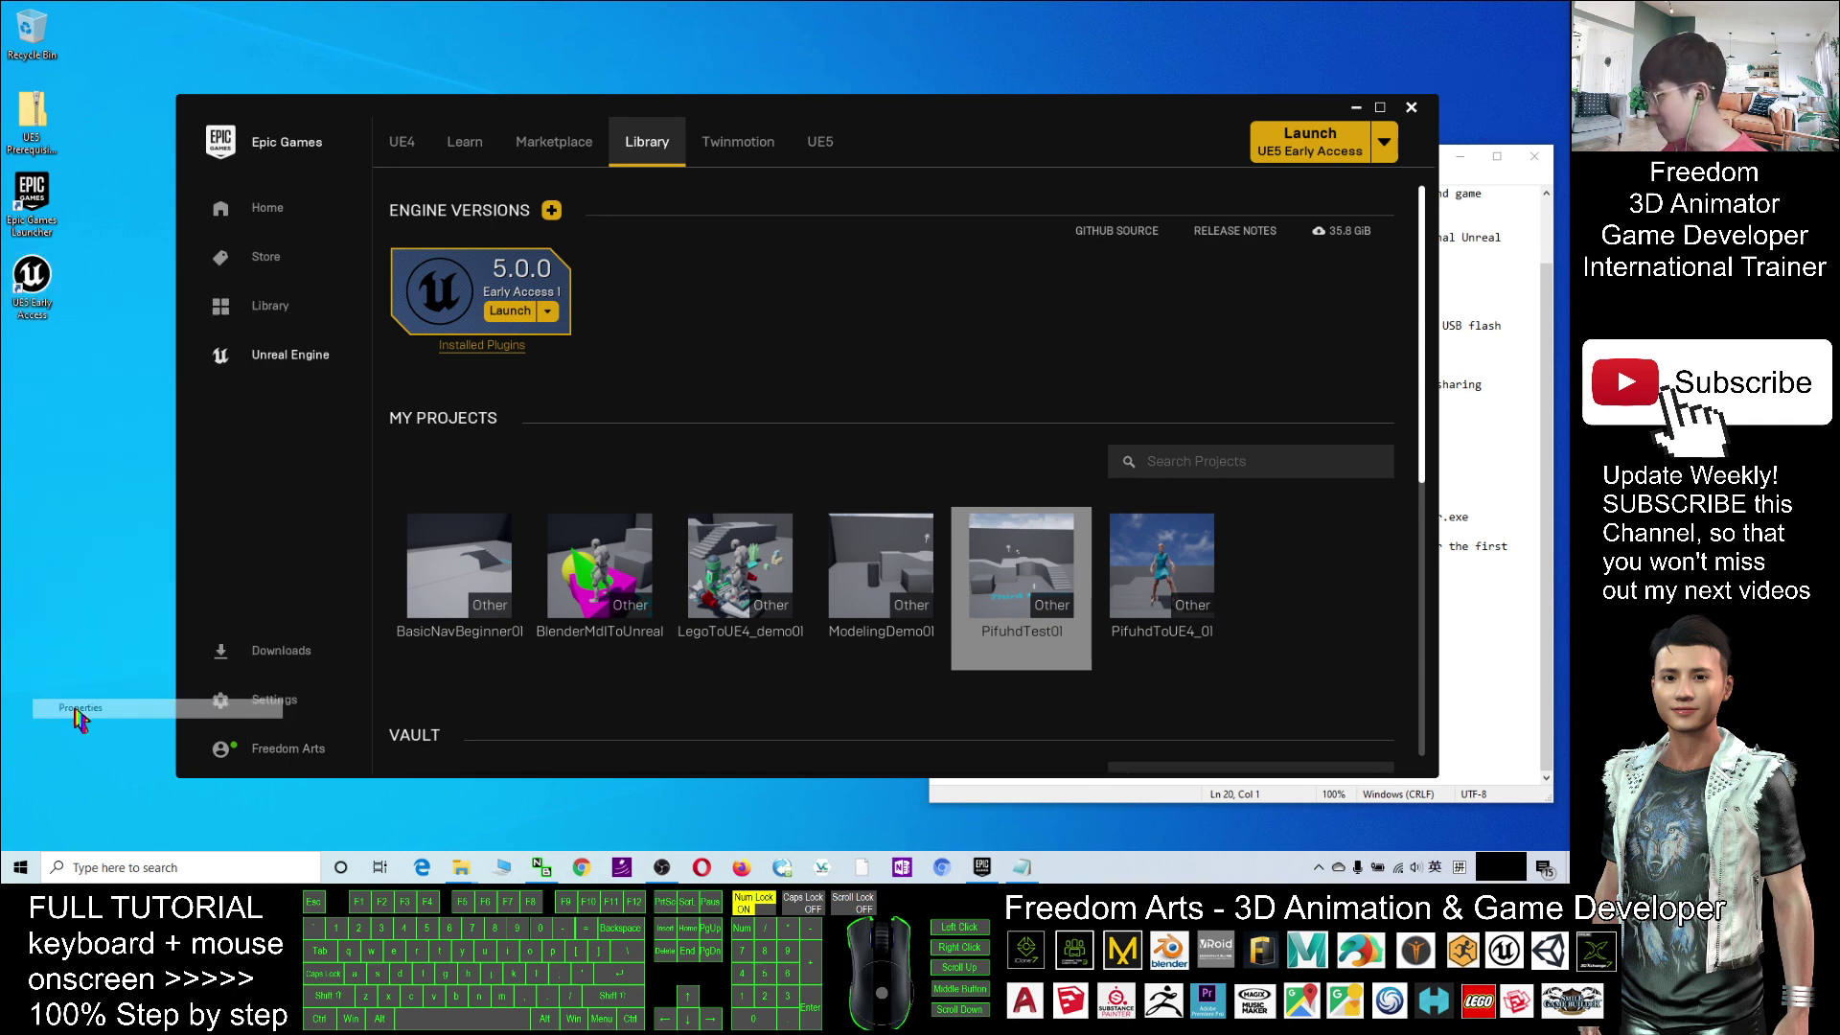
{"action": "left_click_drag", "start_coordinate": [220, 276], "coordinate": [347, 207]}
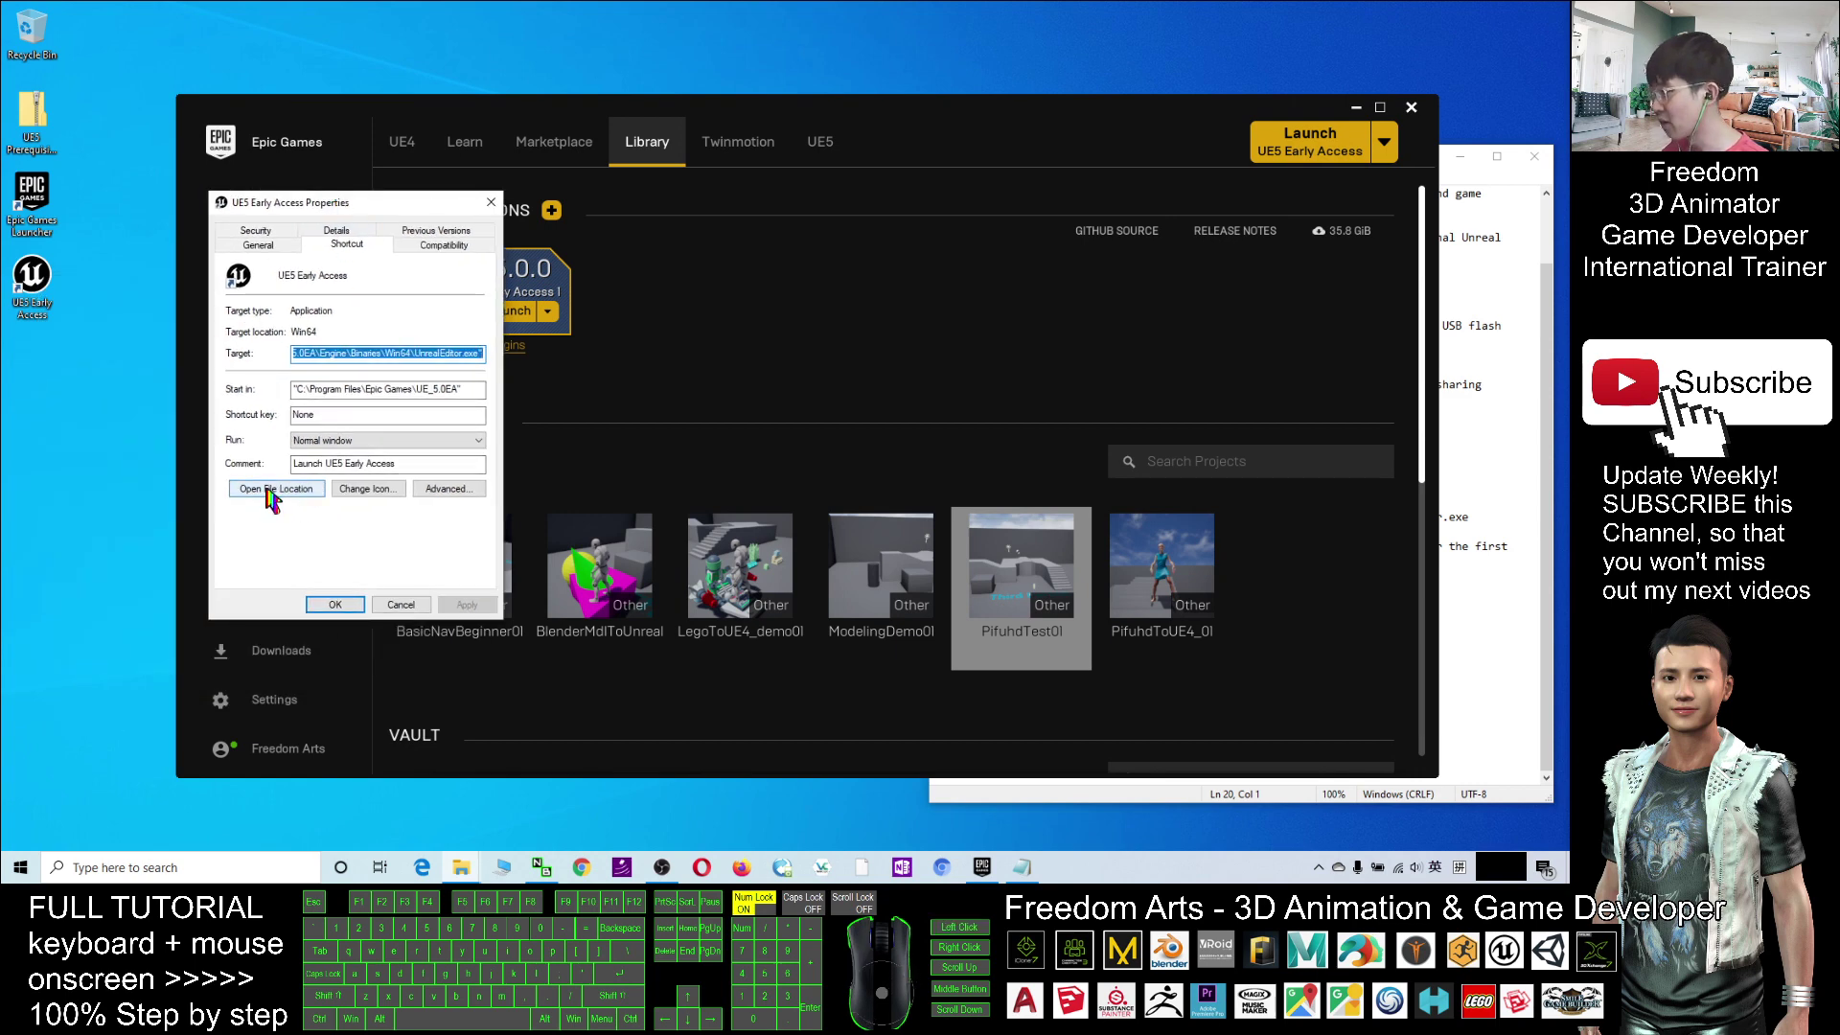
{"action": "left_click", "coordinate": [268, 490]}
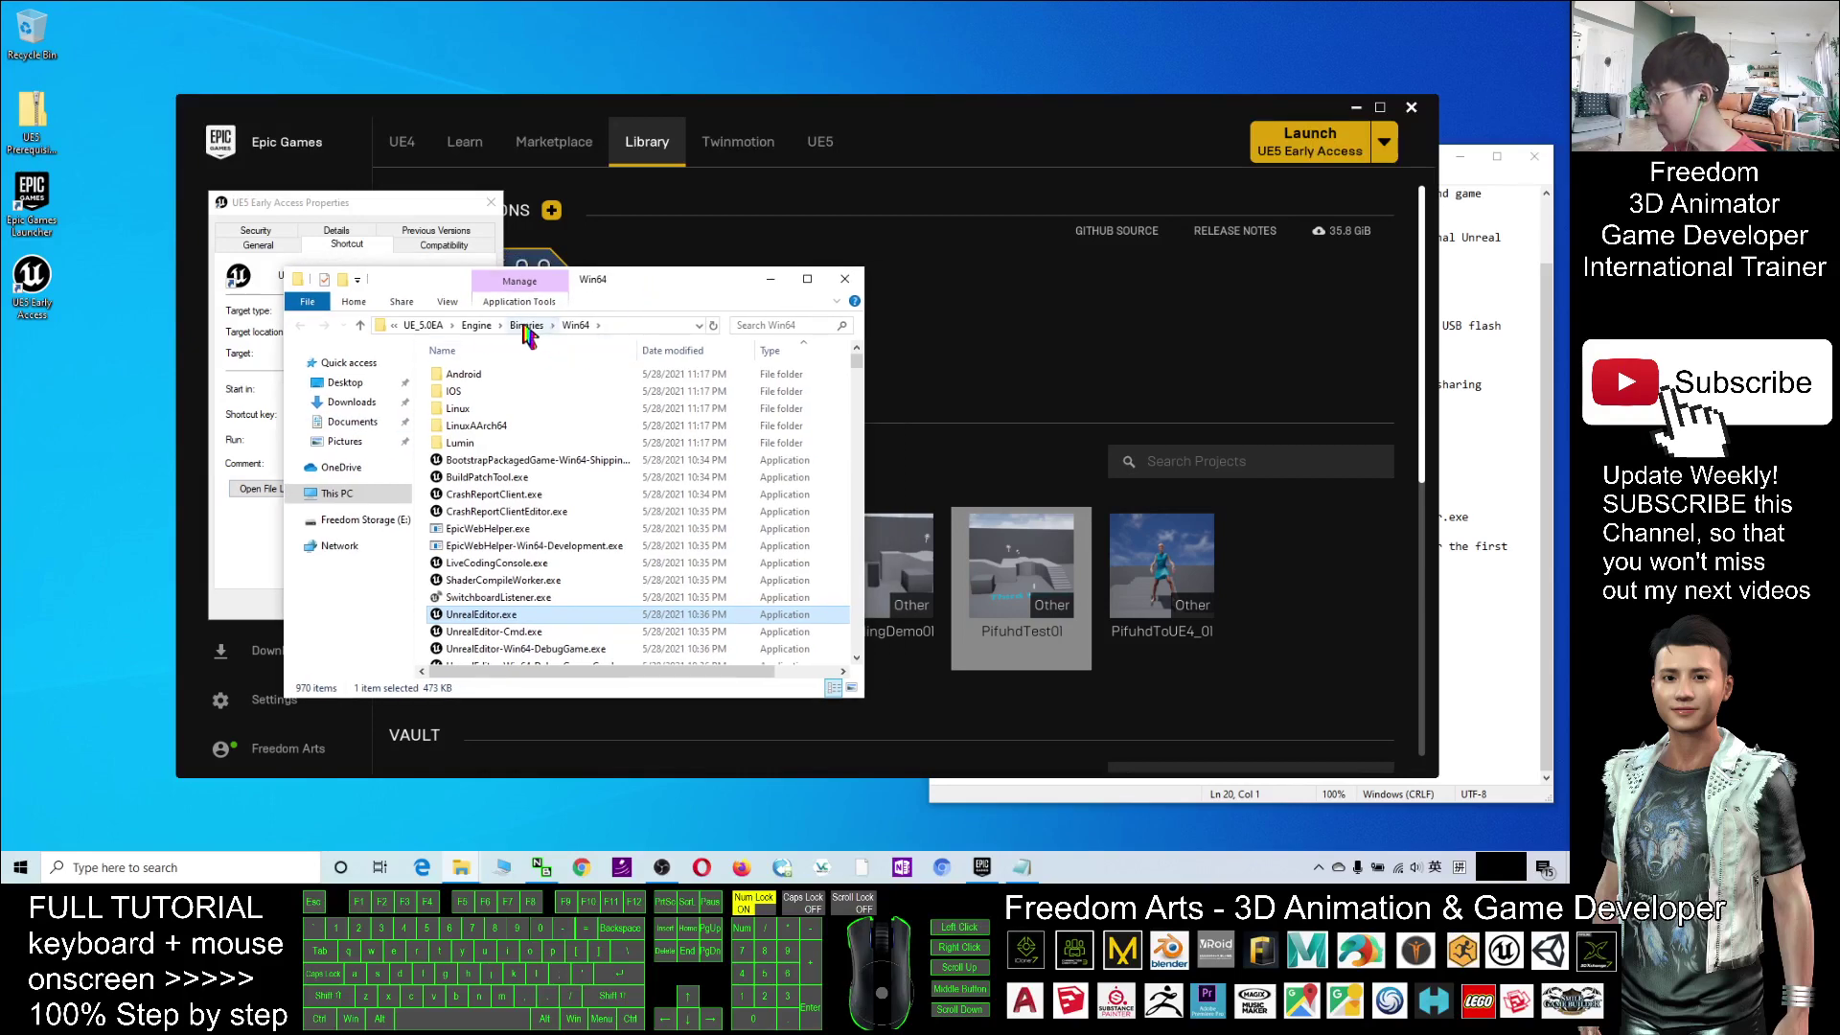
{"action": "left_click_drag", "start_coordinate": [663, 296], "coordinate": [692, 292]}
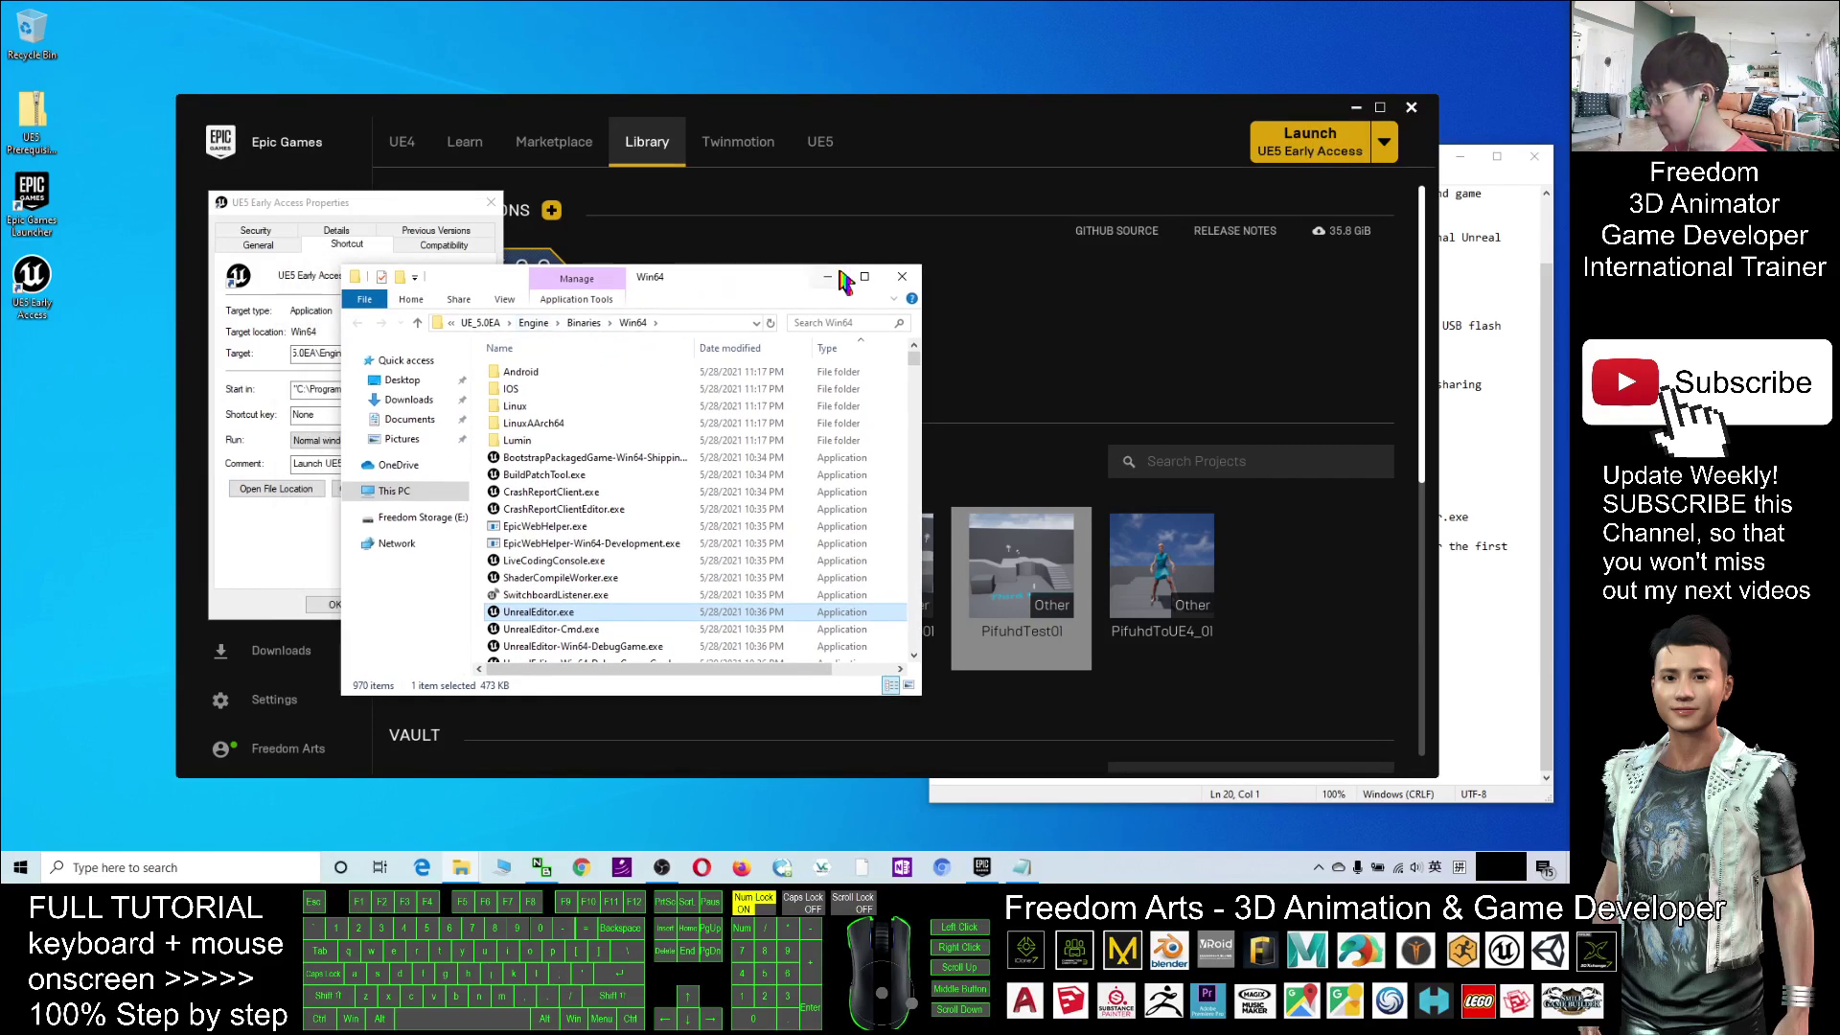
{"action": "left_click", "coordinate": [837, 278]}
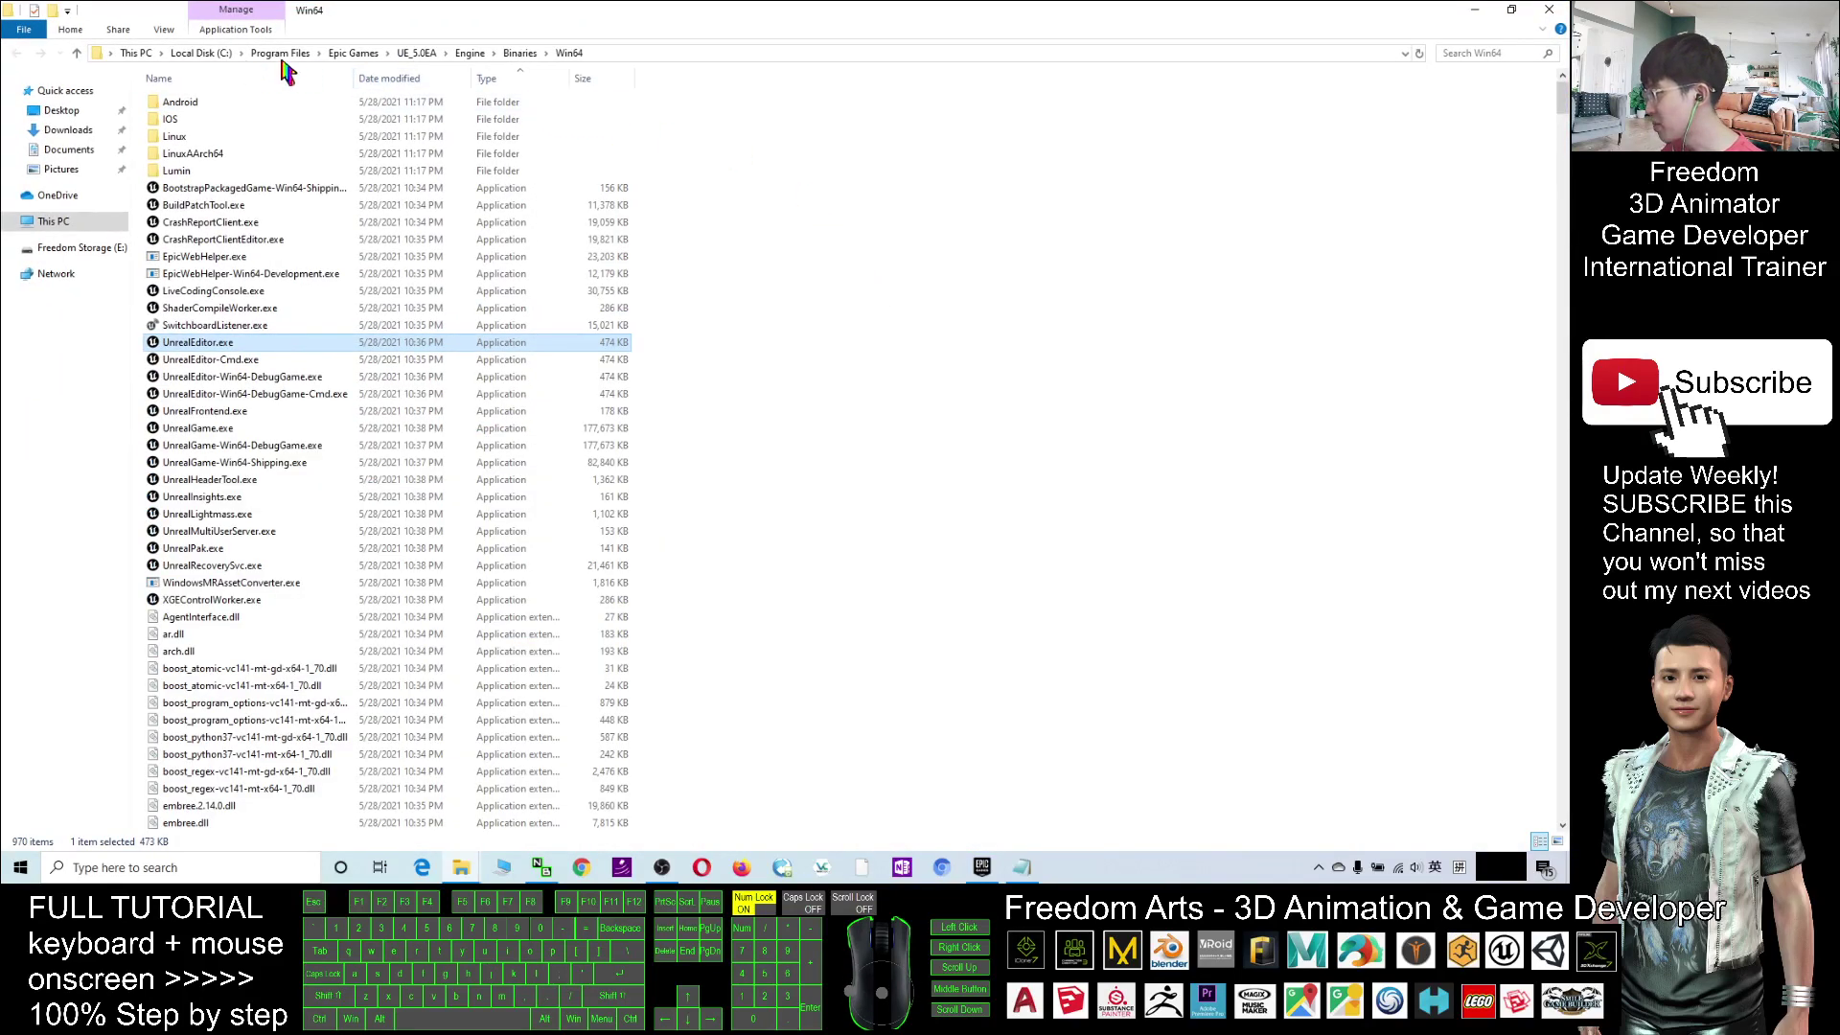
{"action": "left_click", "coordinate": [367, 55]}
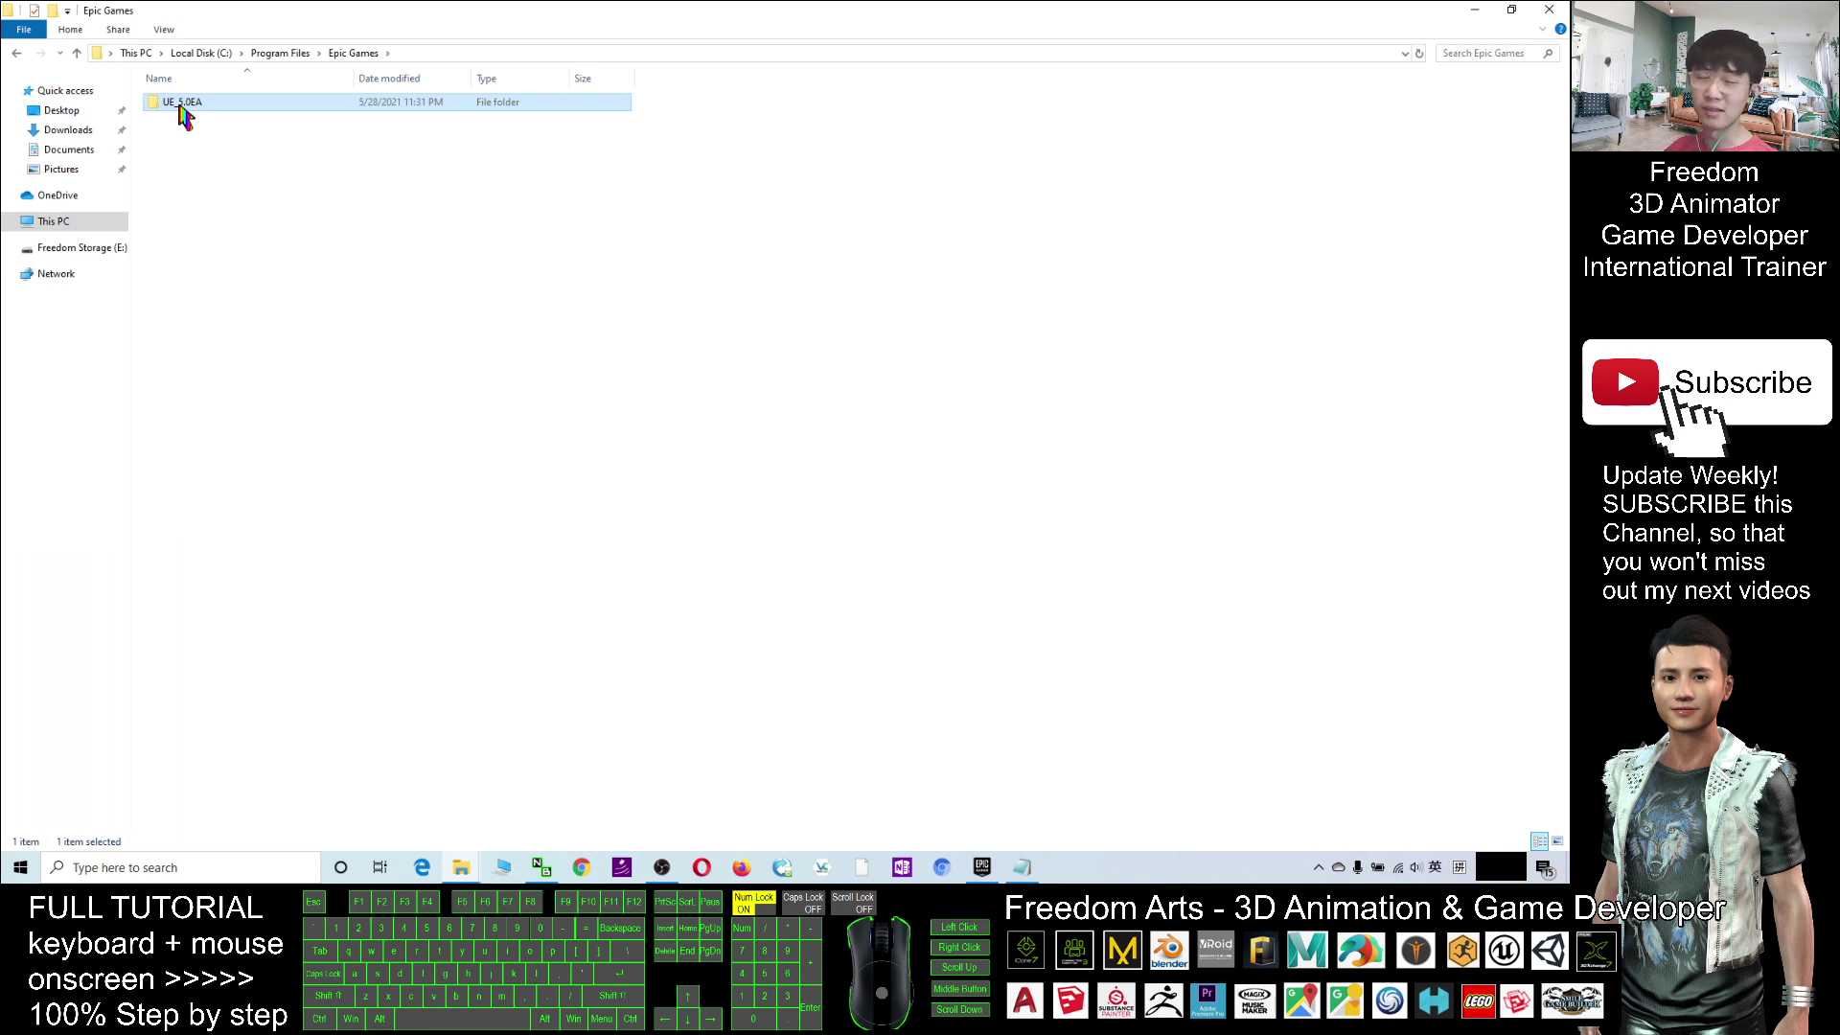
Look over the copy and sending commands offered for the UE_5.0EA folder, dismiss them and point out the folder.
{"action": "right_click", "coordinate": [184, 113]}
{"action": "mouse_move", "coordinate": [275, 422]}
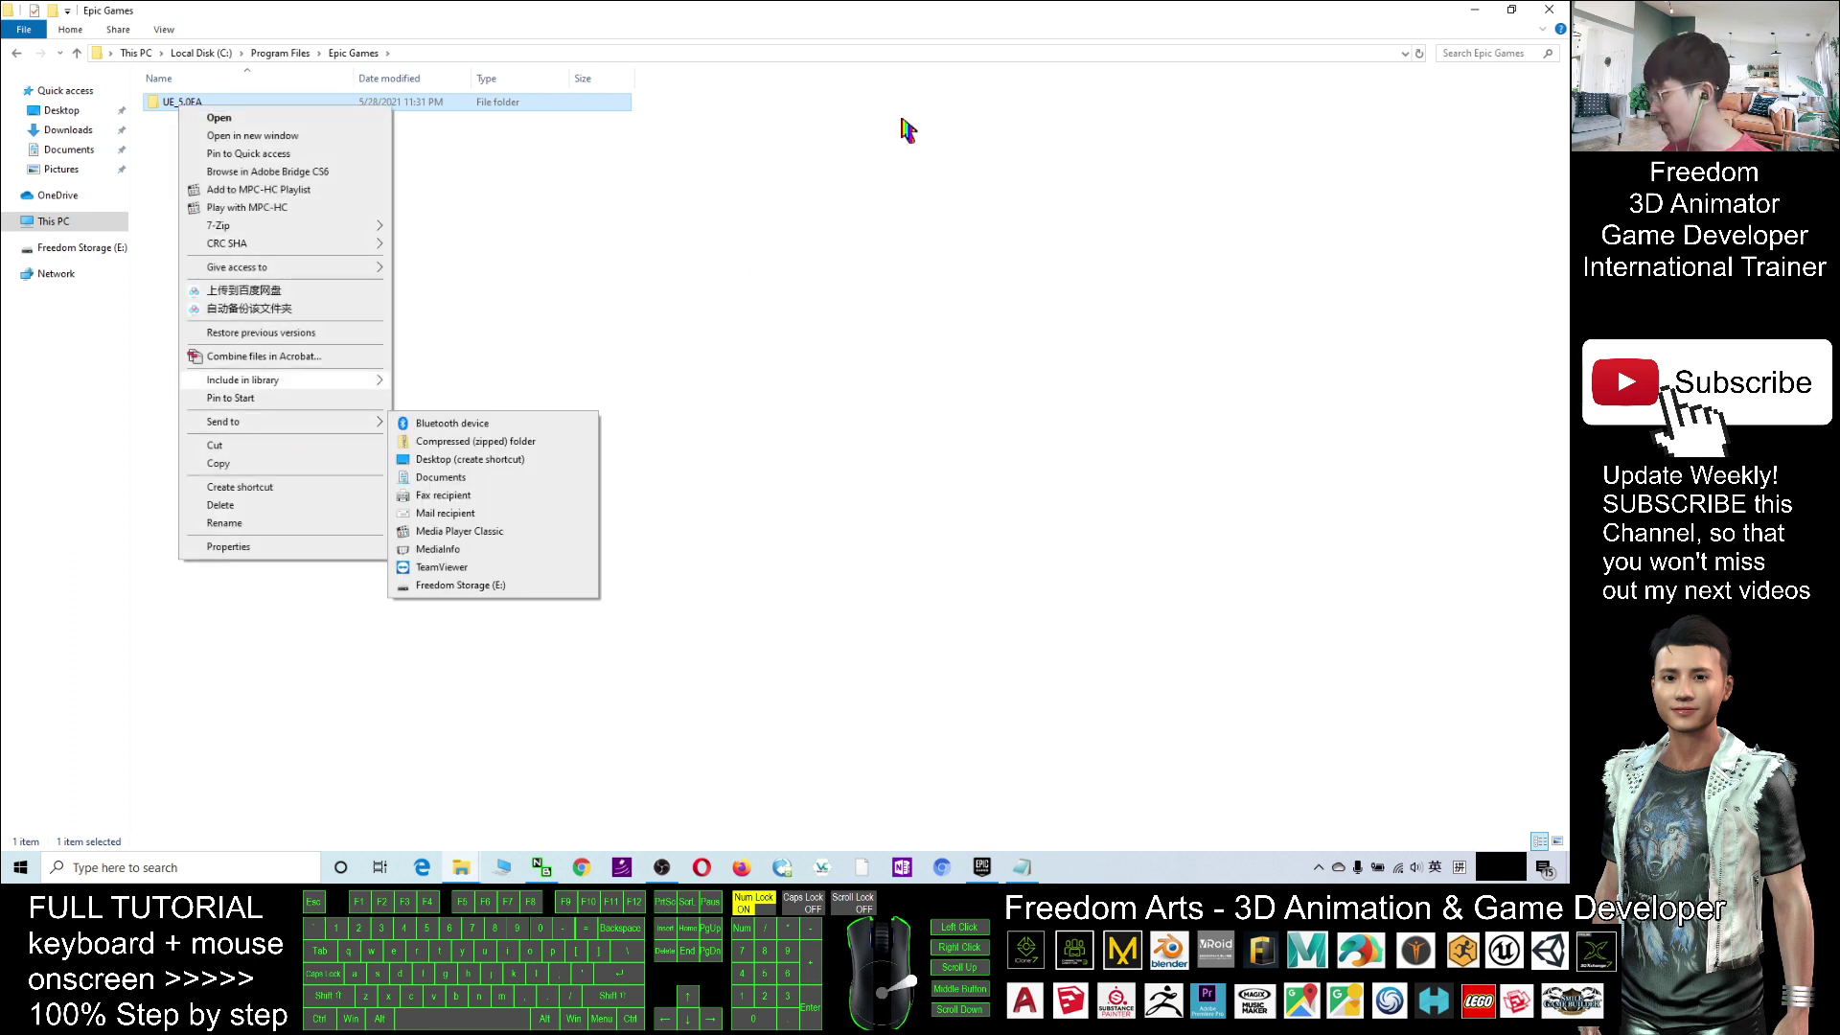
{"action": "left_click", "coordinate": [908, 129]}
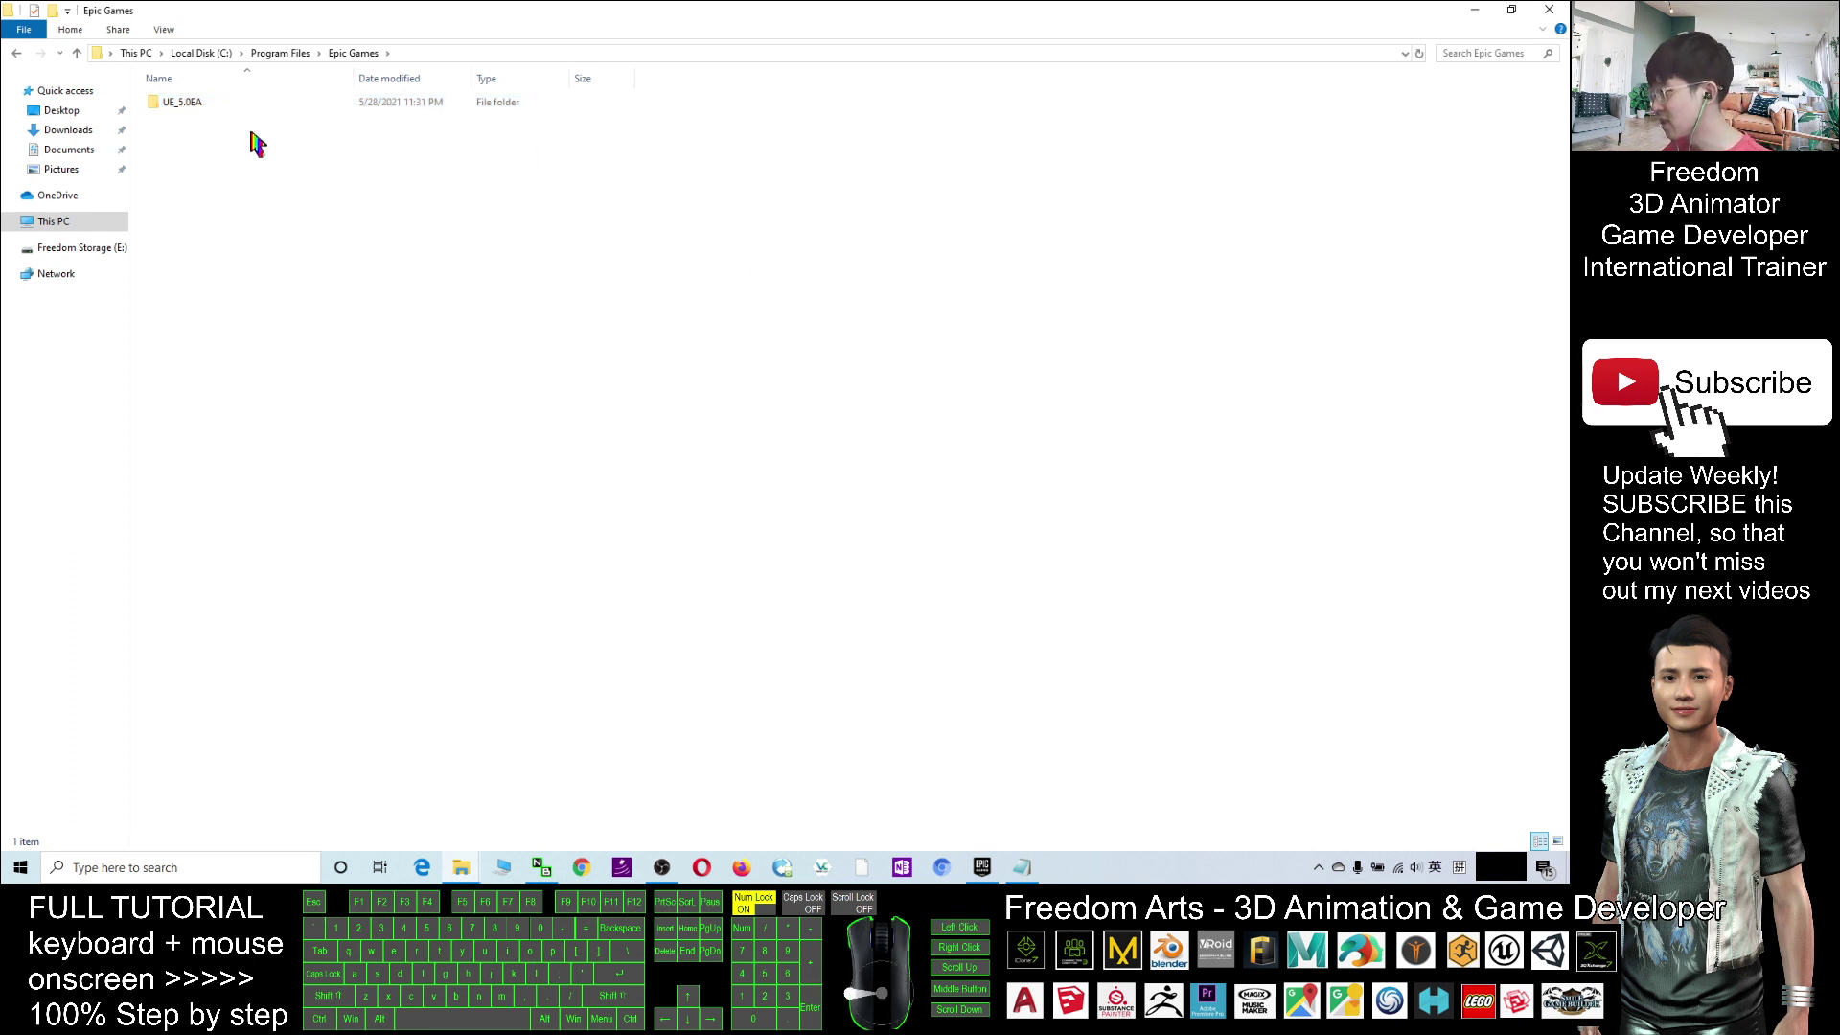
{"action": "left_click", "coordinate": [186, 110]}
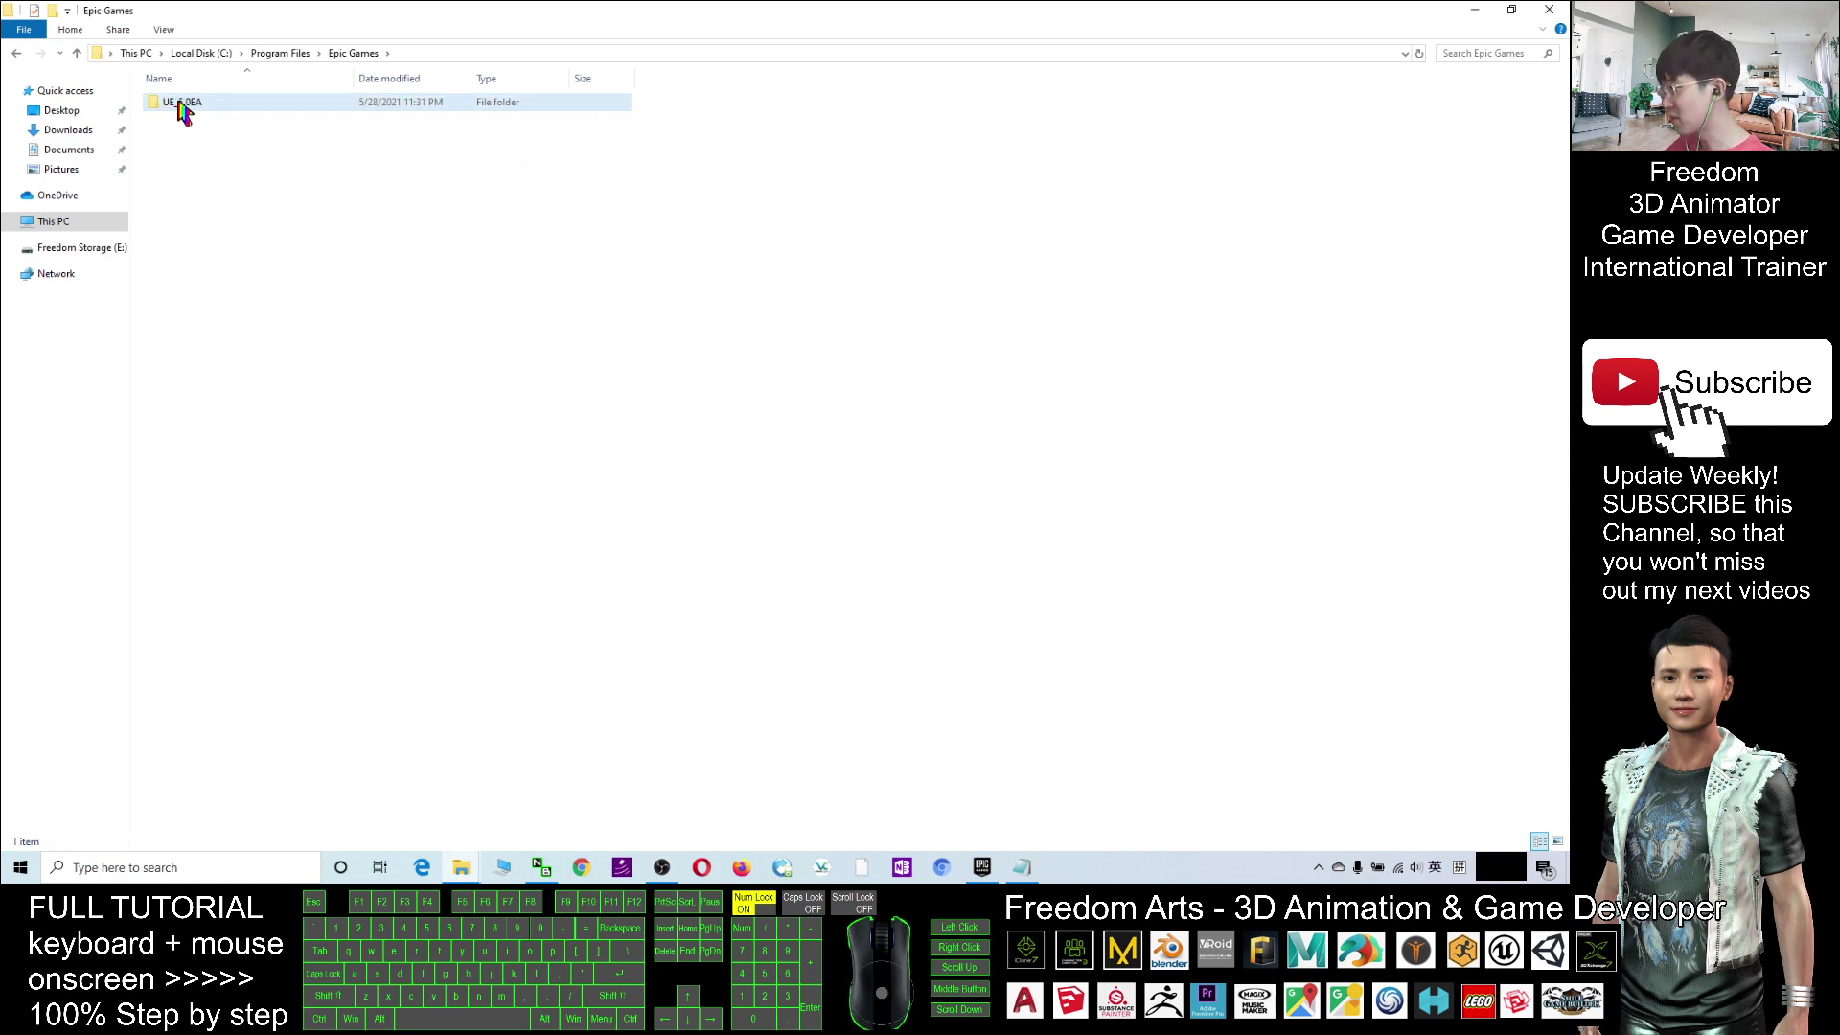
Shrink the Epic Games folder window and rearrange it and the launcher so the desktop icons stay uncovered.
{"action": "left_click_drag", "start_coordinate": [451, 14], "coordinate": [461, 252]}
{"action": "left_click", "coordinate": [989, 113]}
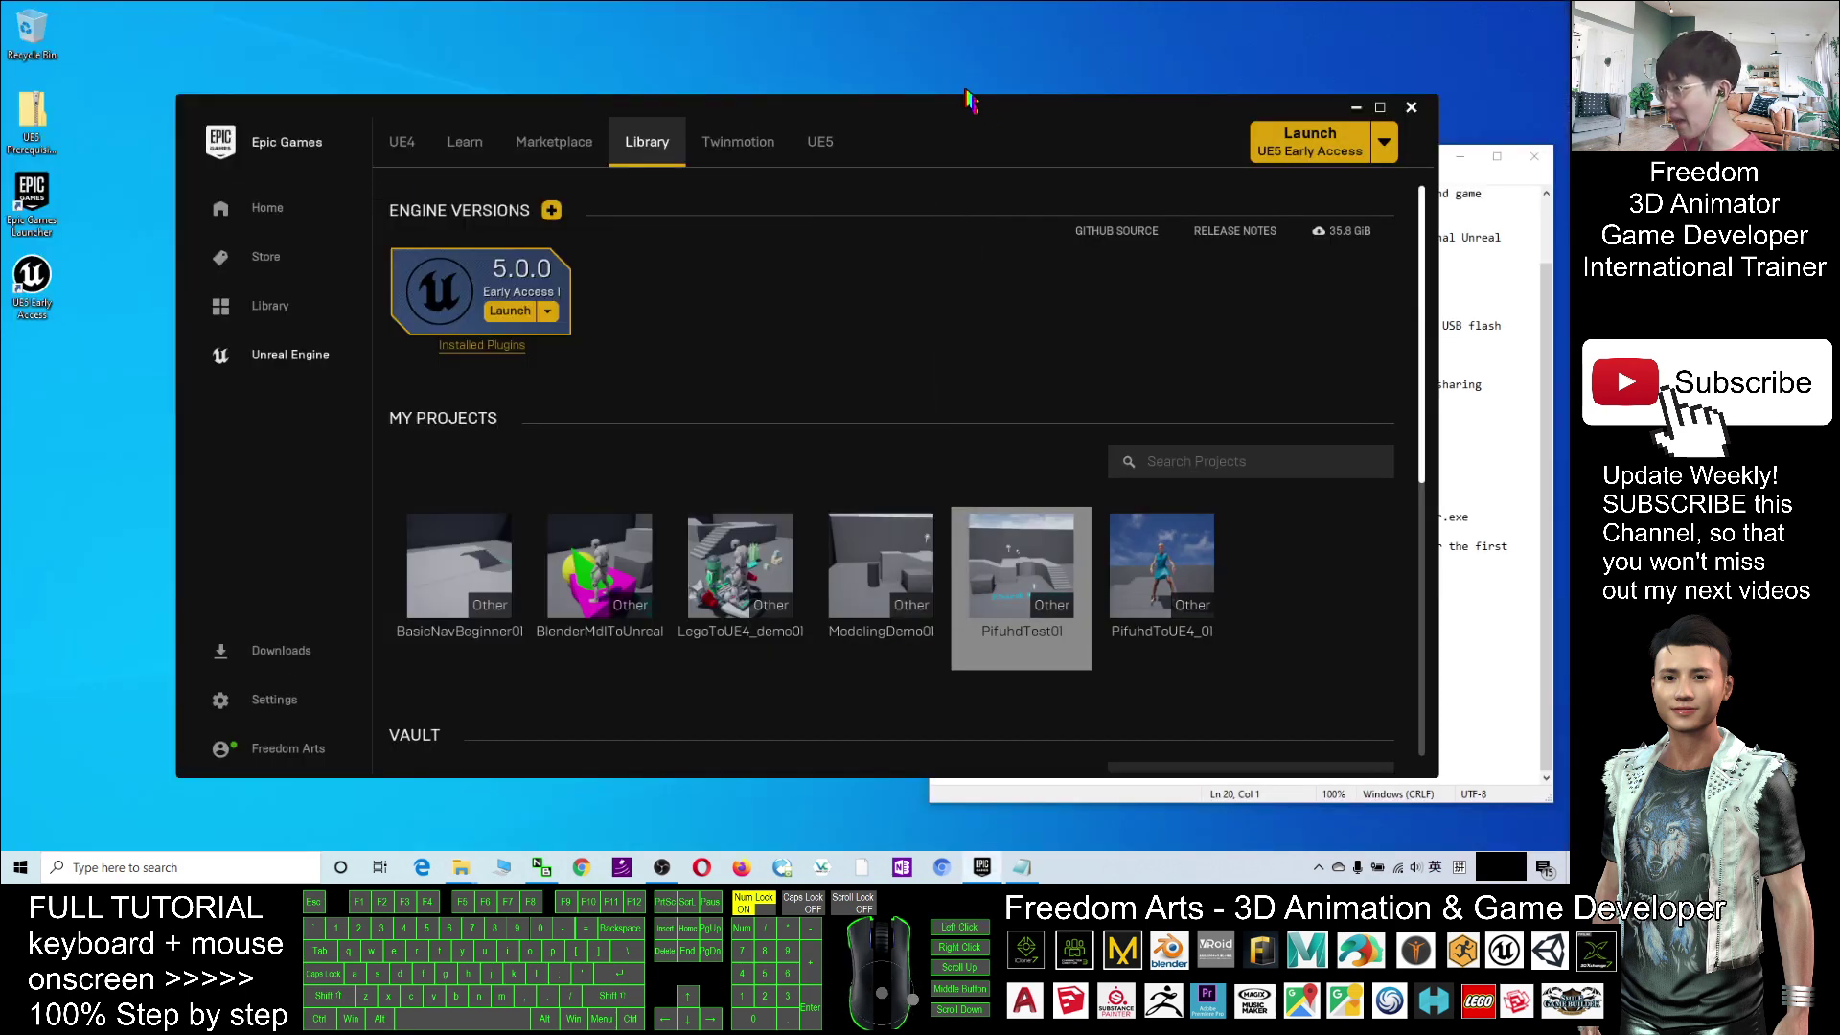
{"action": "left_click_drag", "start_coordinate": [969, 99], "coordinate": [1123, 147]}
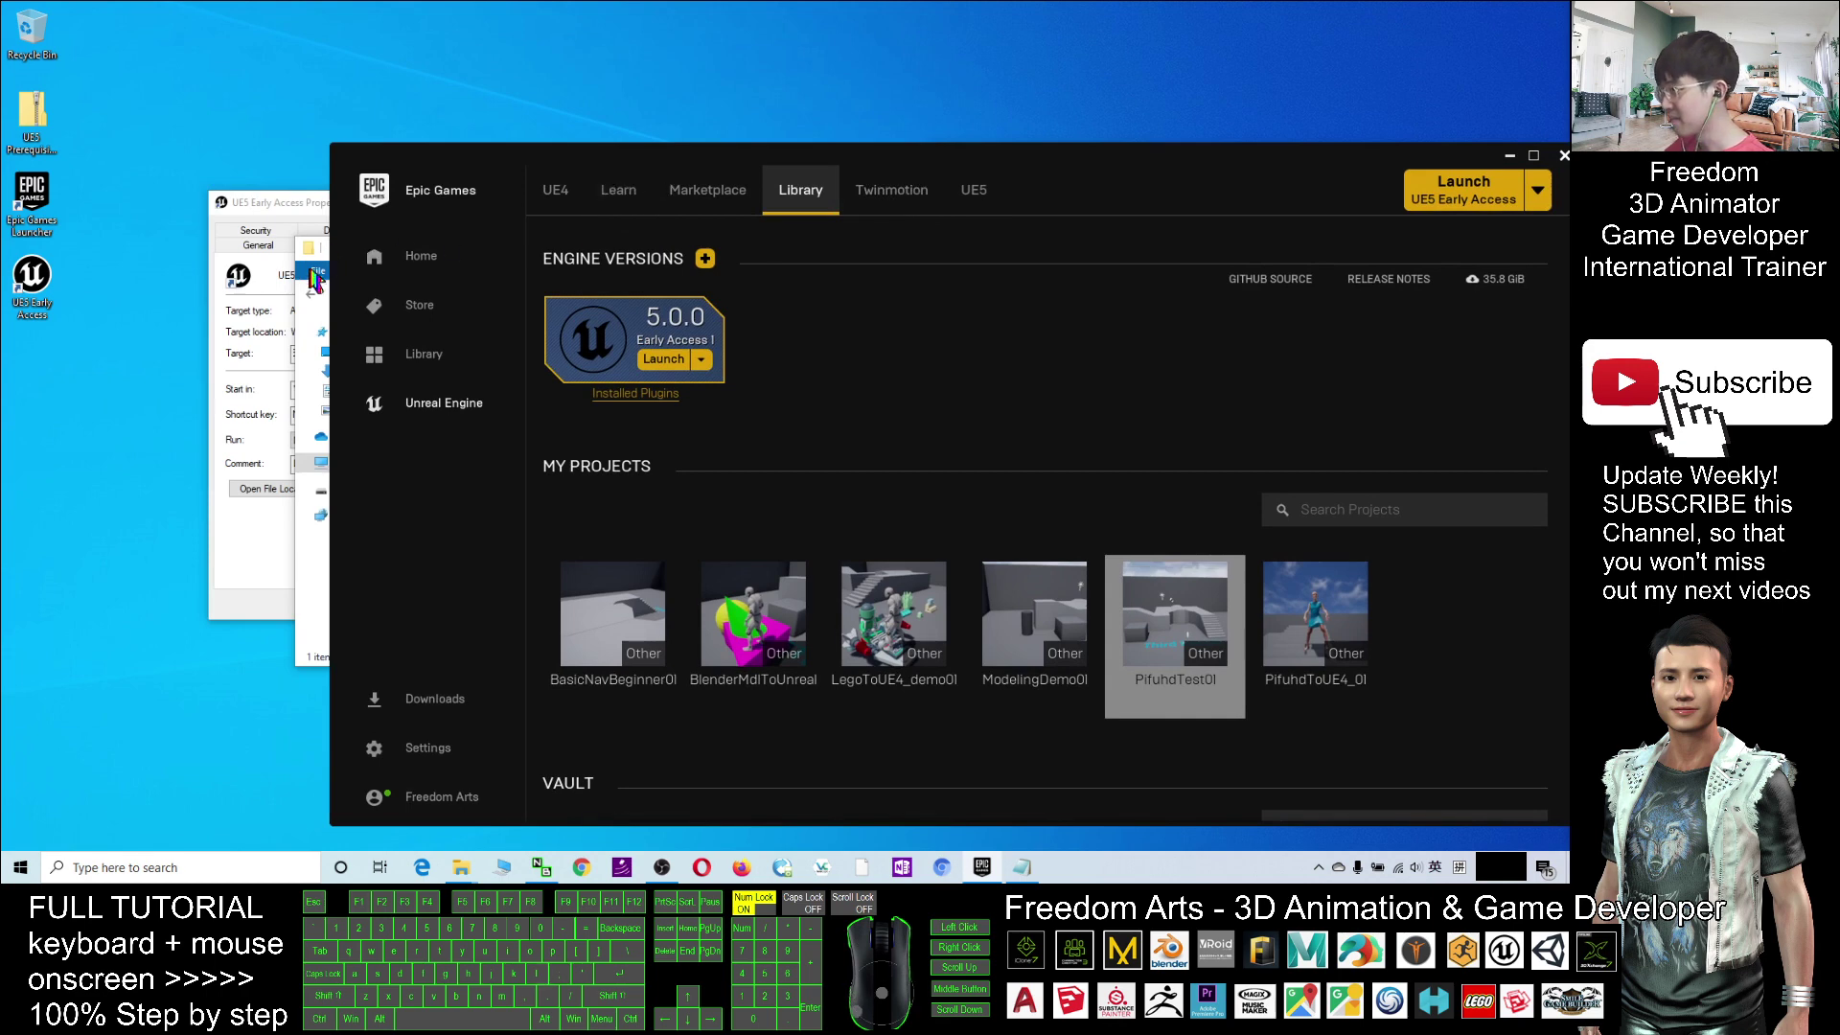
{"action": "left_click_drag", "start_coordinate": [1008, 192], "coordinate": [1113, 157]}
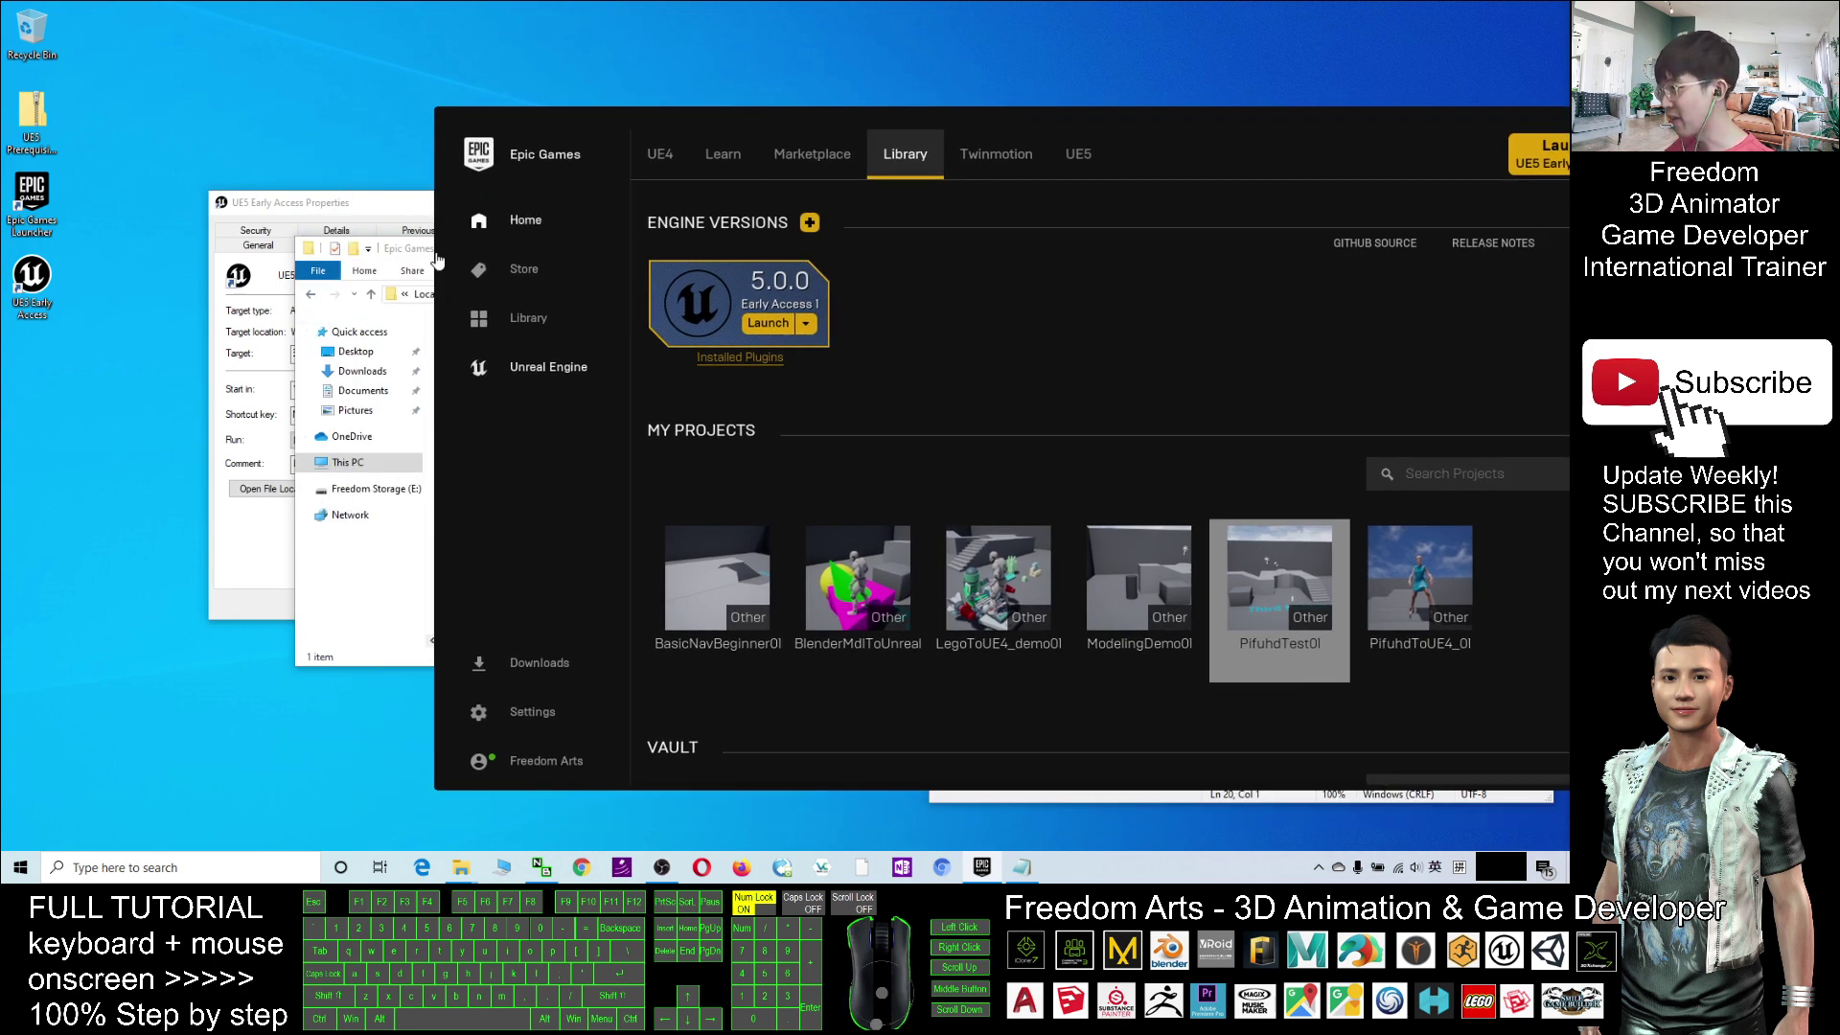
{"action": "left_click", "coordinate": [437, 261]}
{"action": "left_click_drag", "start_coordinate": [437, 251], "coordinate": [302, 225]}
{"action": "left_click", "coordinate": [343, 317]}
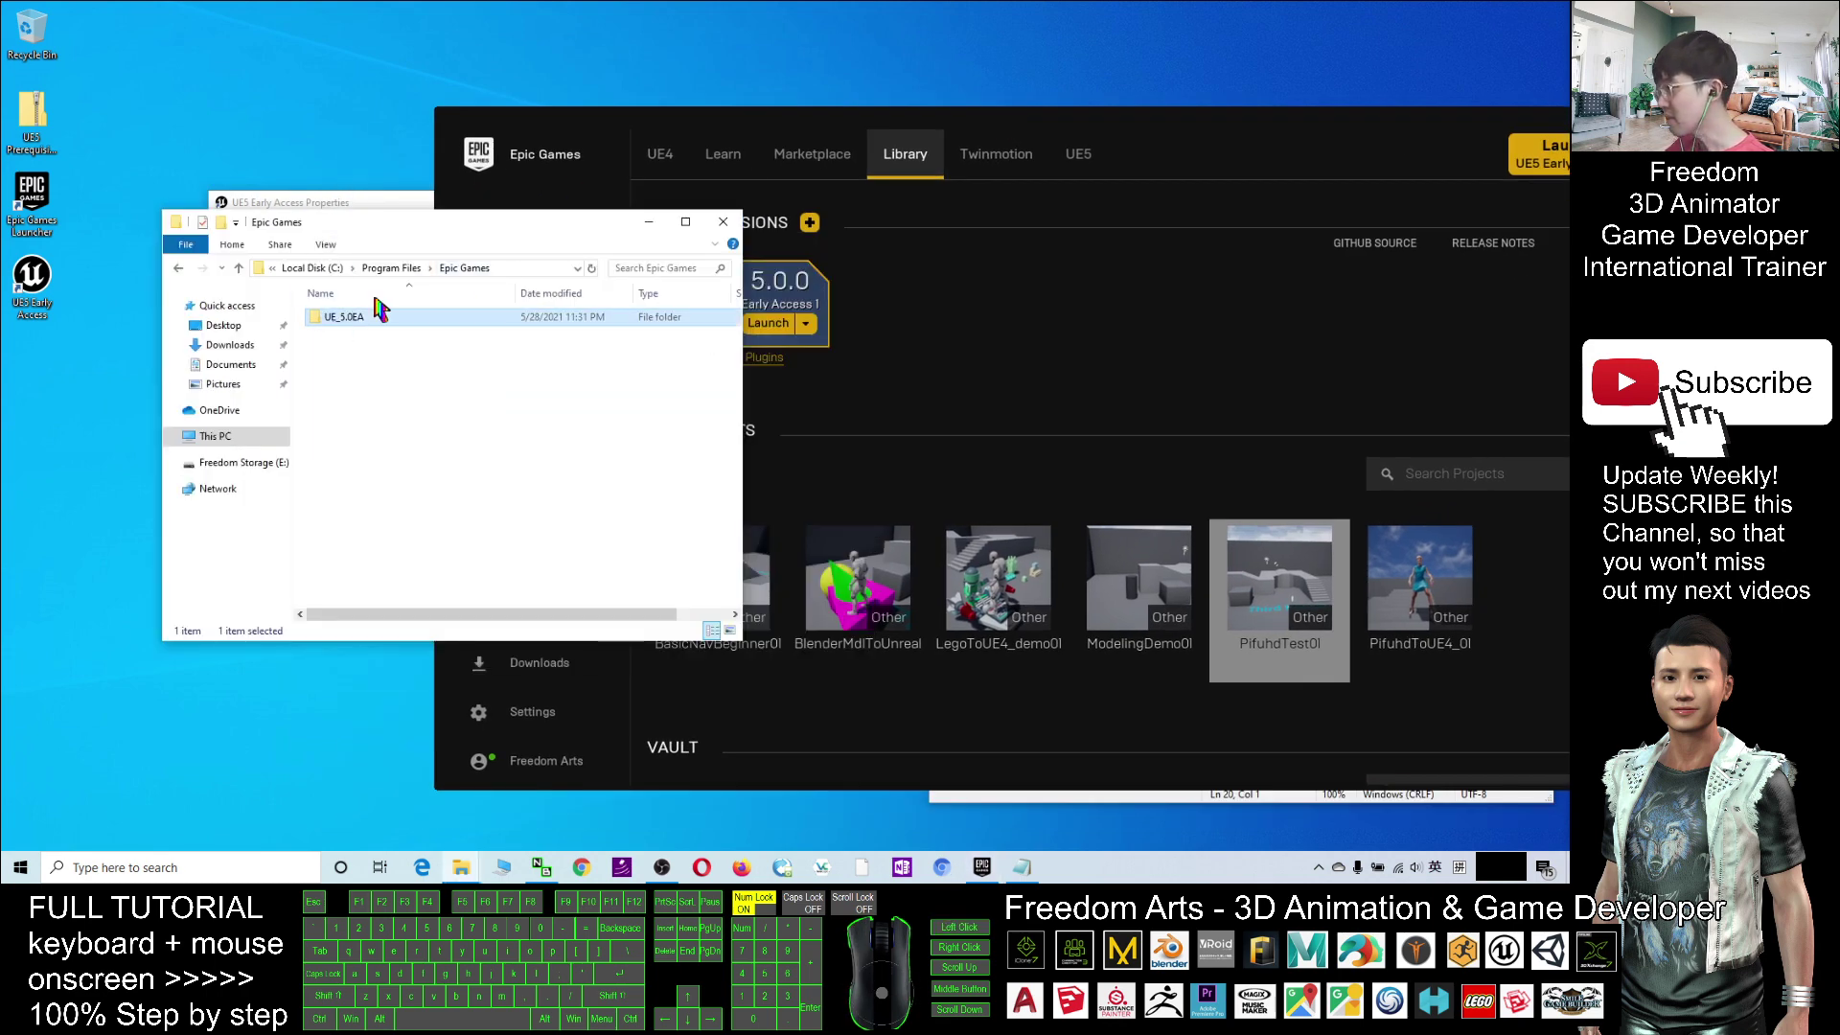
{"action": "left_click_drag", "start_coordinate": [1212, 127], "coordinate": [1074, 85]}
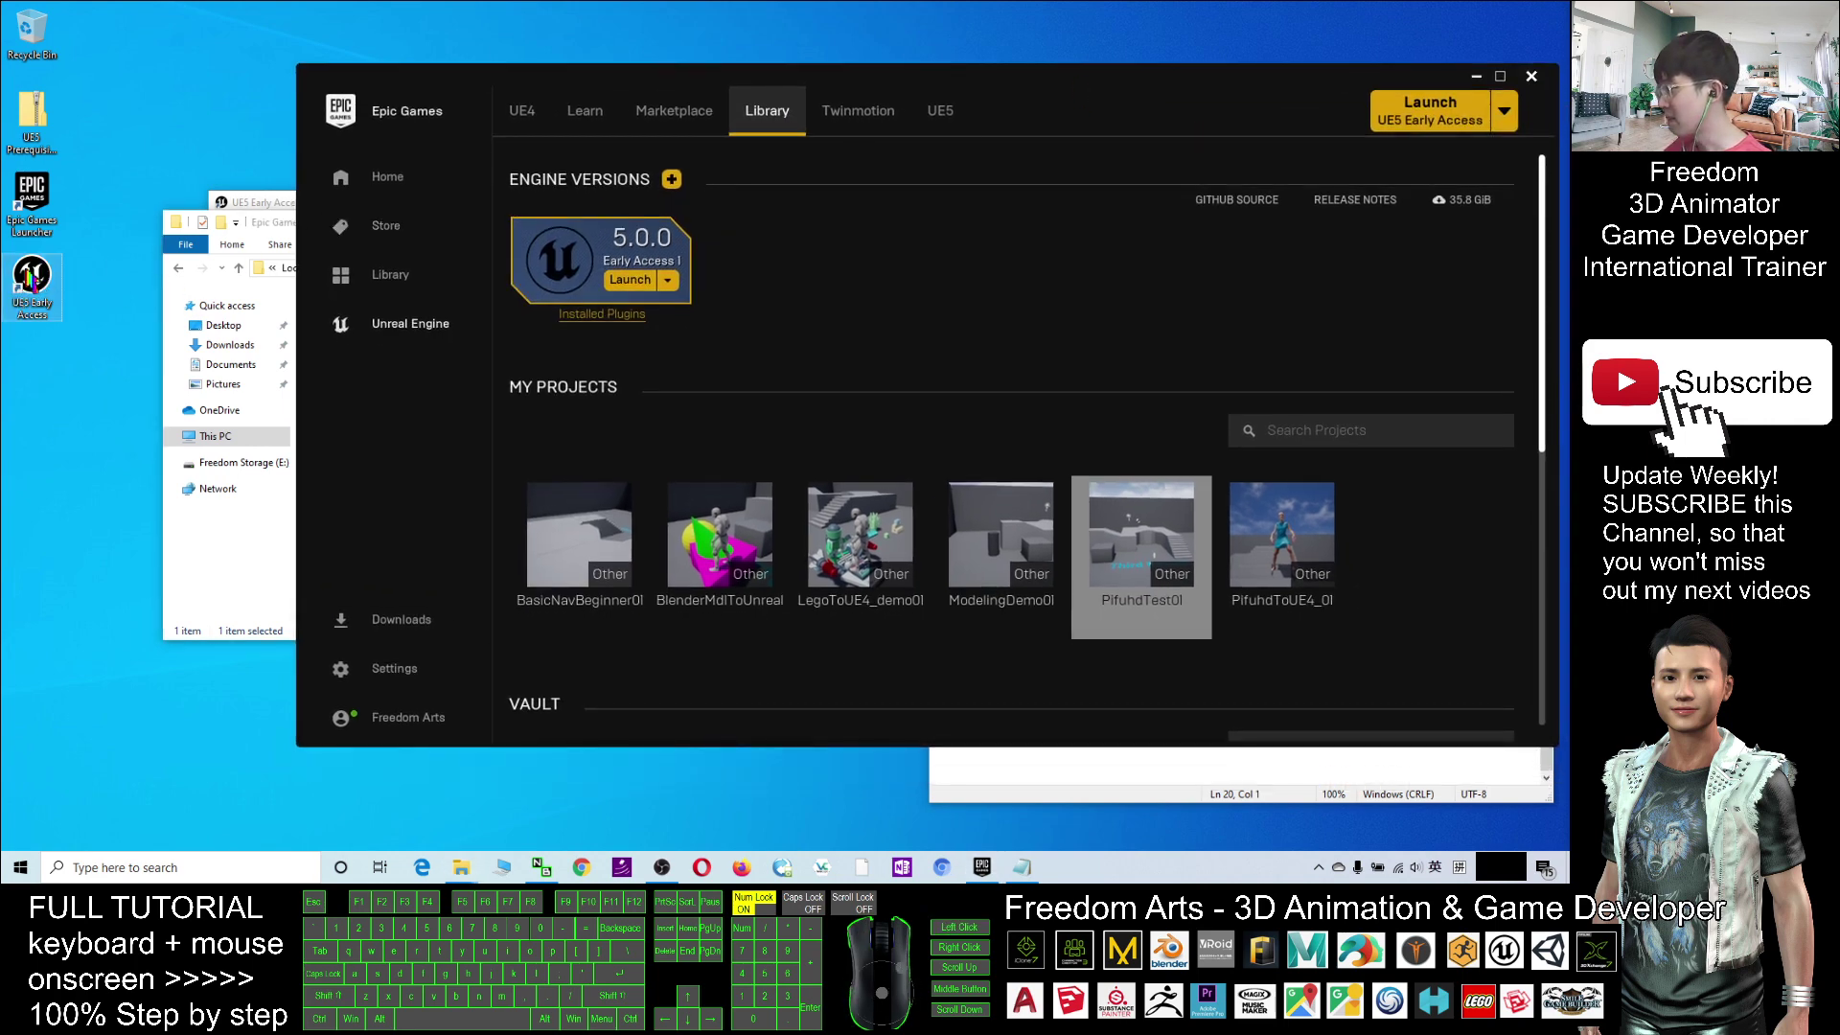
Move the UE5 Early Access desktop shortcut to the Recycle Bin and permanently delete it by emptying the bin.
{"action": "left_click_drag", "start_coordinate": [62, 278], "coordinate": [38, 38]}
{"action": "right_click", "coordinate": [39, 39]}
{"action": "left_click", "coordinate": [86, 73]}
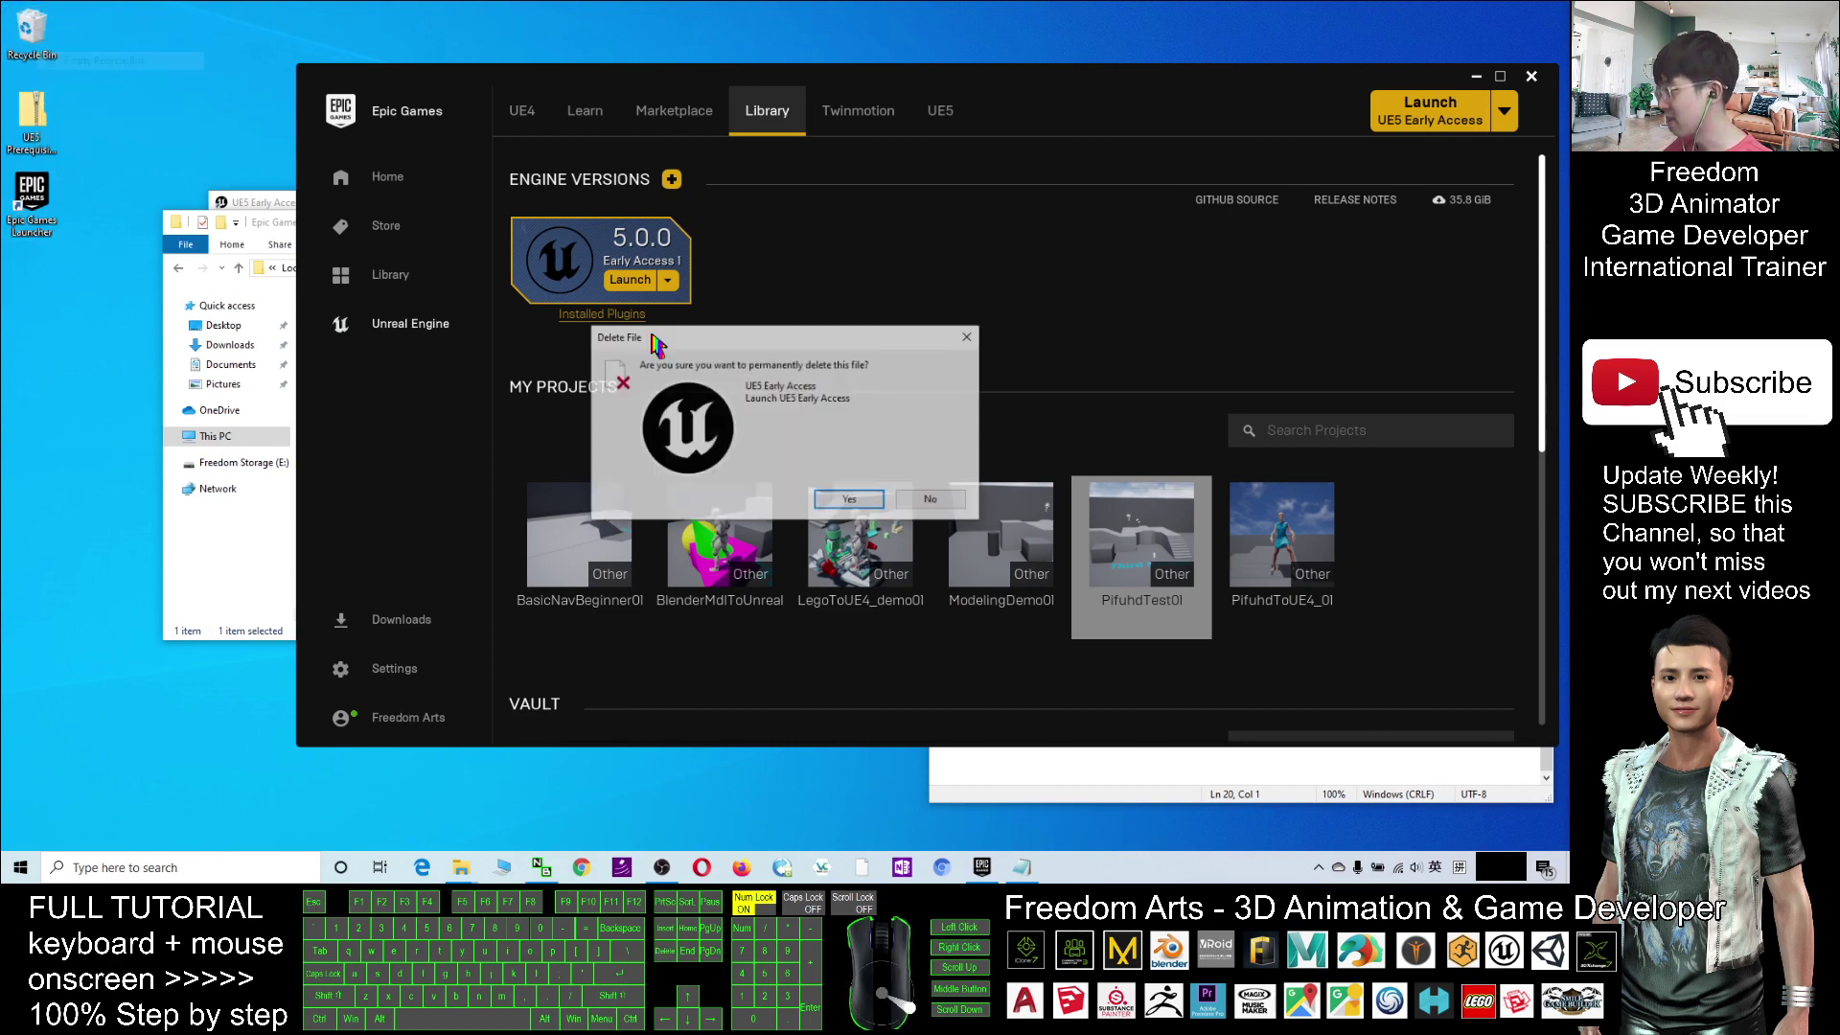
{"action": "left_click", "coordinate": [844, 499]}
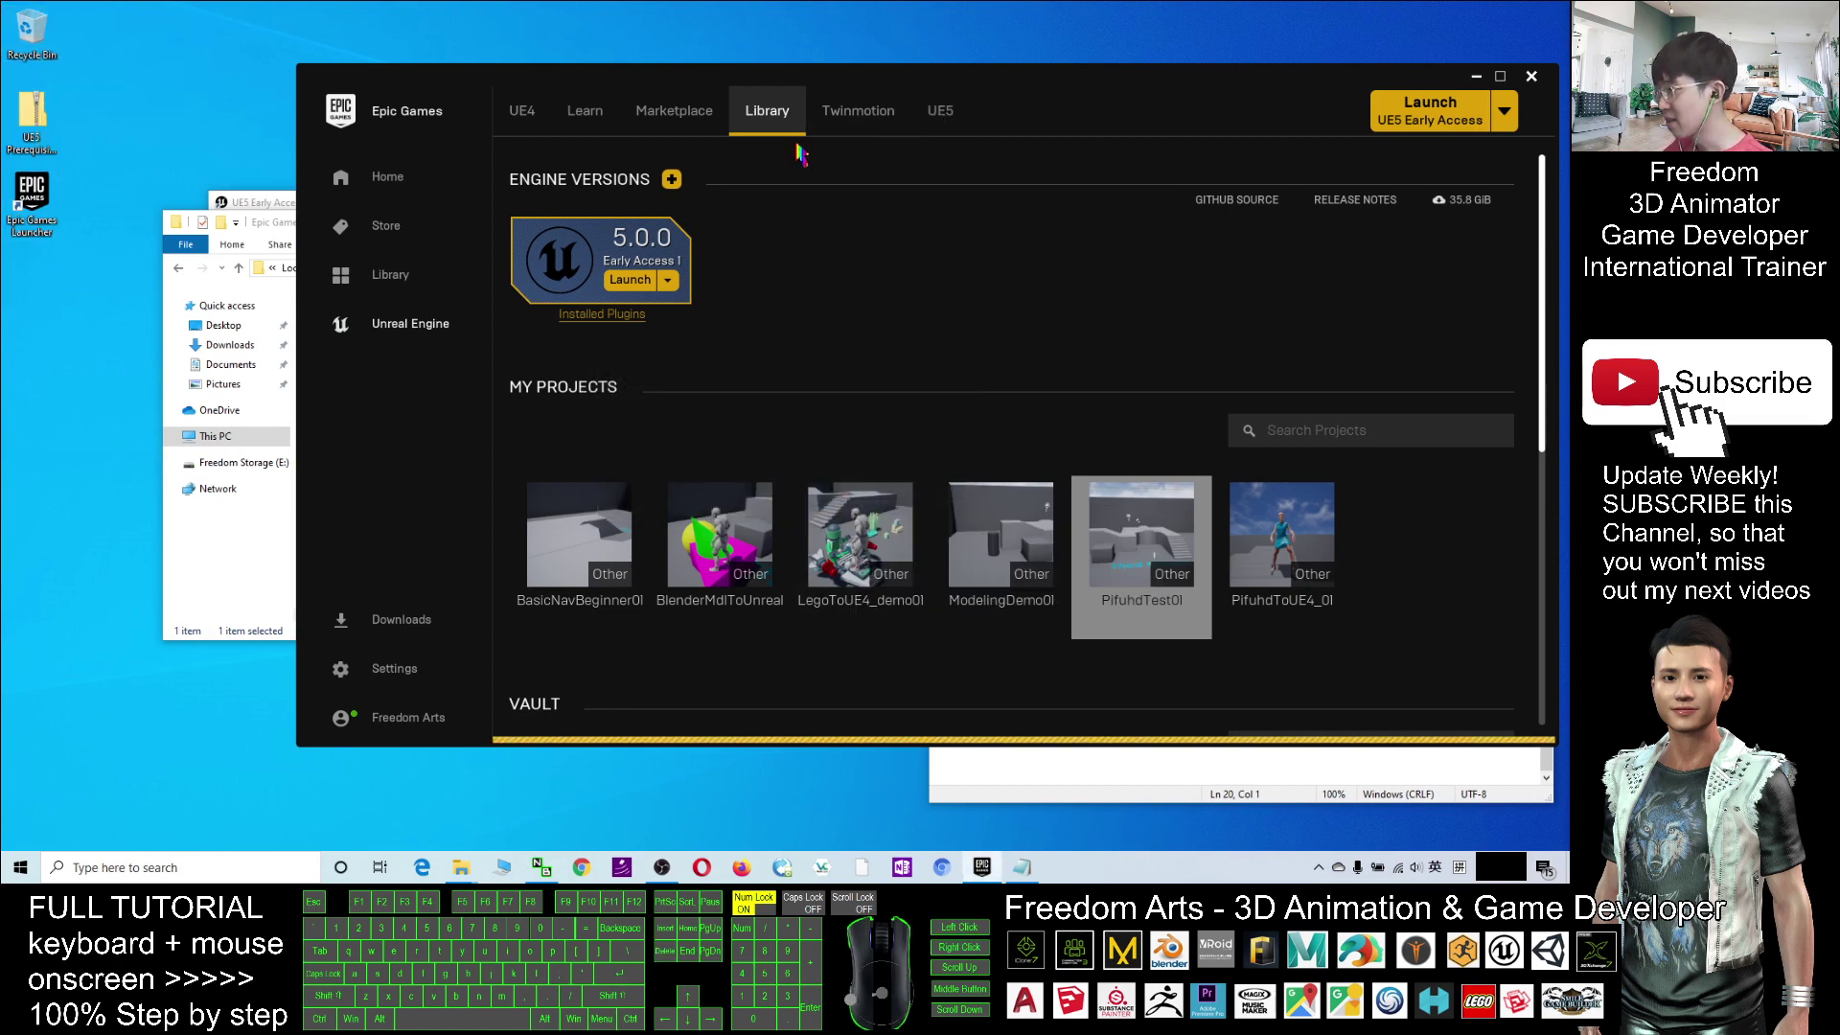
Close the Epic Games folder window and create a desktop shortcut for engine version 5.0.0 from the launcher's library.
{"action": "left_click", "coordinate": [290, 228]}
{"action": "left_click", "coordinate": [722, 222]}
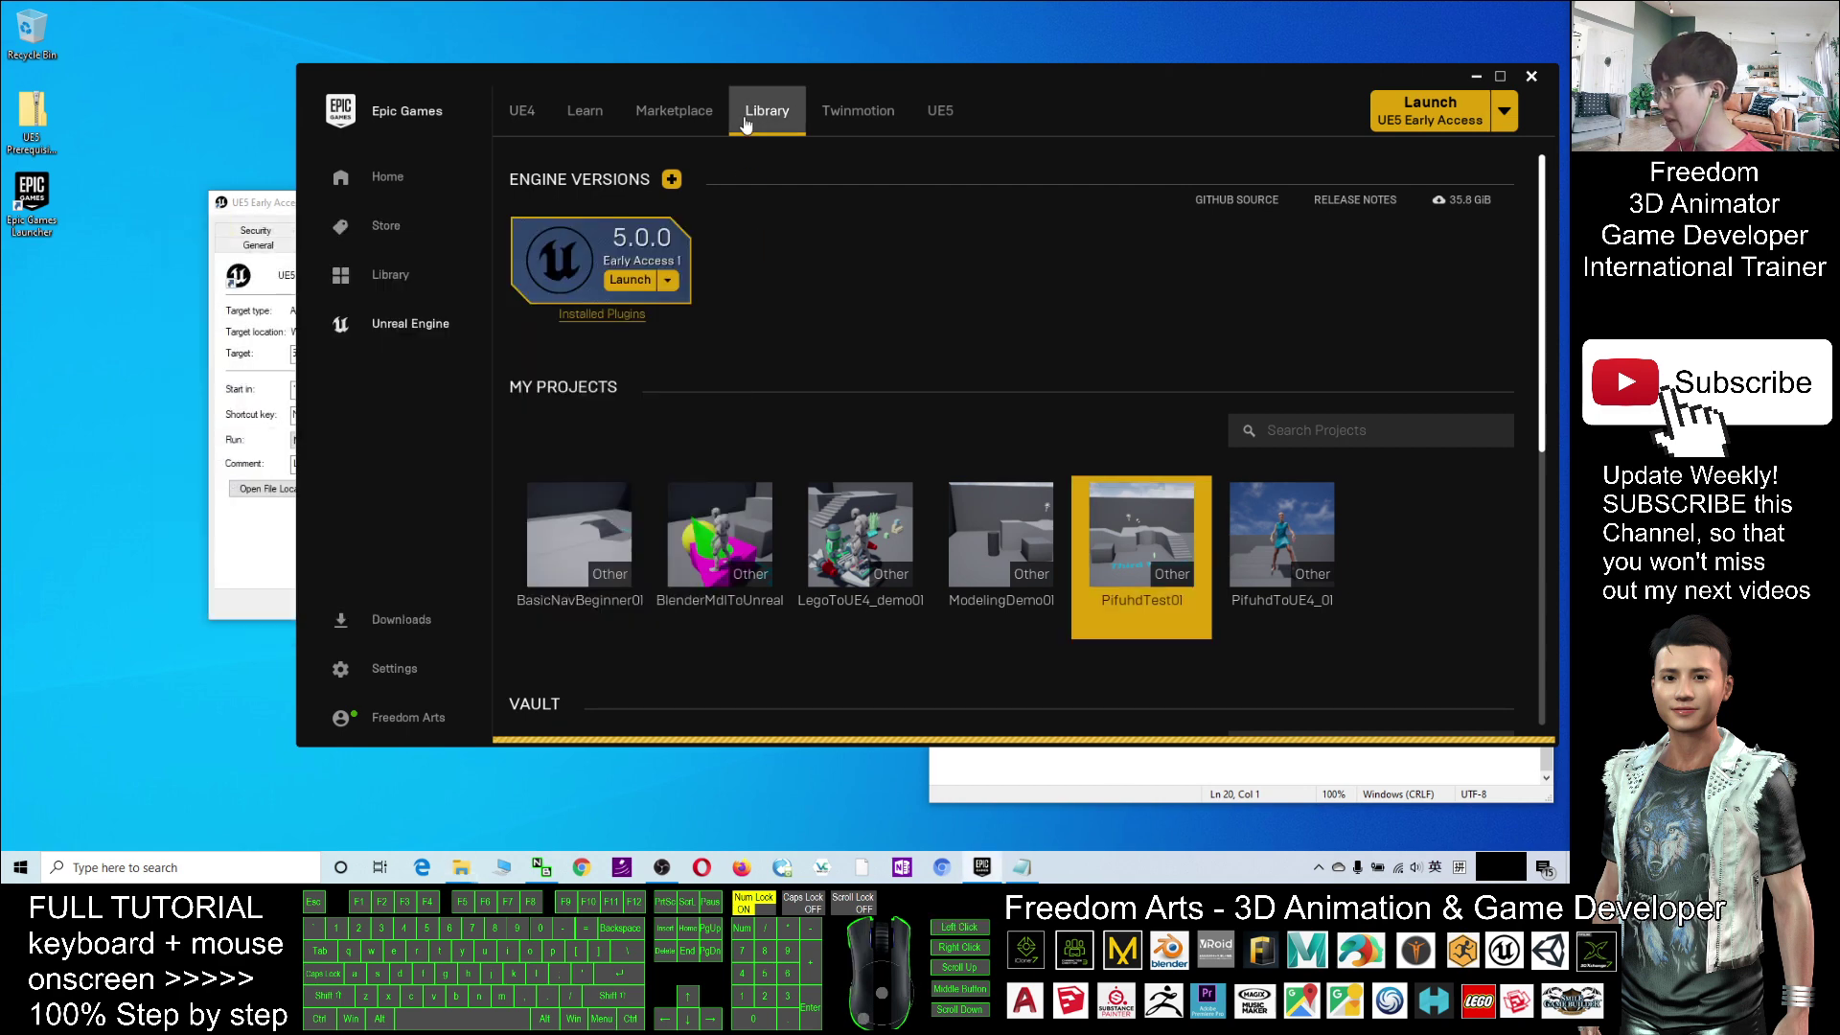
{"action": "left_click_drag", "start_coordinate": [1099, 100], "coordinate": [1039, 110]}
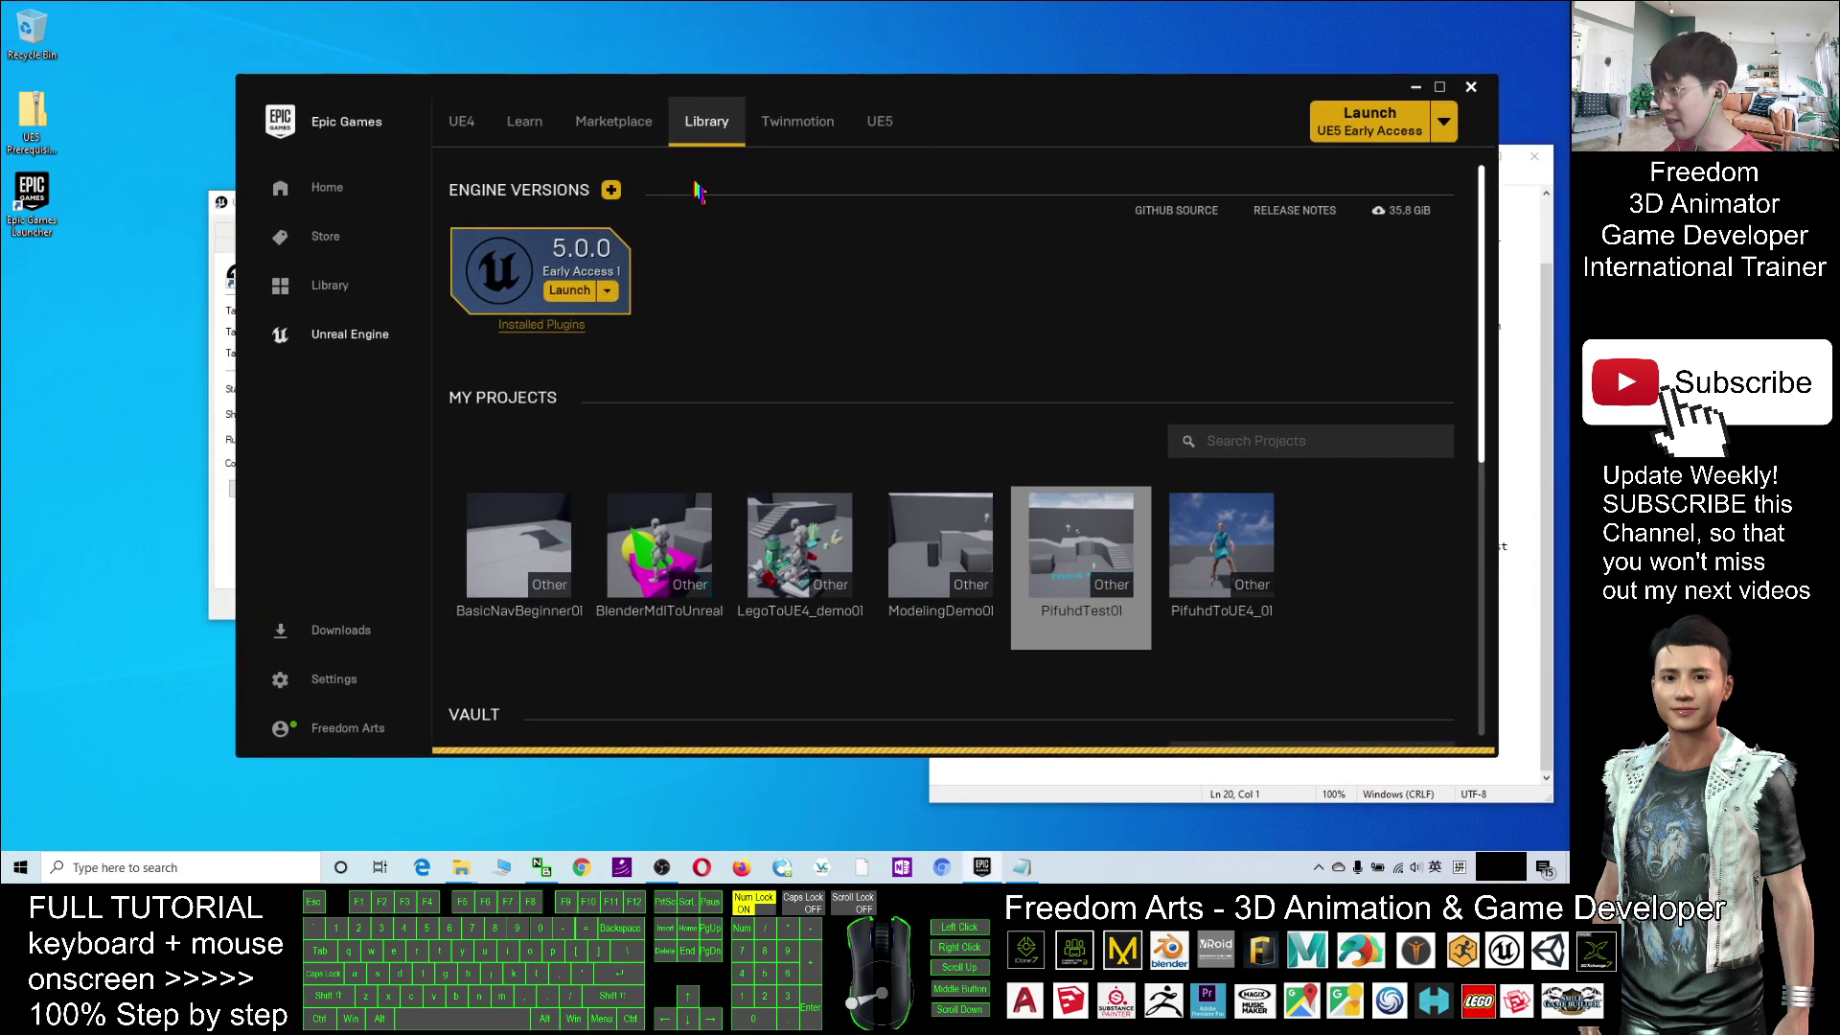
{"action": "left_click", "coordinate": [717, 129]}
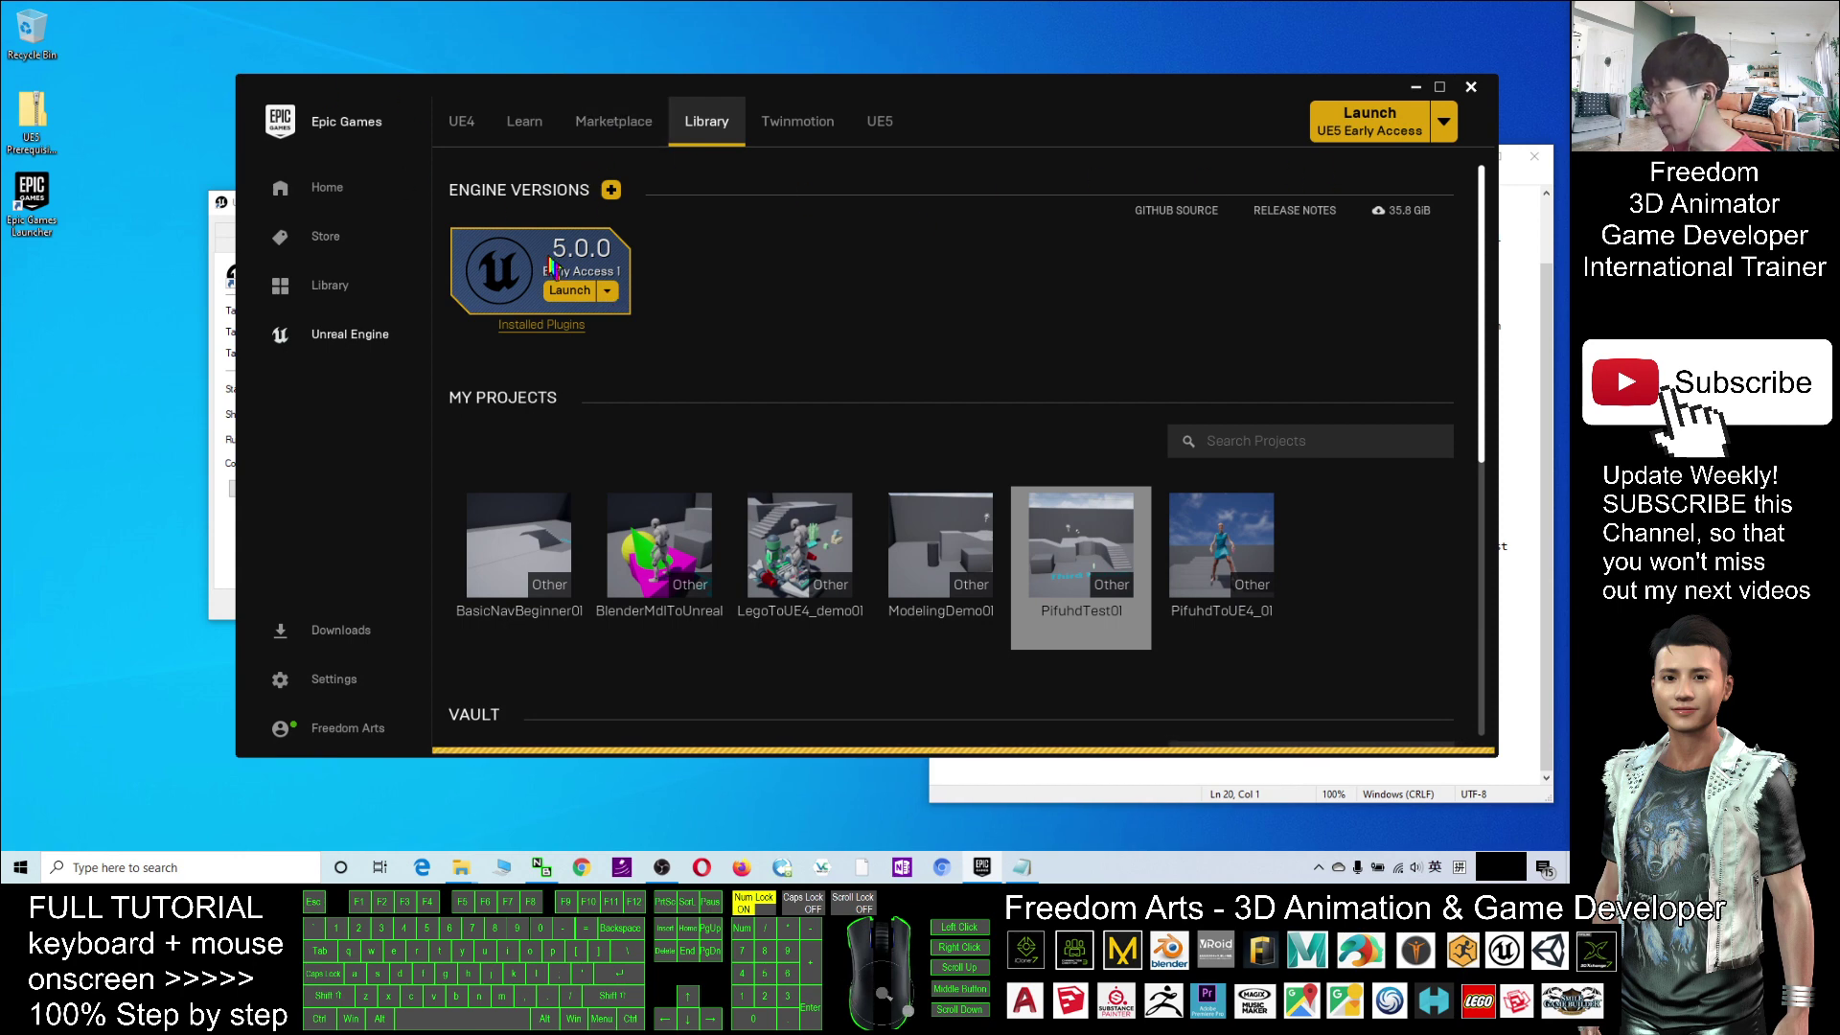
{"action": "left_click", "coordinate": [607, 293]}
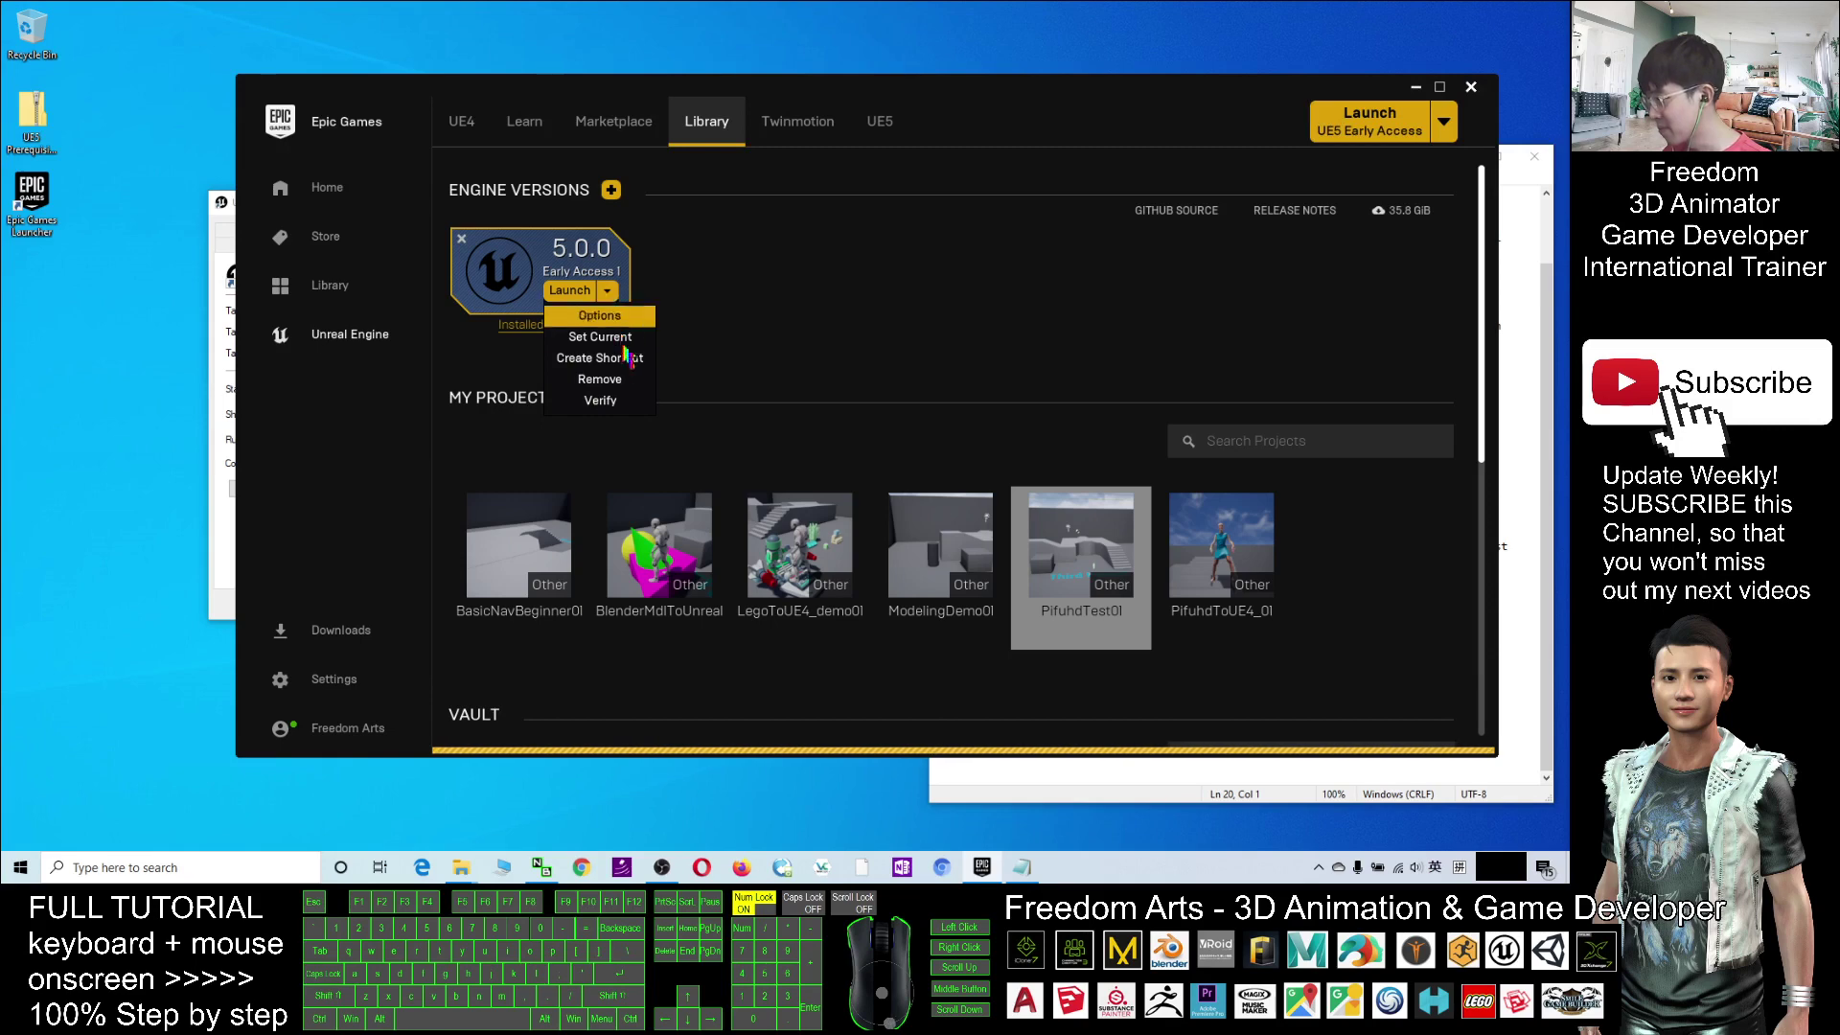
{"action": "left_click", "coordinate": [595, 360]}
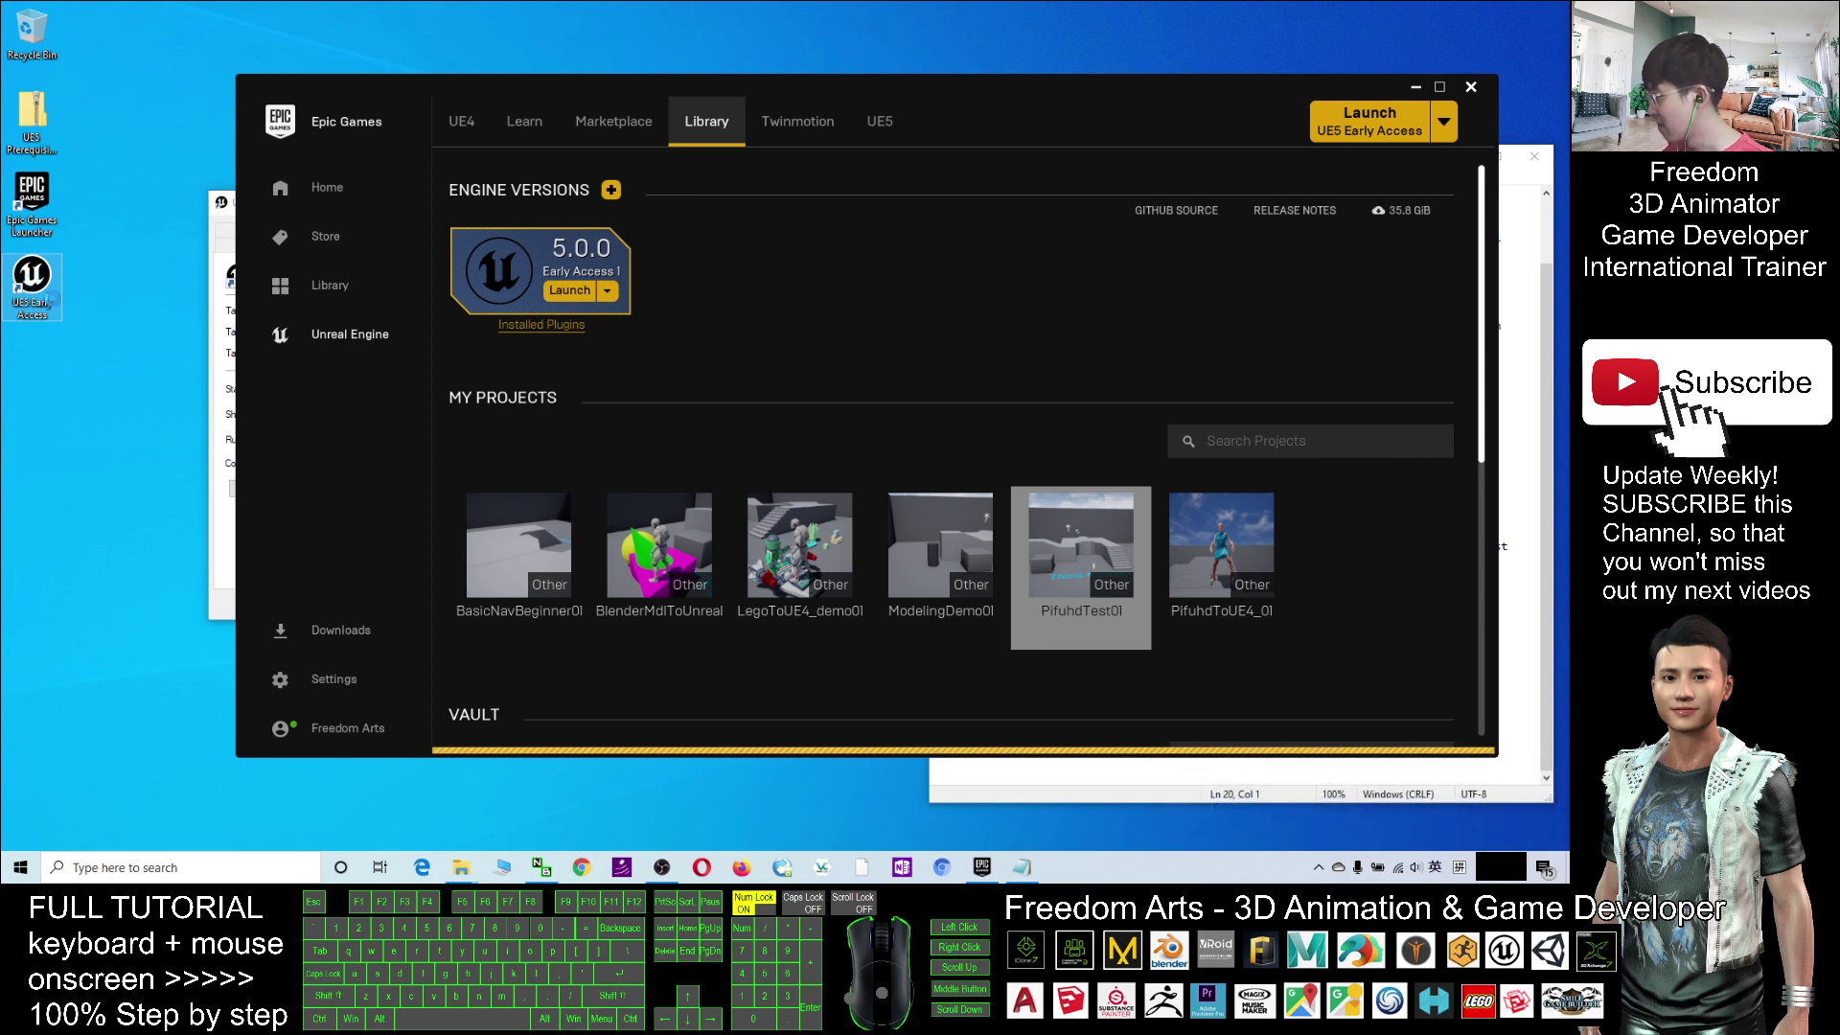
Open the file location of the new UE5 Early Access shortcut through its properties and return to the Epic Games folder.
{"action": "right_click", "coordinate": [28, 277]}
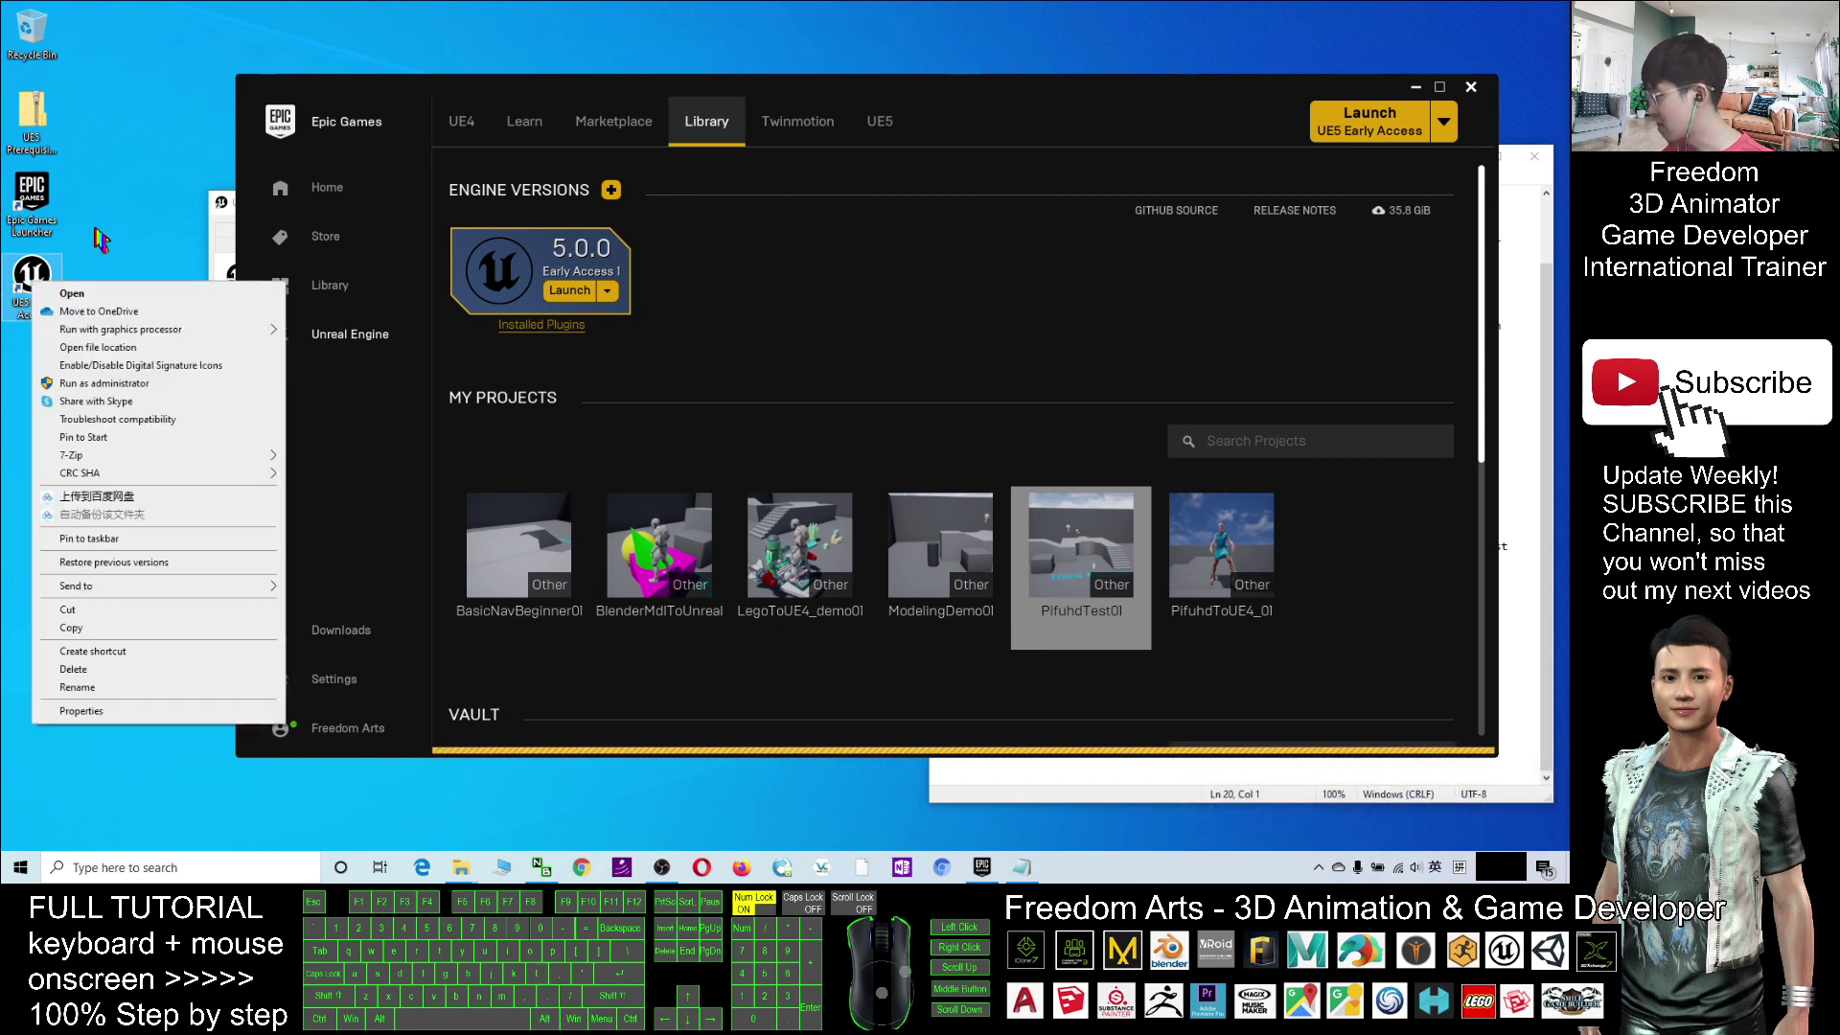
{"action": "left_click", "coordinate": [101, 717]}
{"action": "left_click", "coordinate": [273, 488]}
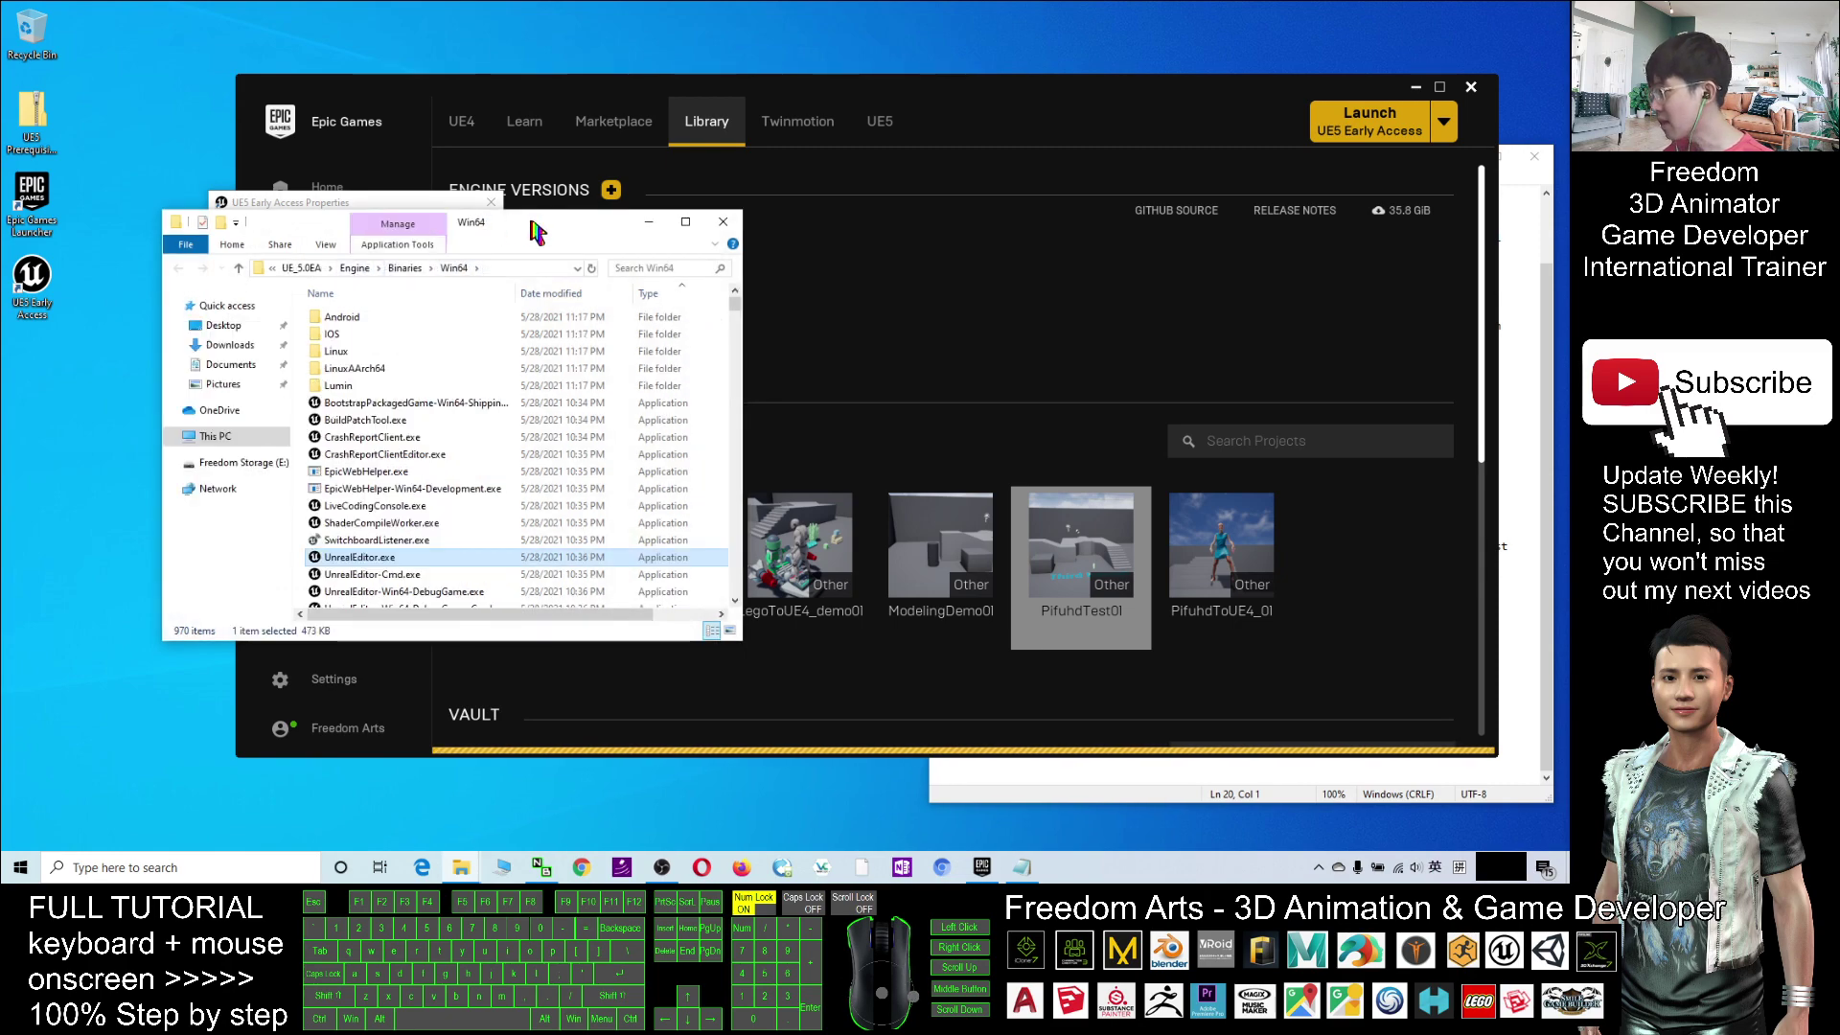
{"action": "left_click_drag", "start_coordinate": [542, 230], "coordinate": [699, 20]}
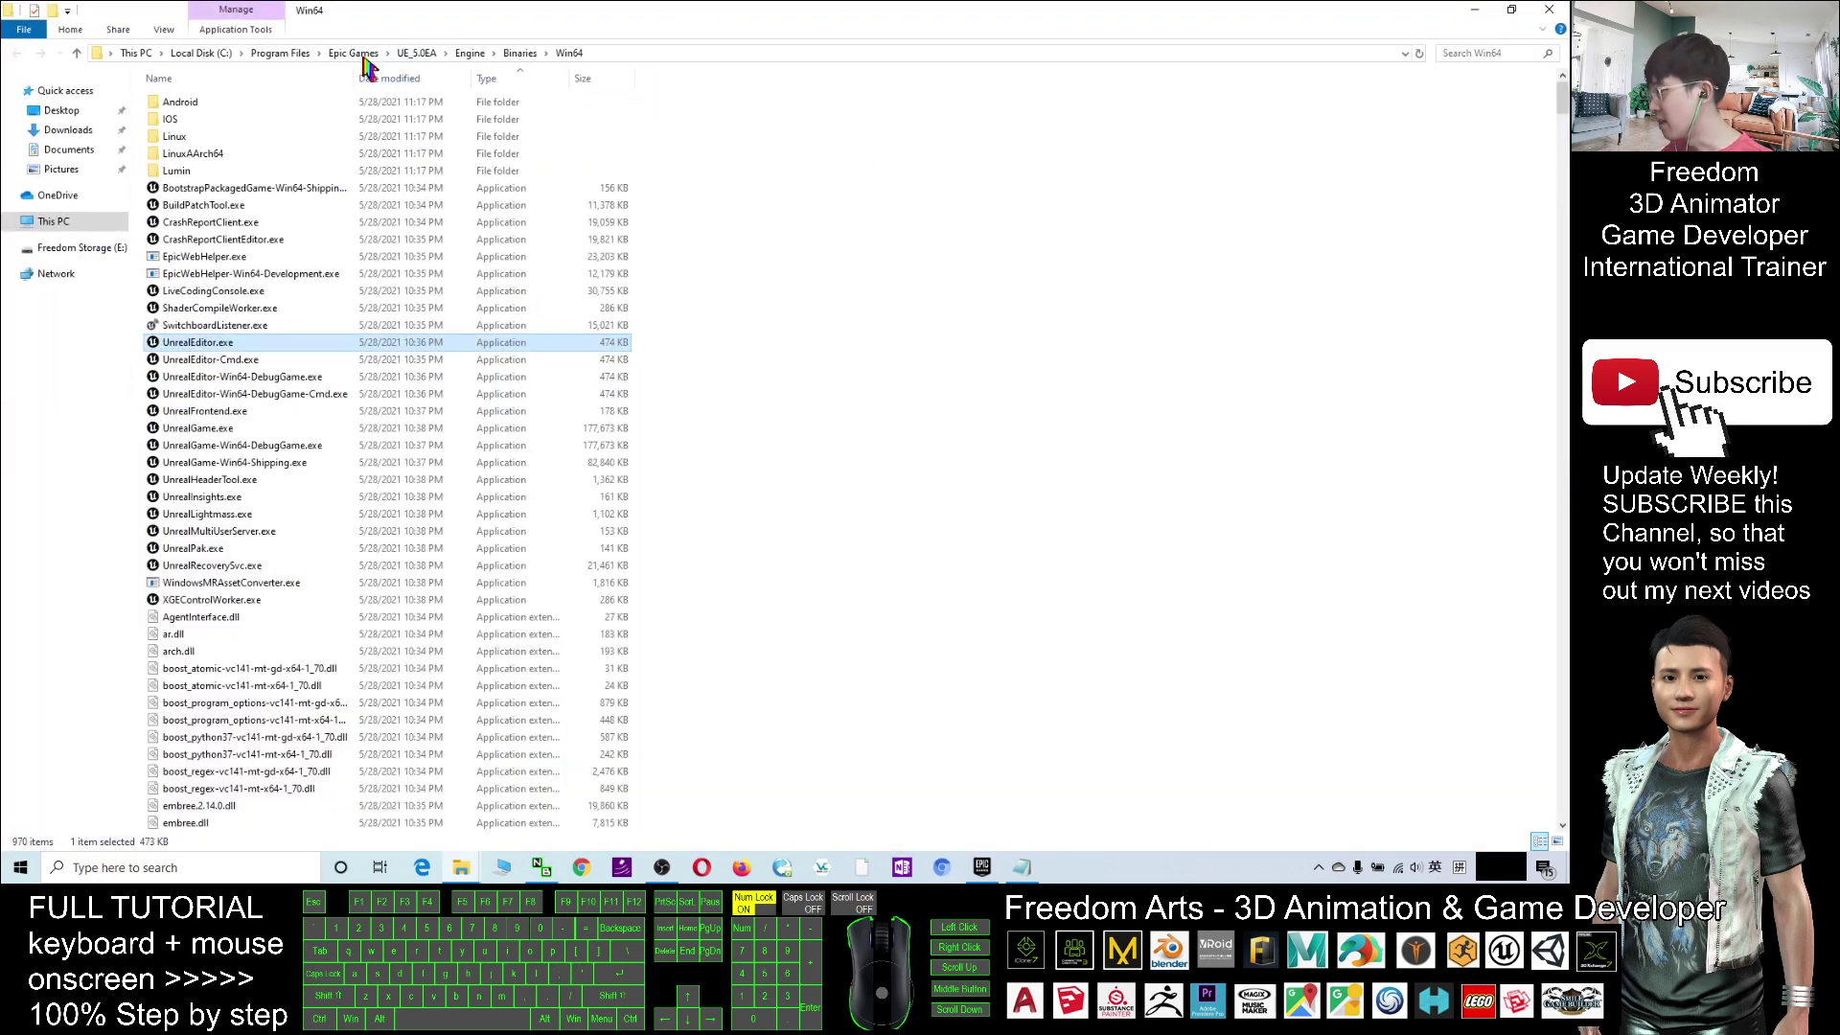
{"action": "left_click", "coordinate": [367, 58]}
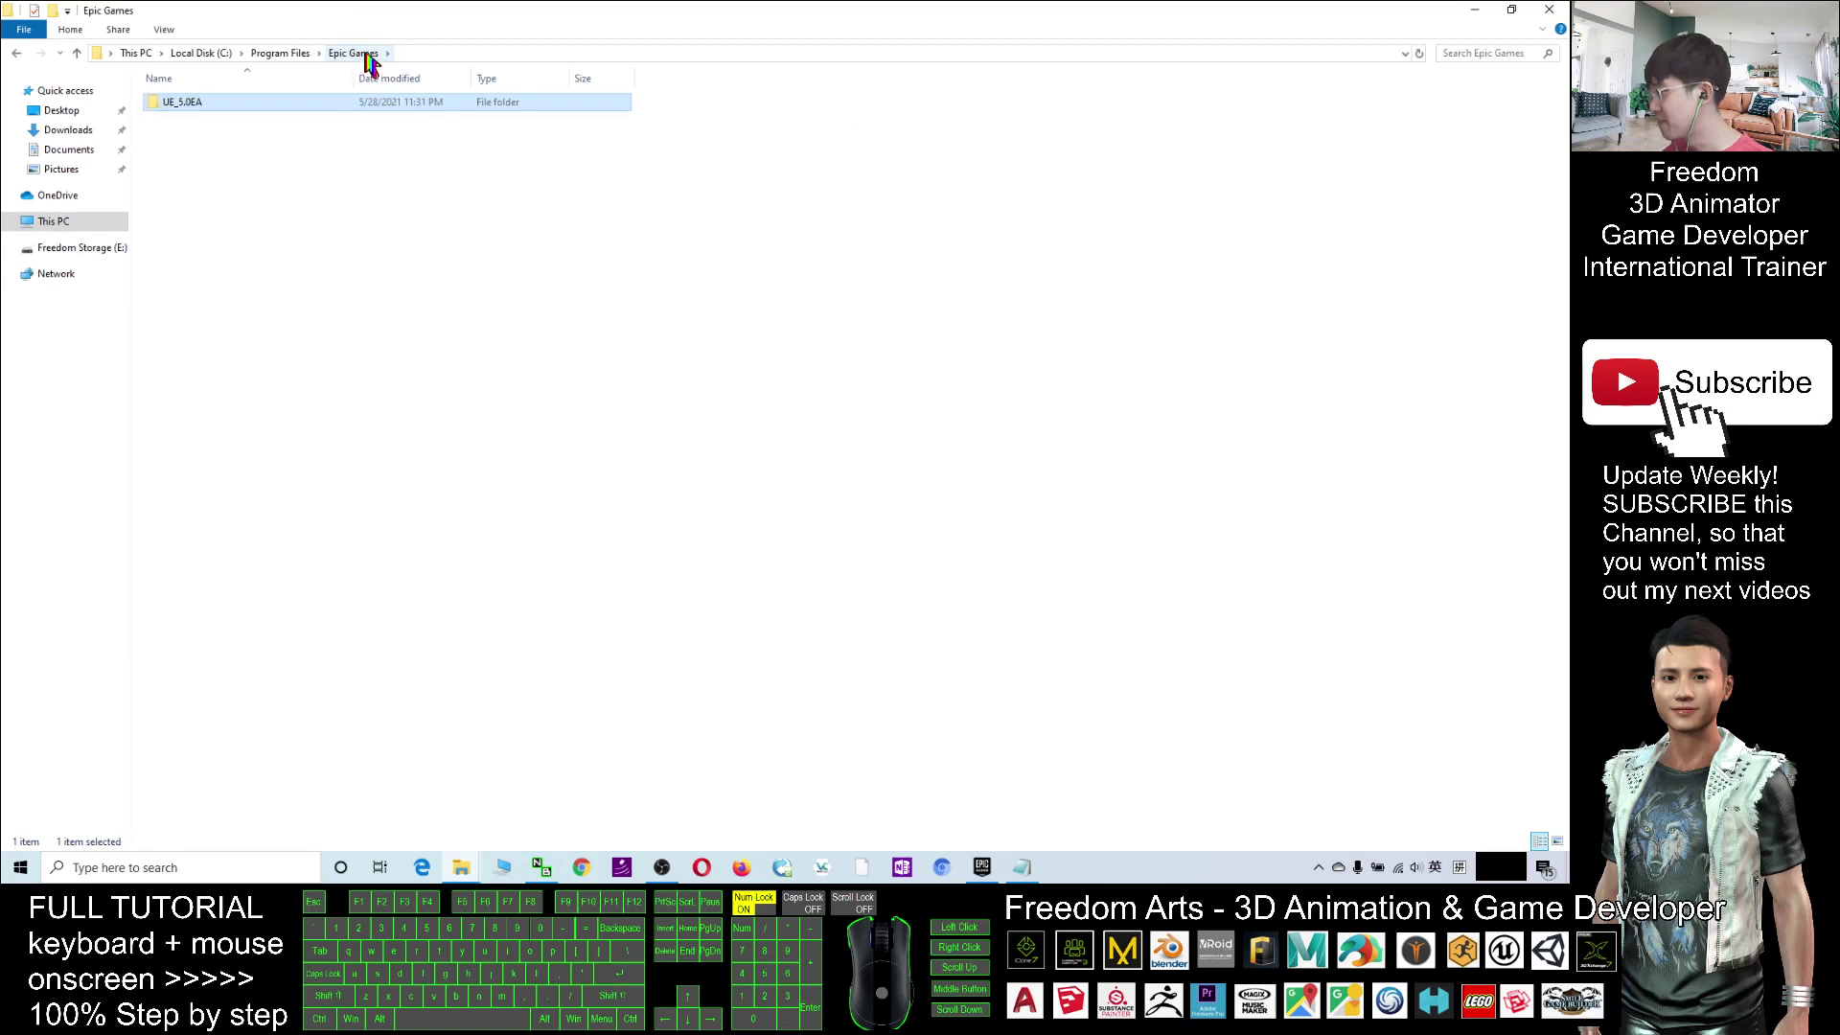
Check the commands available for the UE_5.0EA folder, dismiss them and close the folder window.
{"action": "right_click", "coordinate": [171, 111]}
{"action": "left_click", "coordinate": [975, 393]}
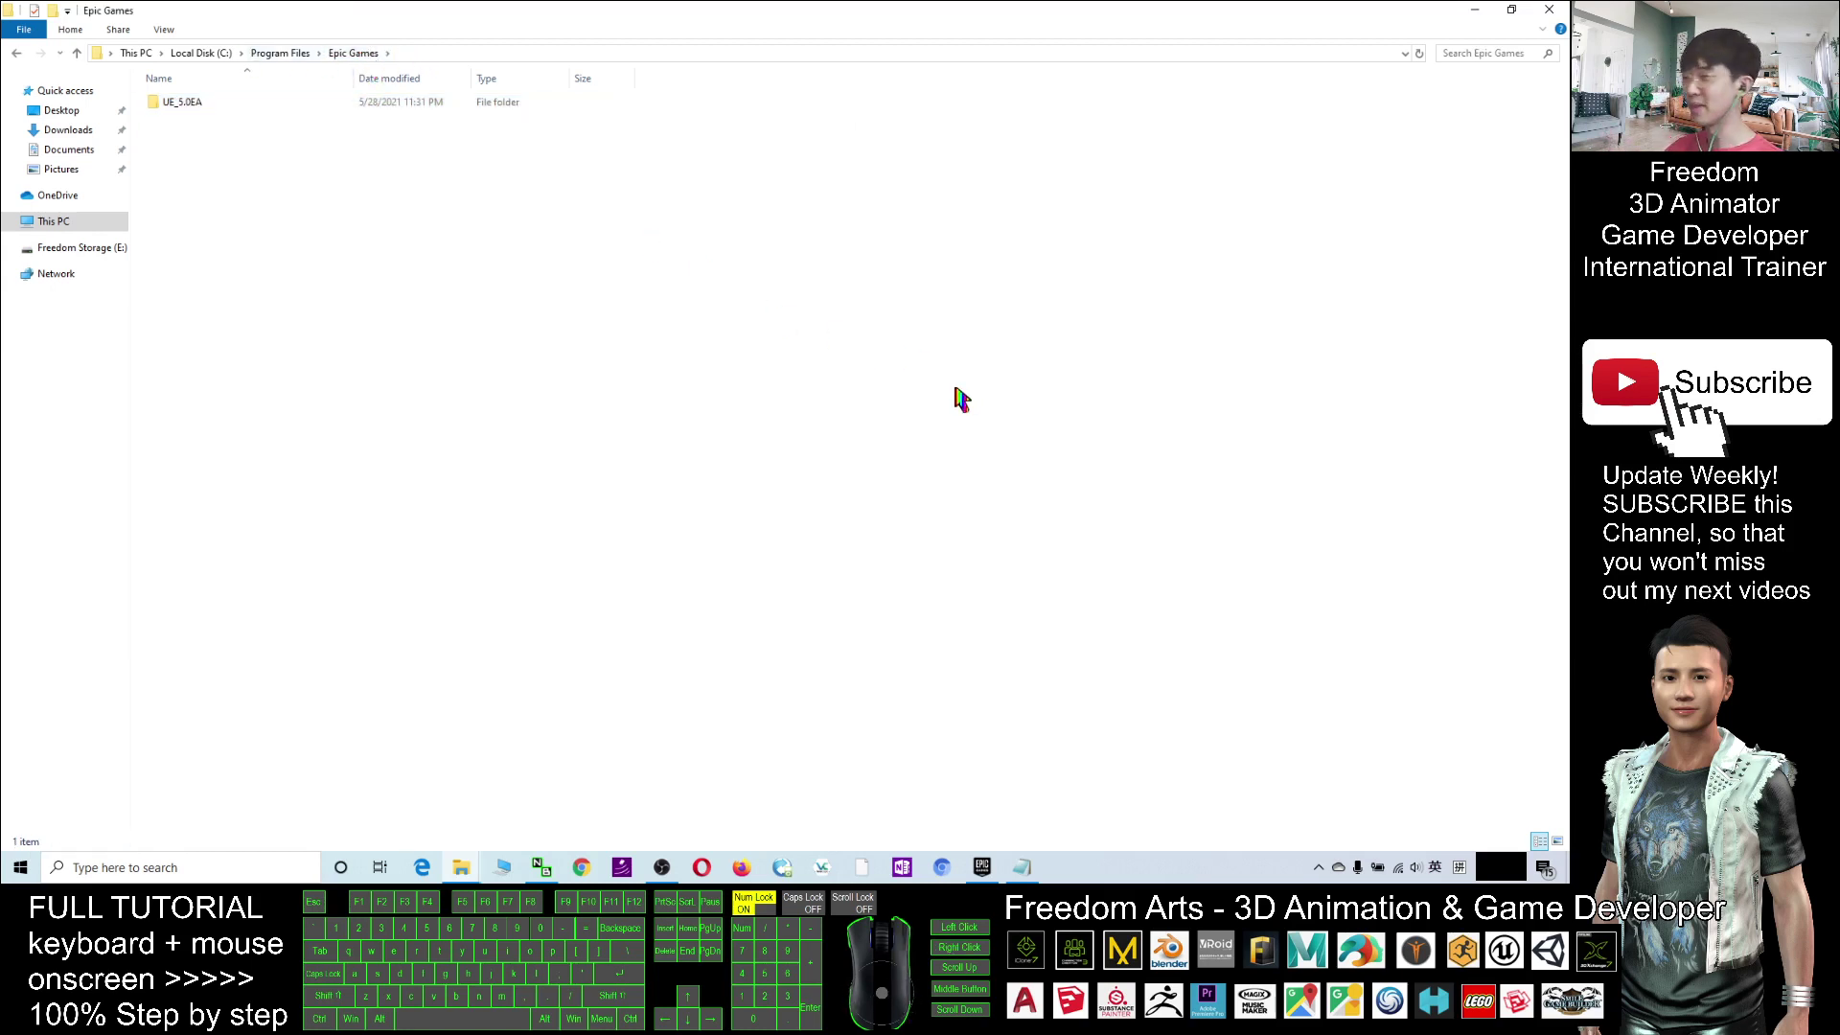
{"action": "left_click", "coordinate": [1552, 13]}
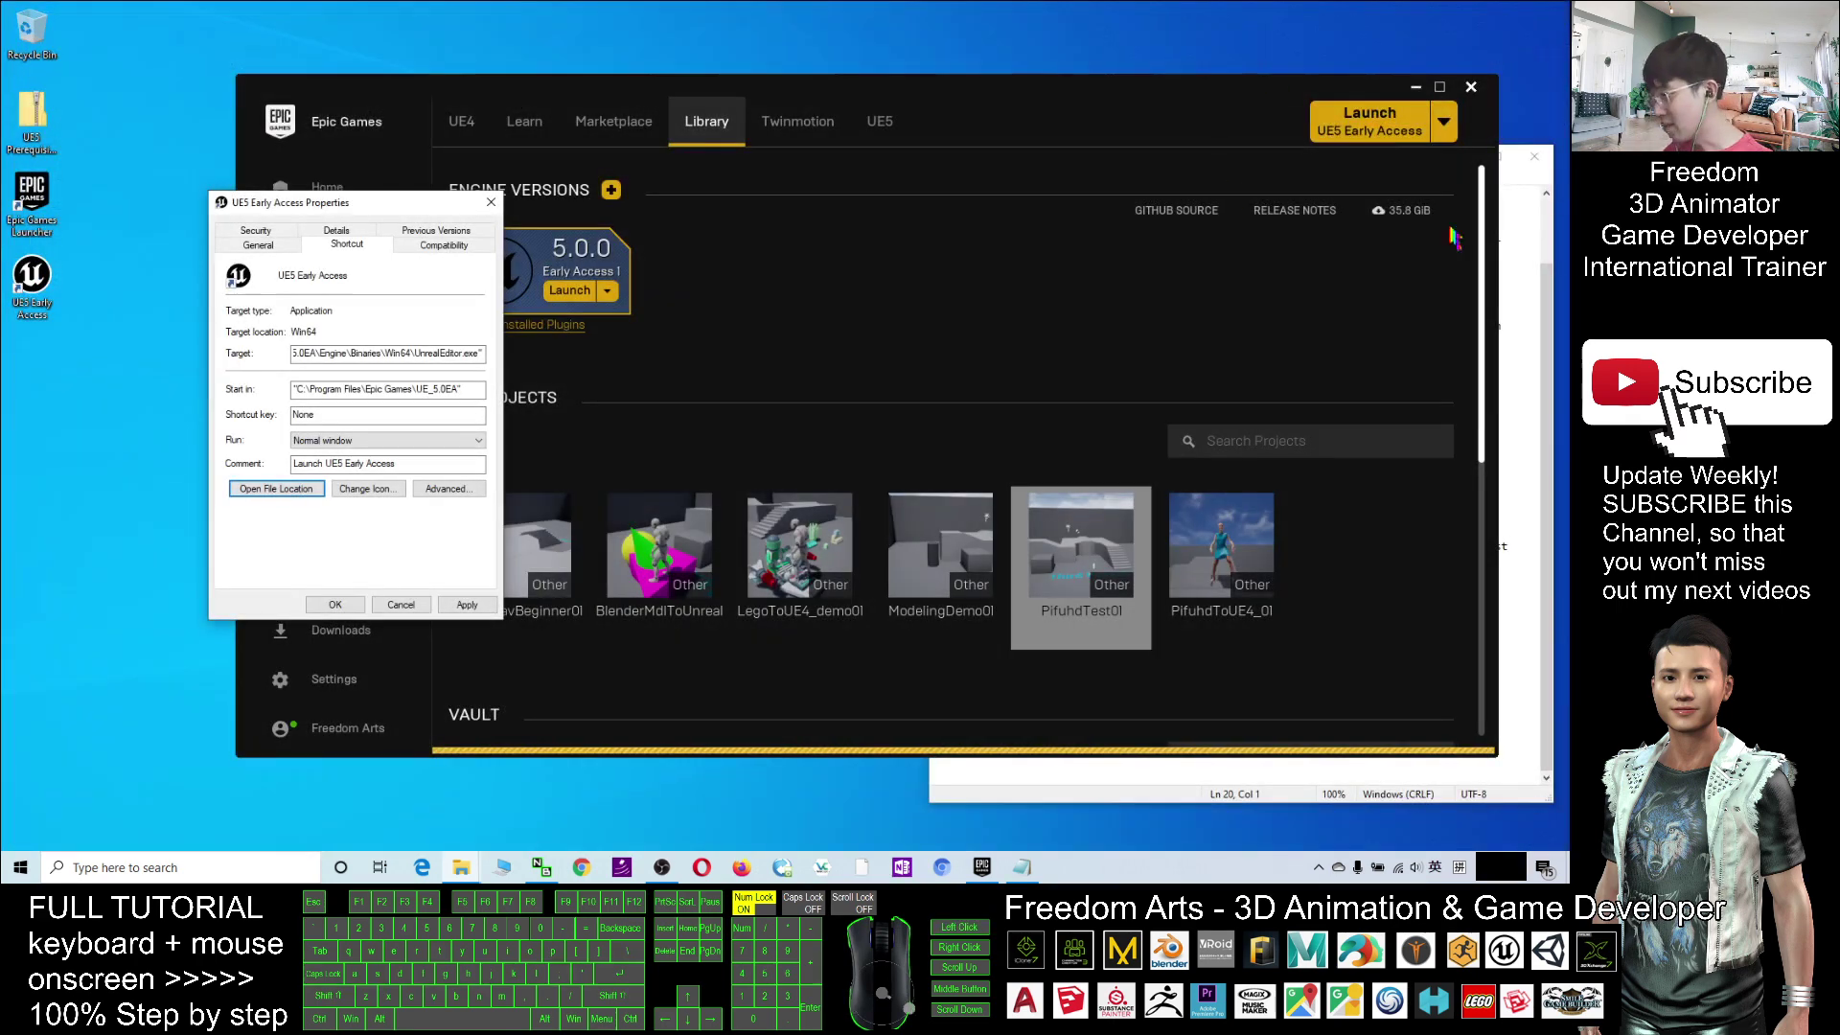
Clear the desktop down to notes.txt by closing the shortcut's properties and minimizing the launcher.
{"action": "left_click", "coordinate": [1537, 343]}
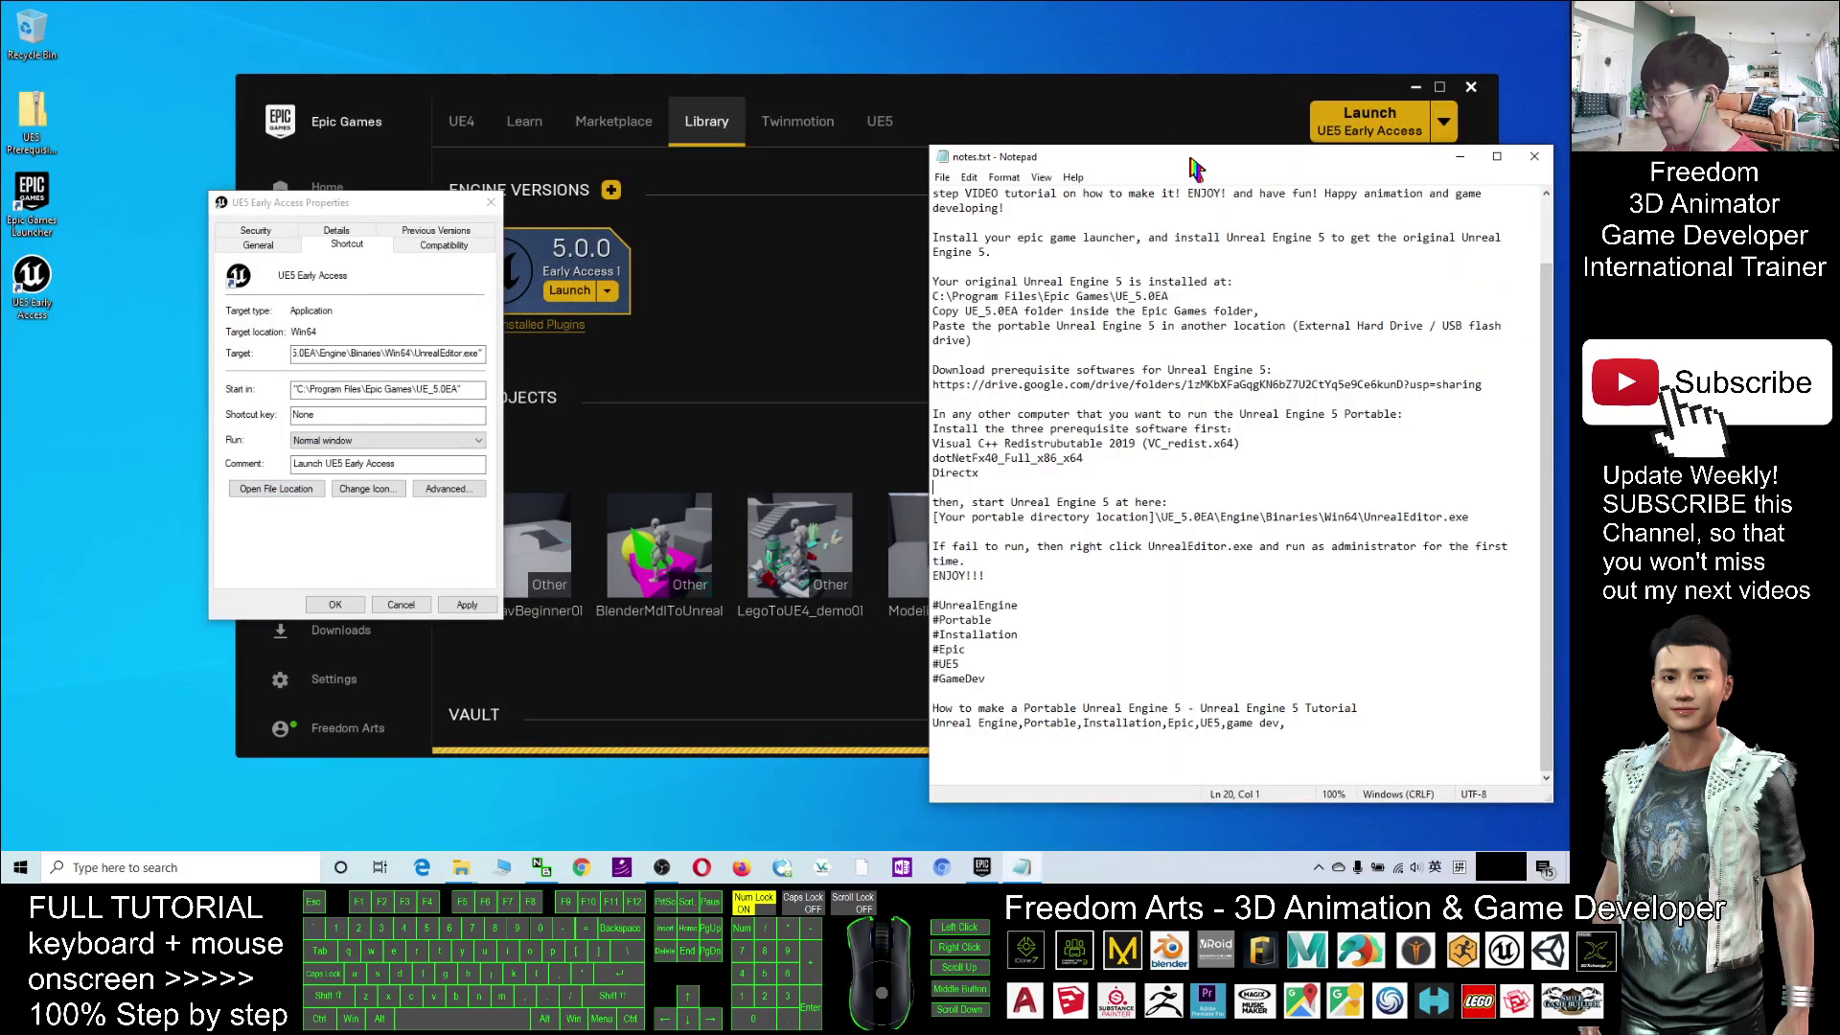
{"action": "left_click_drag", "start_coordinate": [1195, 165], "coordinate": [1021, 137]}
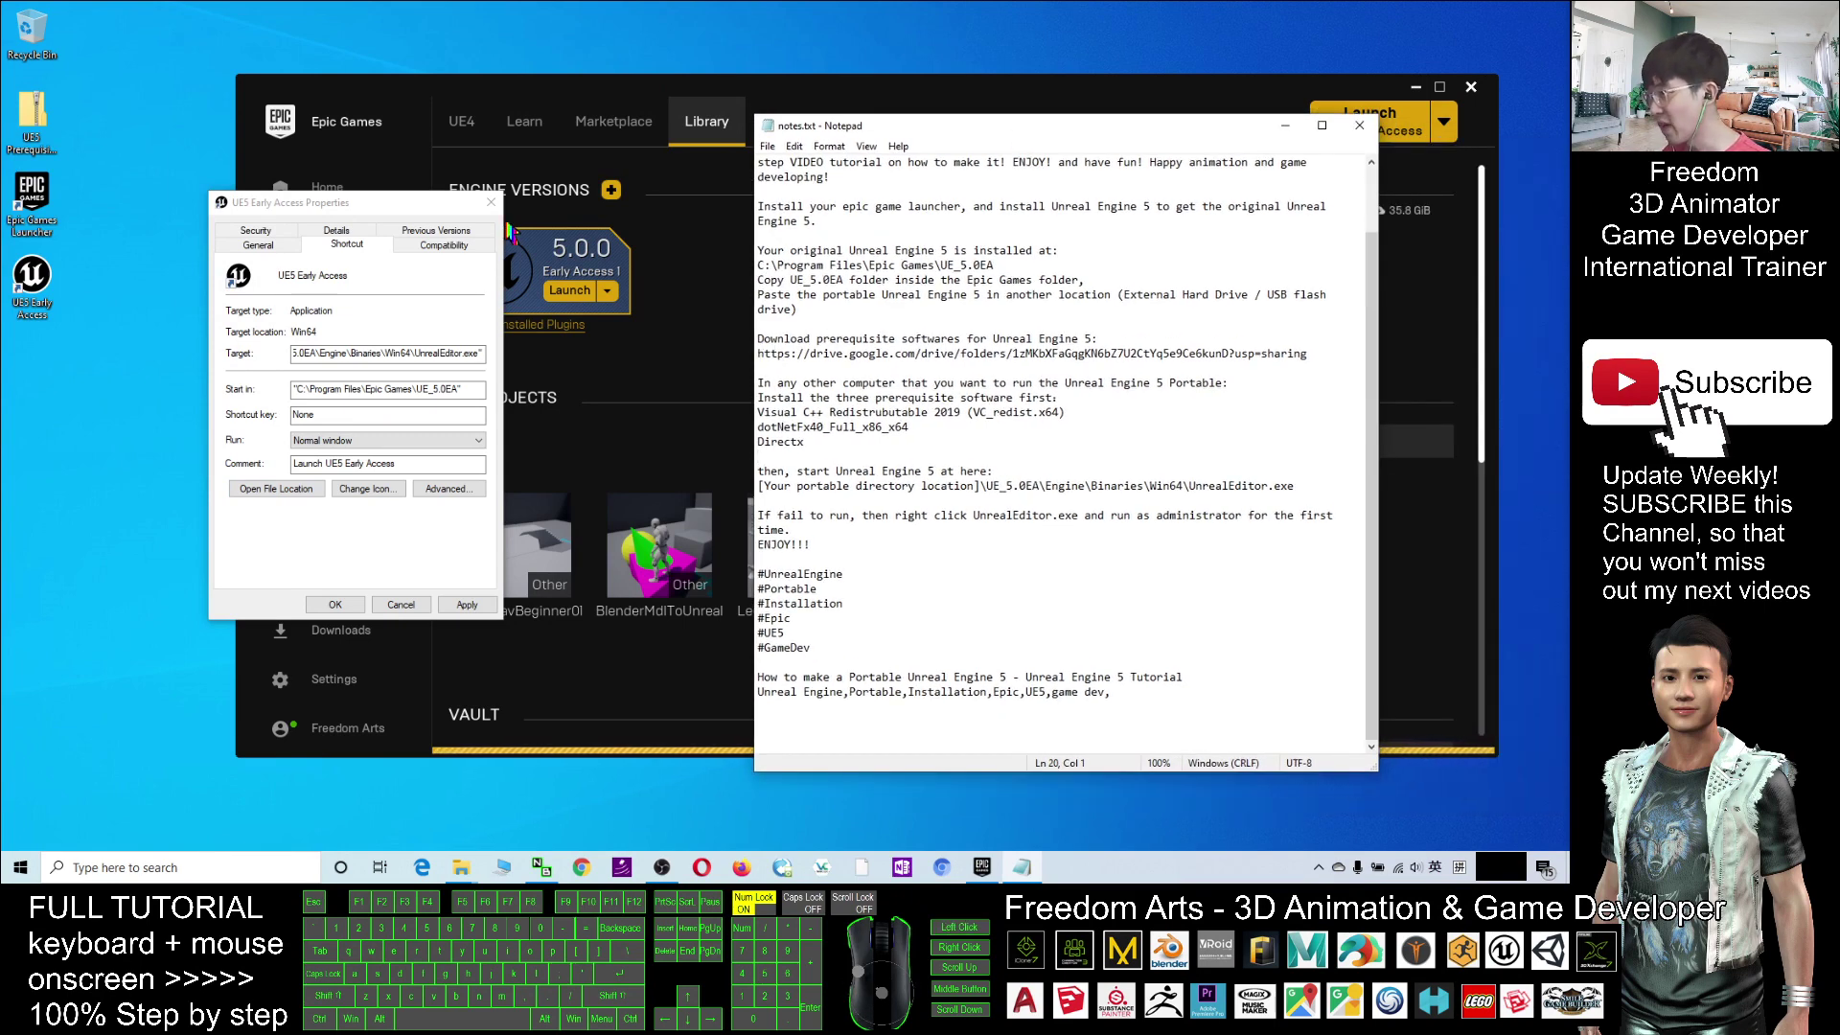
{"action": "left_click", "coordinate": [491, 203]}
{"action": "left_click", "coordinate": [1415, 87]}
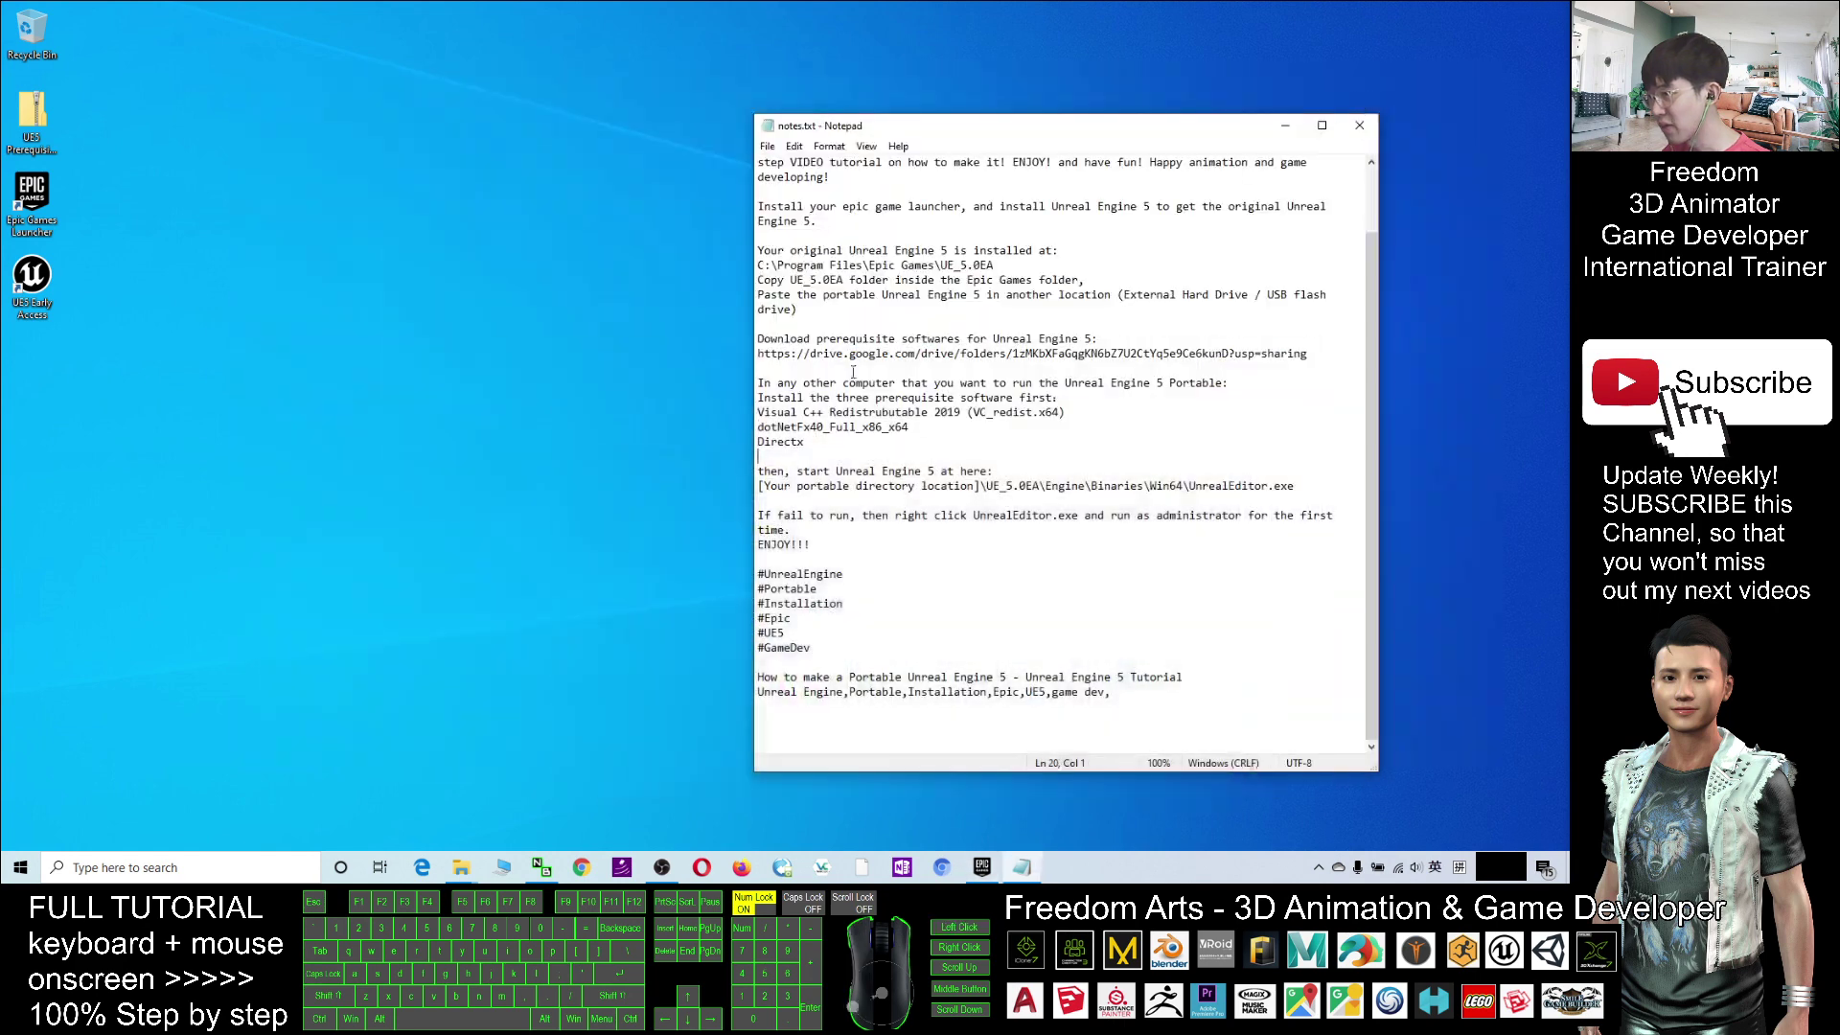
{"action": "left_click_drag", "start_coordinate": [965, 131], "coordinate": [946, 123]}
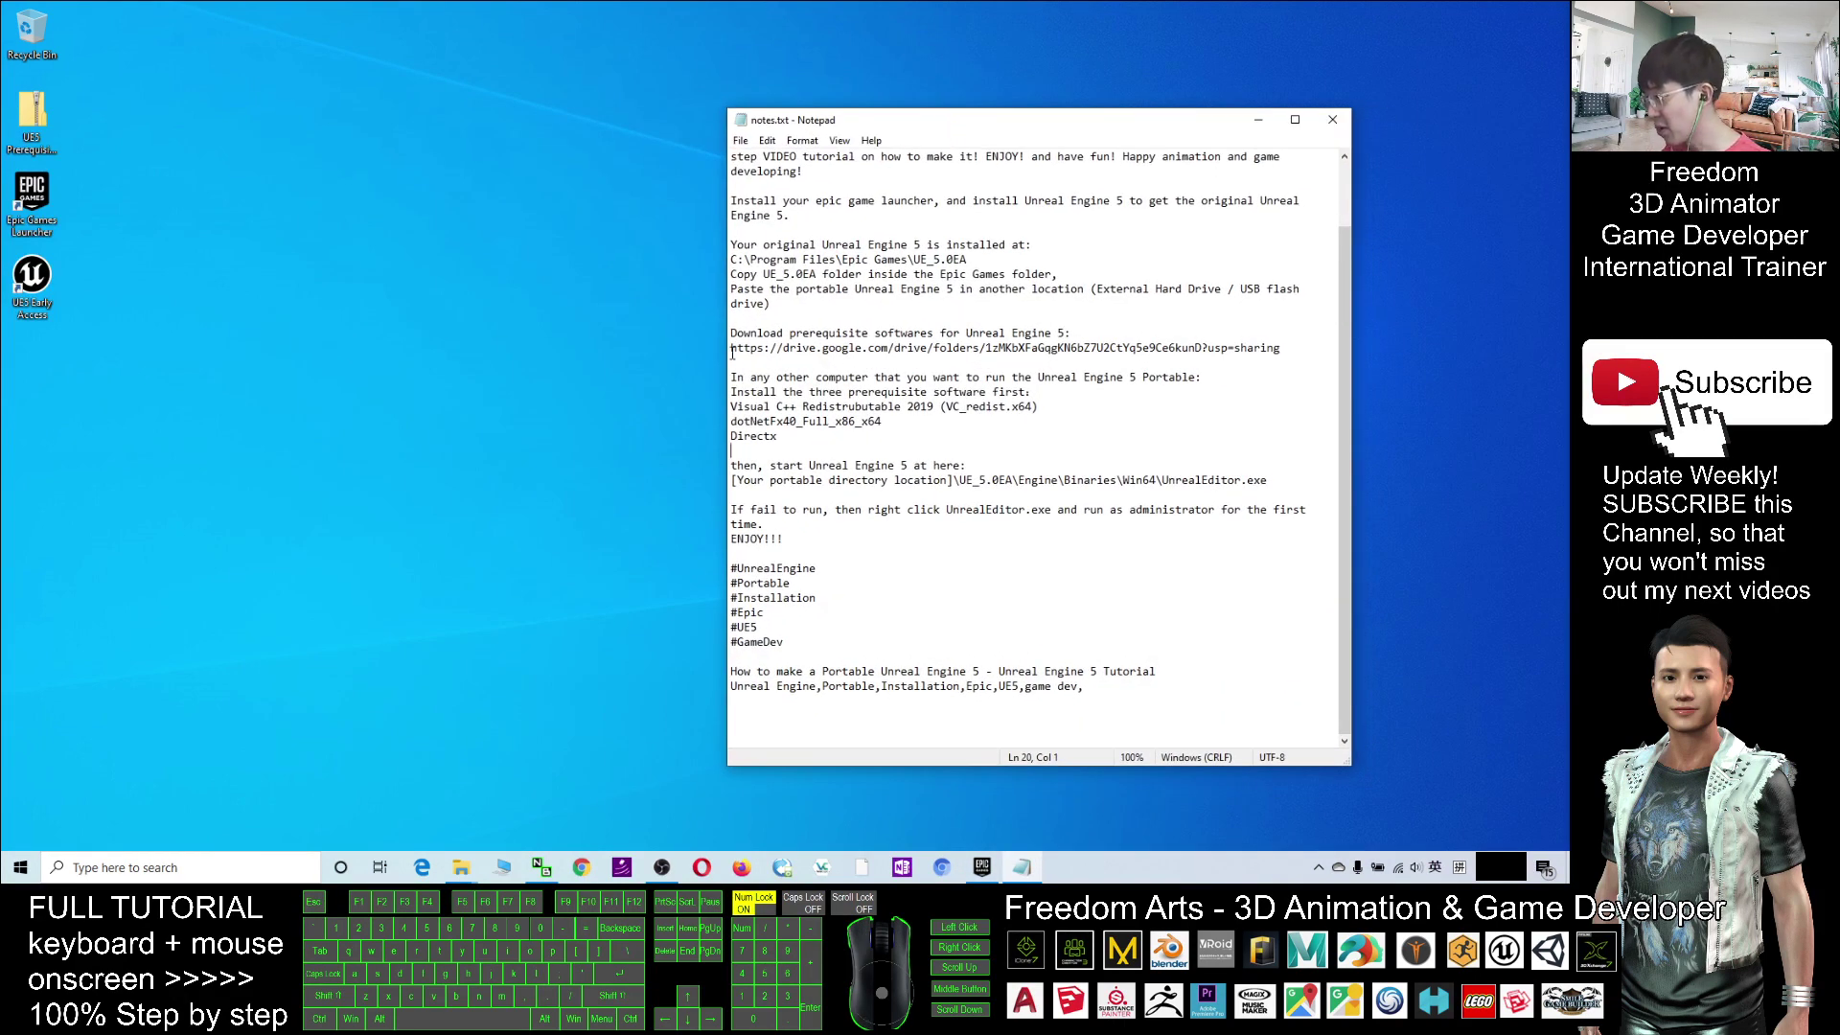
Highlight the prerequisite software download link in notes.txt and select the UE5 prerequisite archive on the desktop.
{"action": "left_click_drag", "start_coordinate": [731, 352], "coordinate": [1268, 343]}
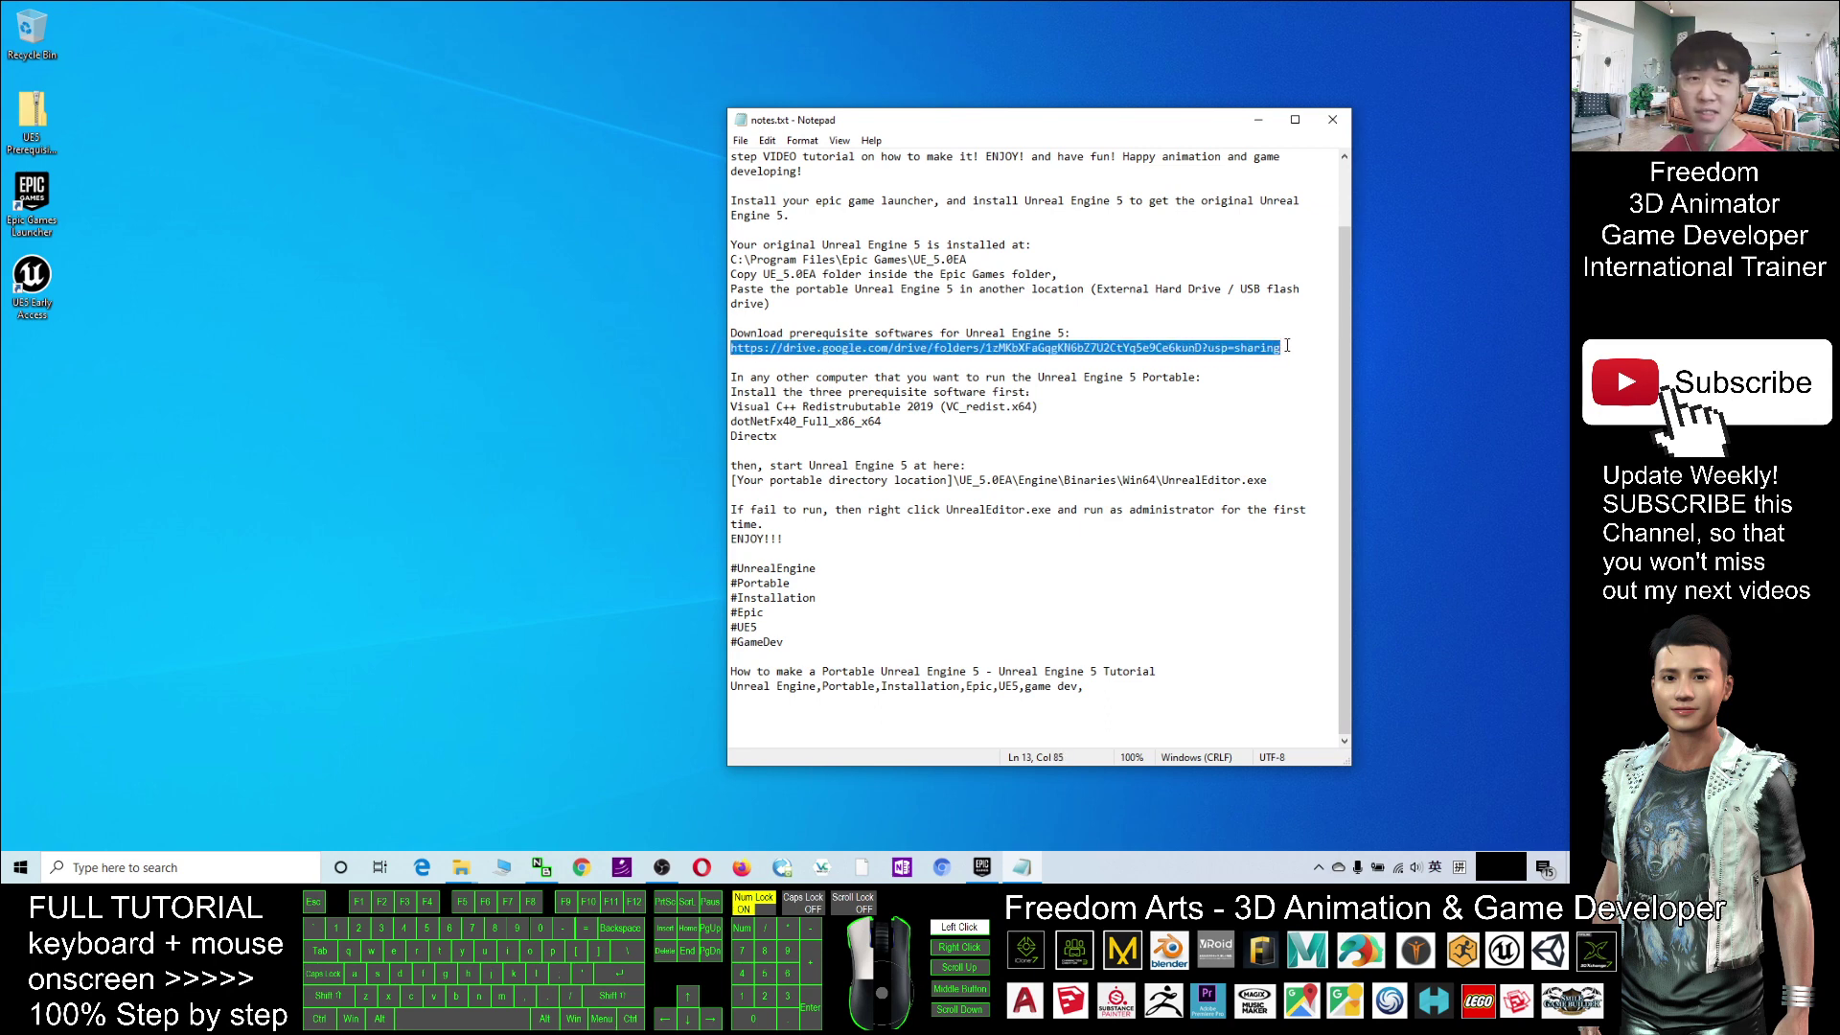
{"action": "left_click_drag", "start_coordinate": [1287, 345], "coordinate": [1287, 345]}
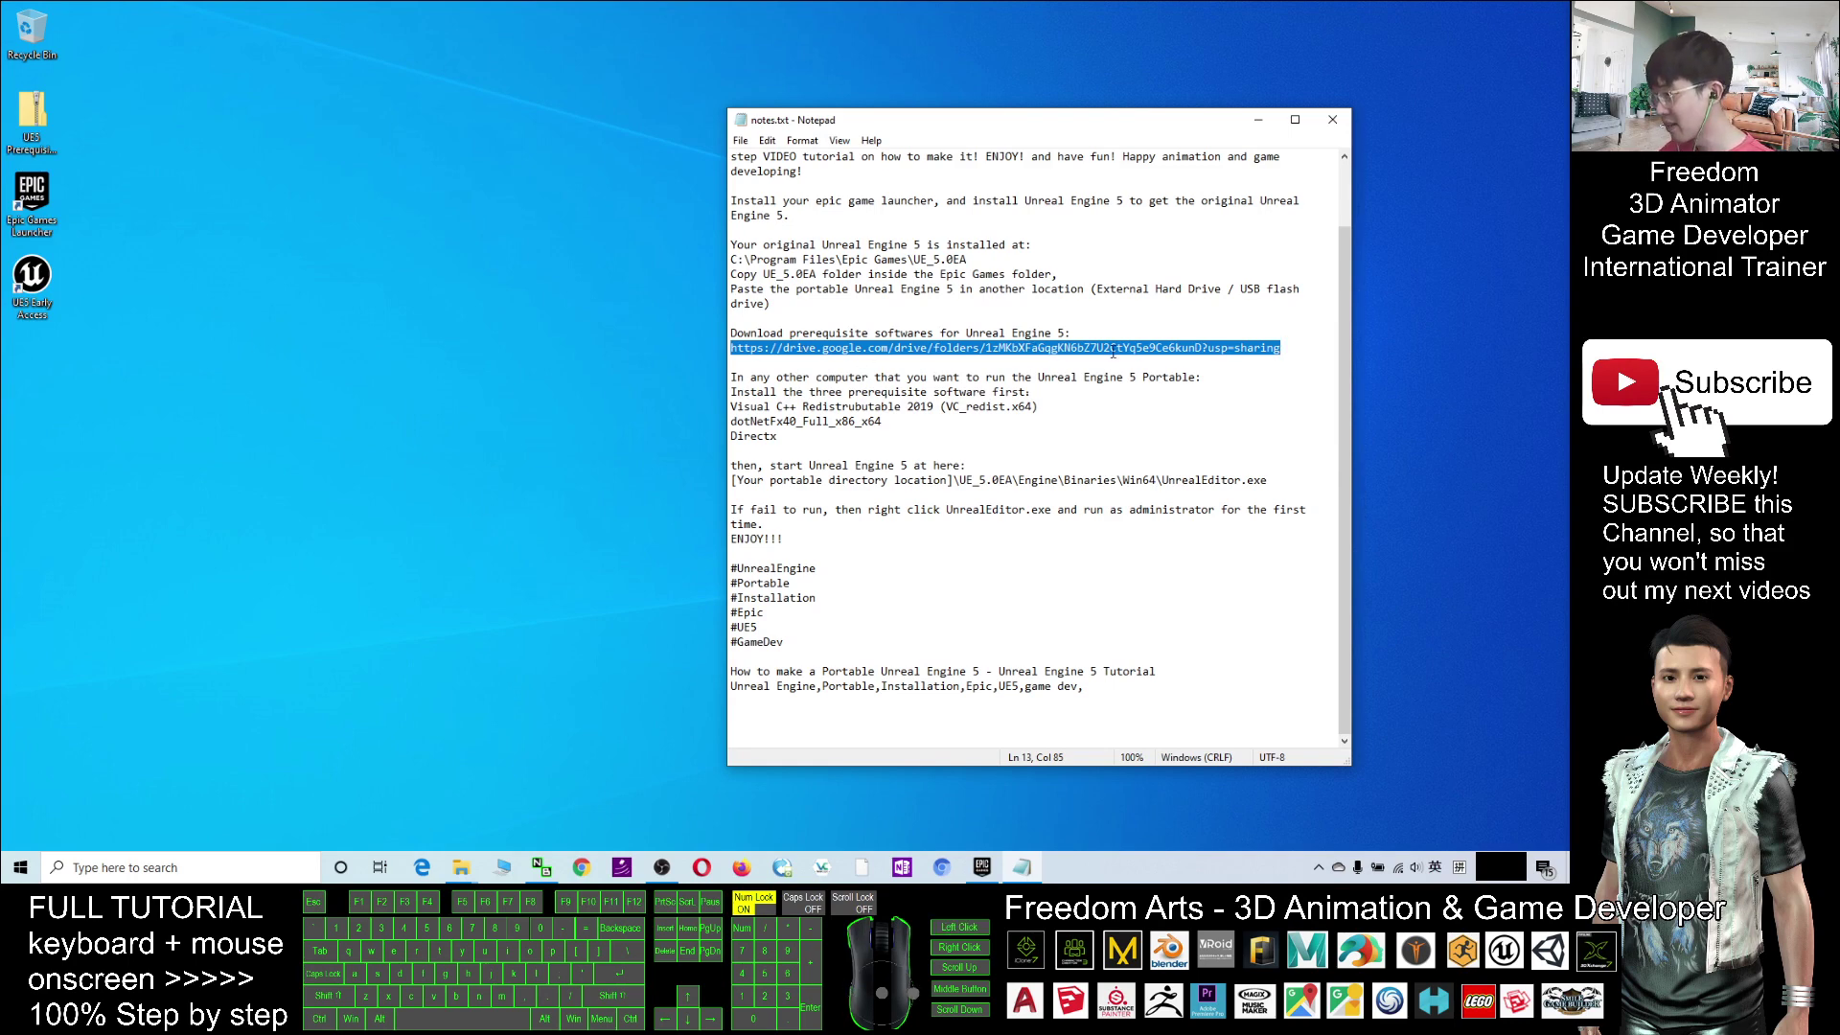
{"action": "left_click", "coordinate": [48, 142]}
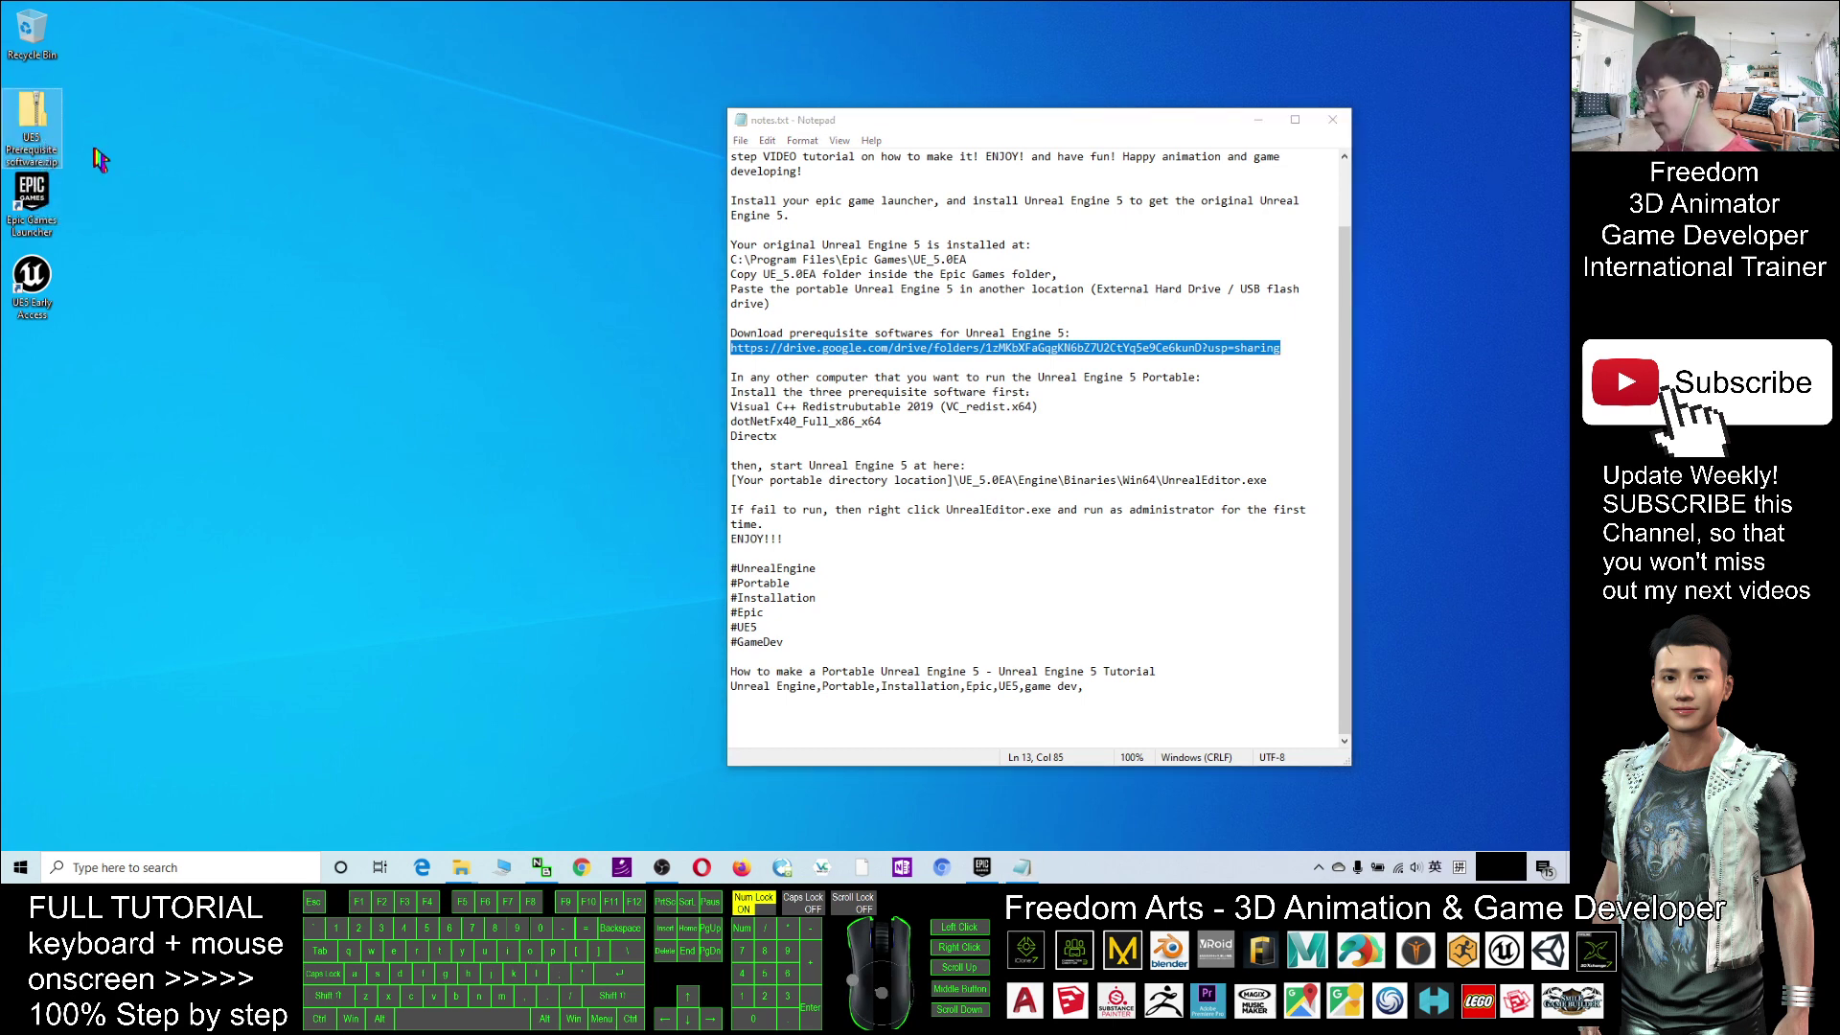
Extract the UE5 prerequisite archive into the UE5 Prerequisite software folder on the desktop and close the extracted folder's window.
{"action": "right_click", "coordinate": [48, 132]}
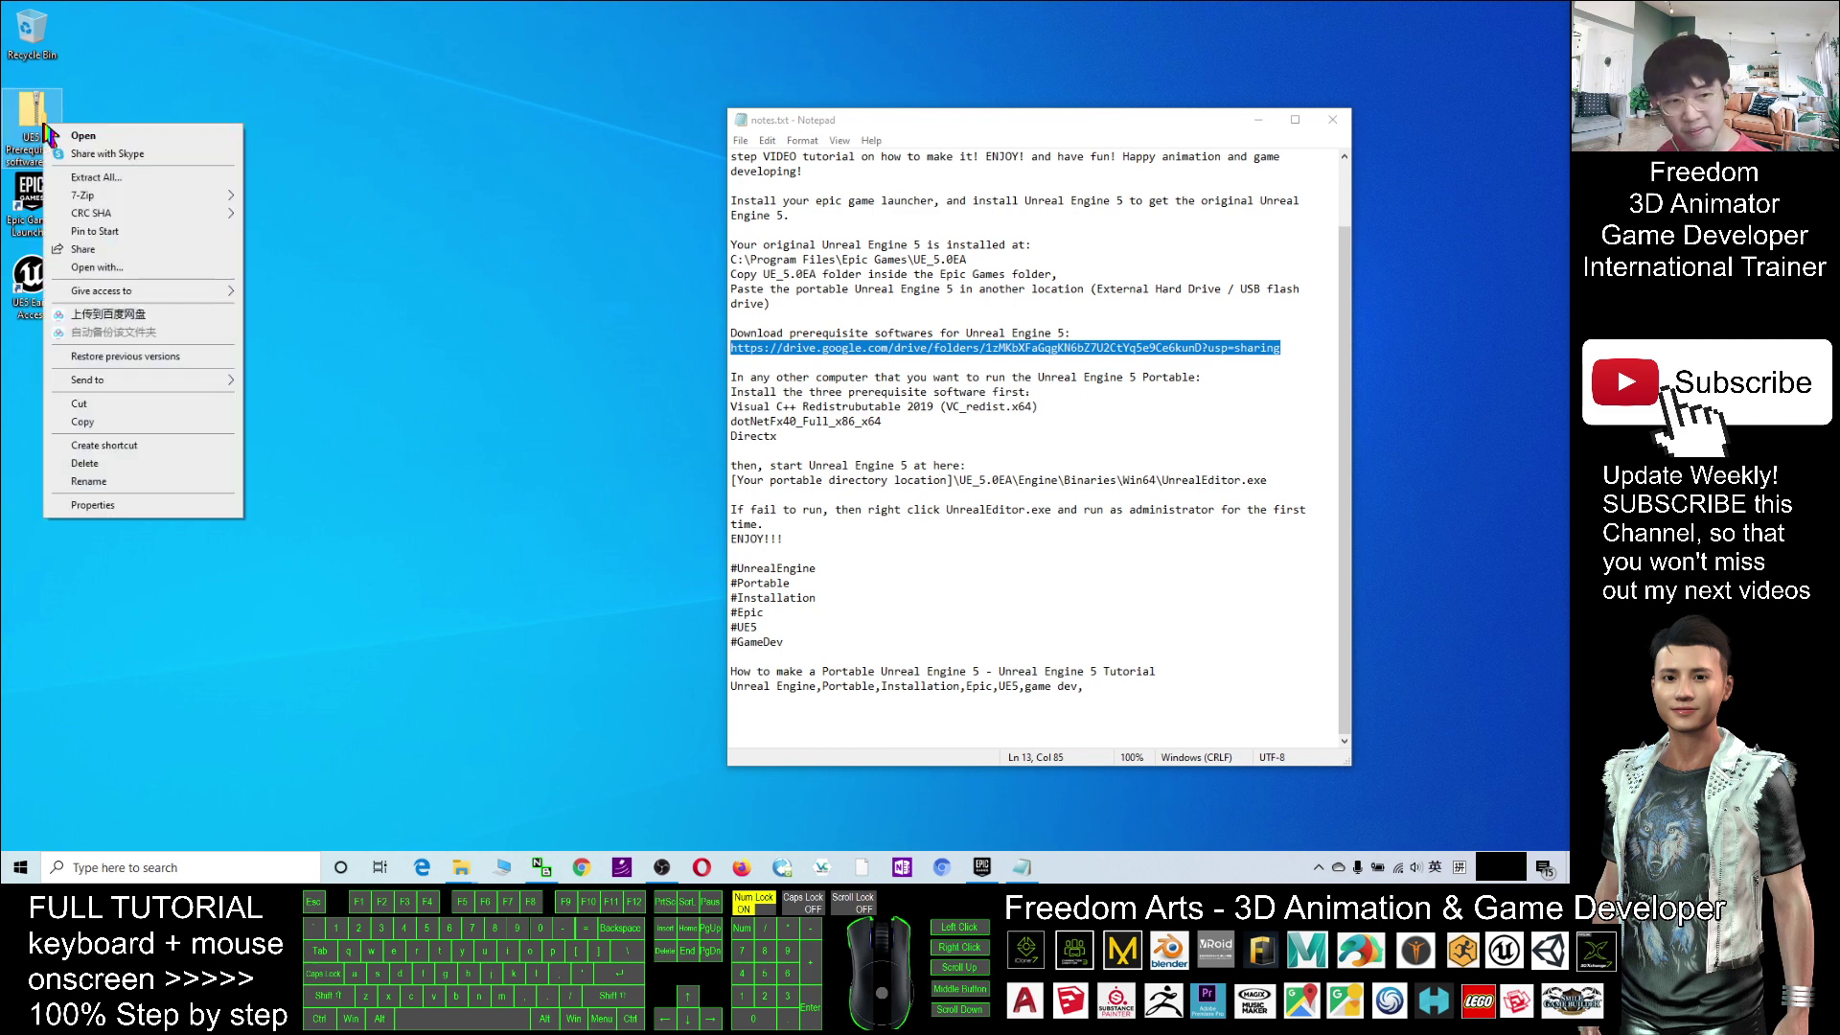
{"action": "left_click", "coordinate": [101, 178]}
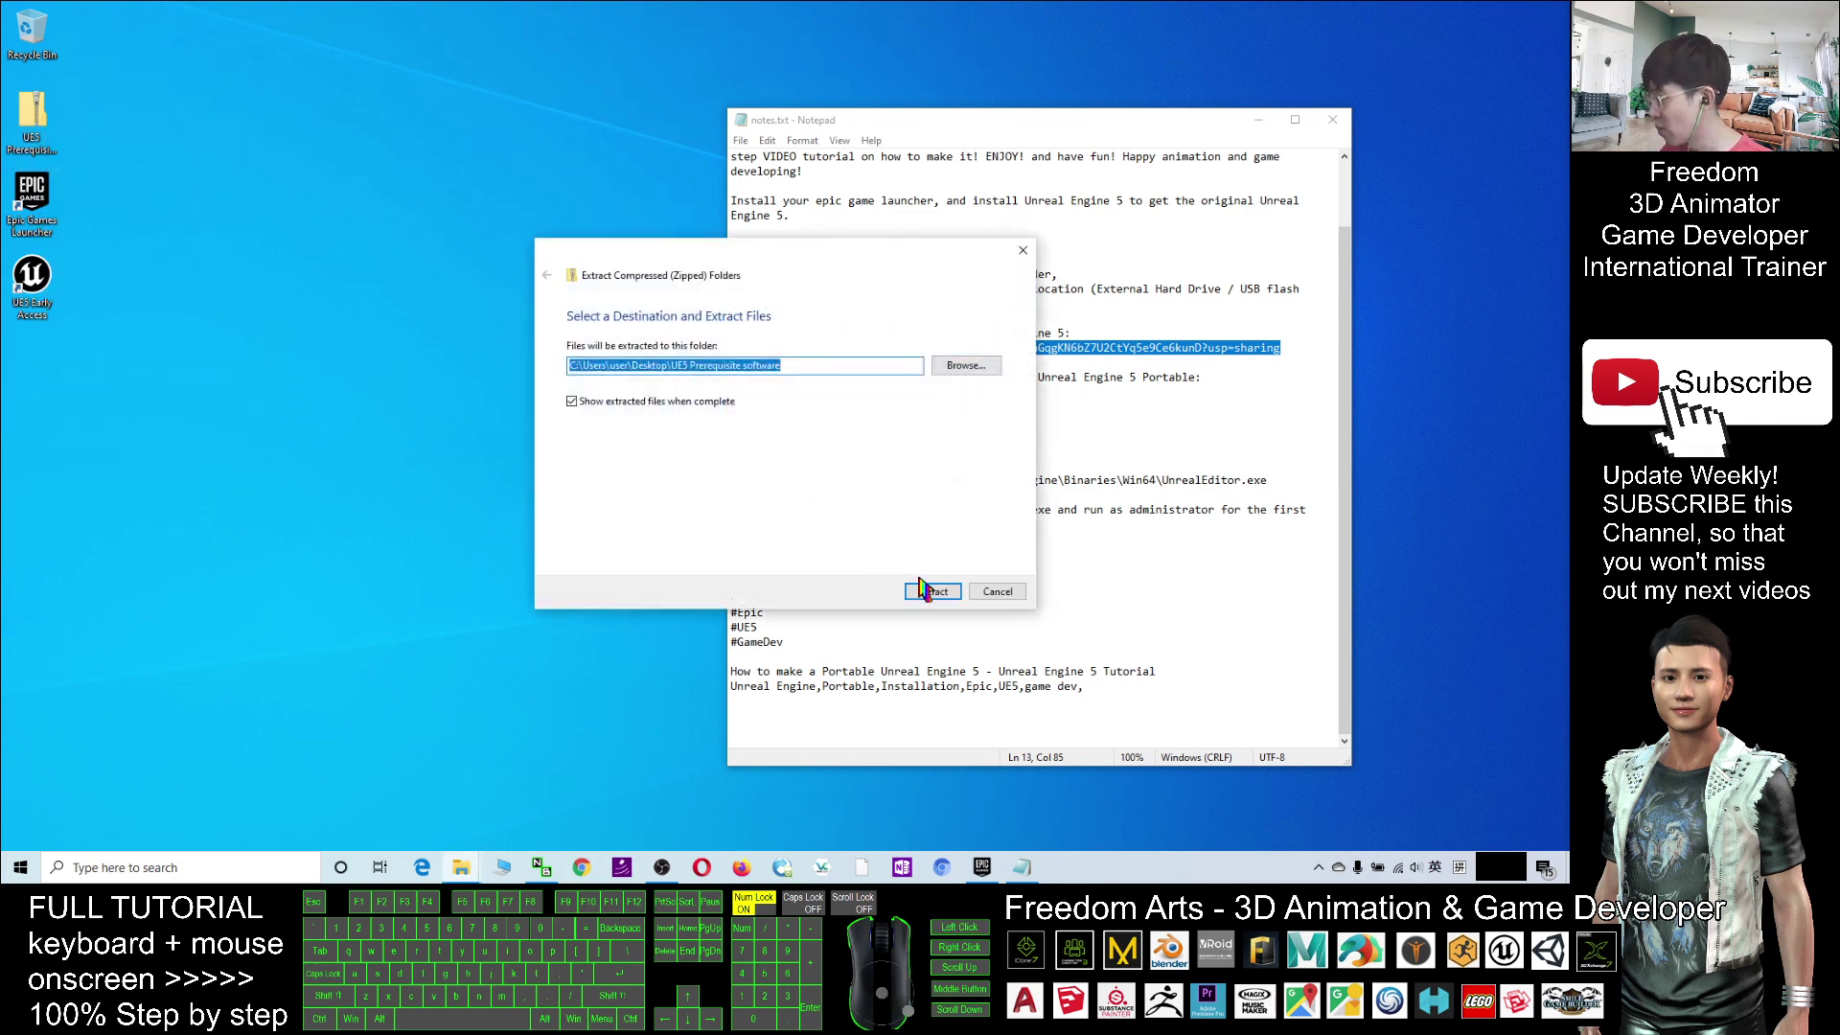
{"action": "left_click", "coordinate": [922, 589]}
{"action": "left_click", "coordinate": [1065, 125]}
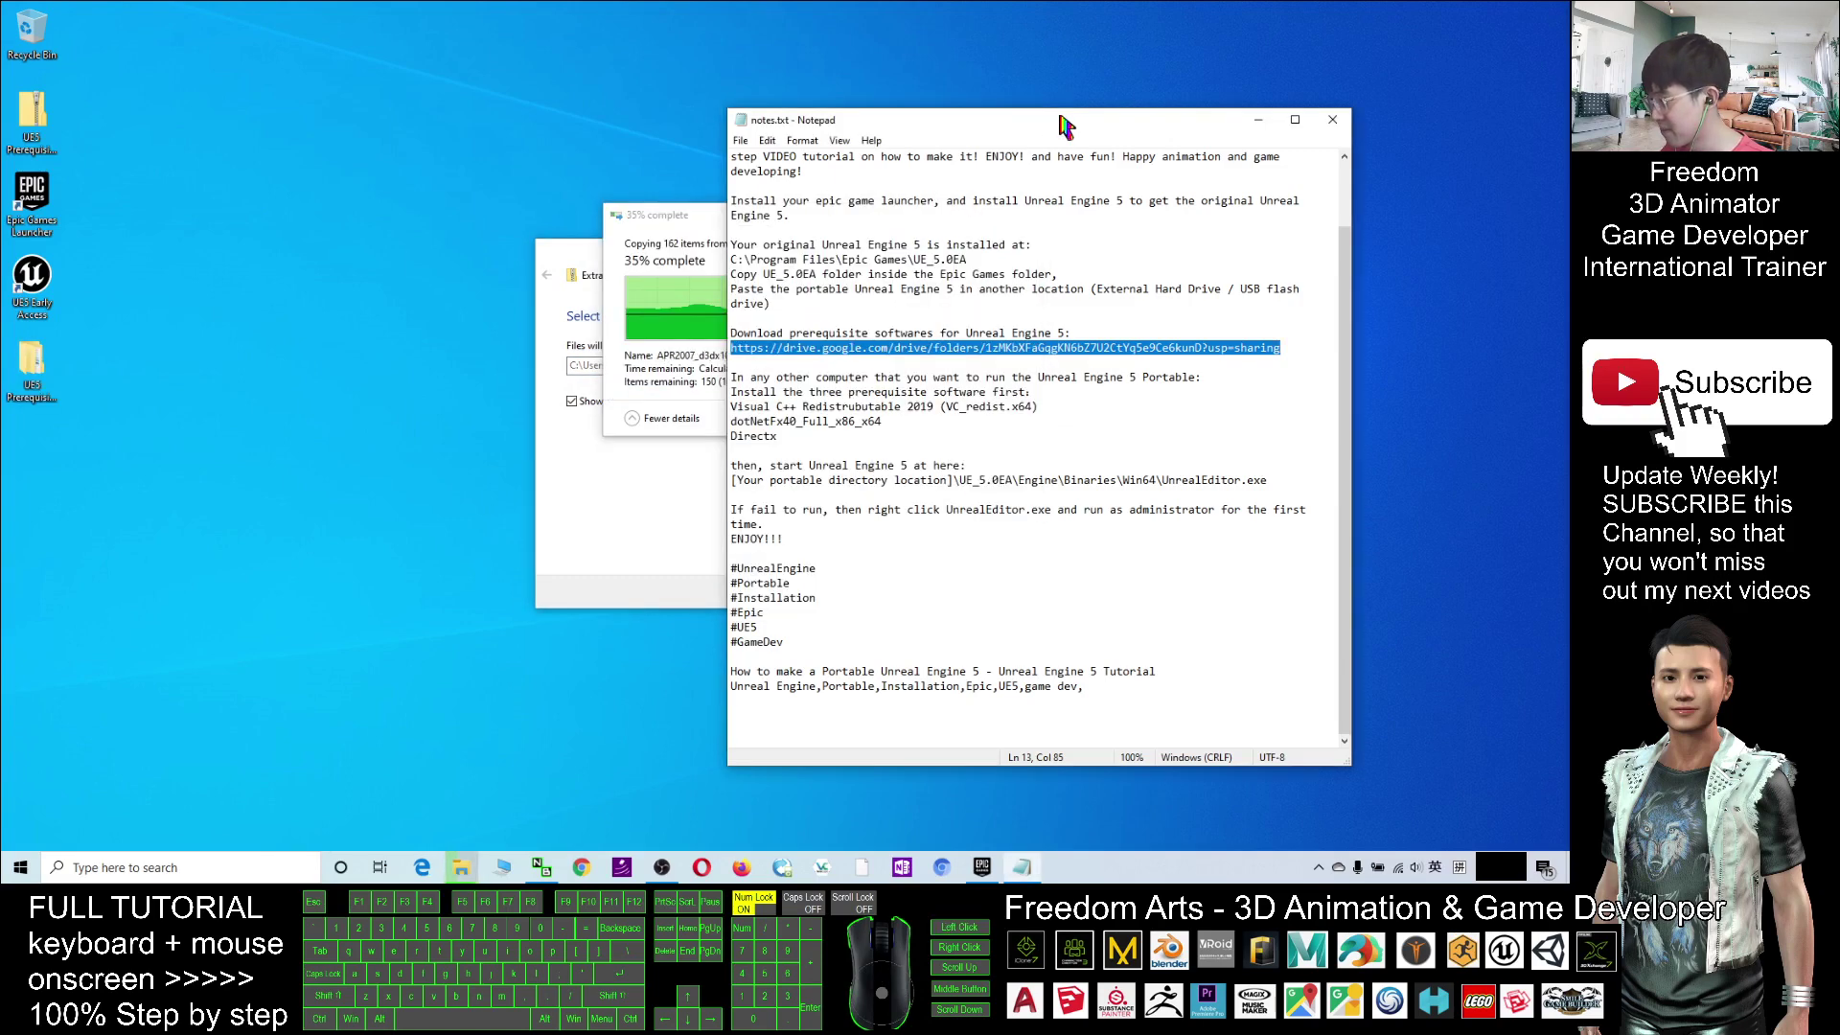
{"action": "left_click", "coordinate": [690, 227]}
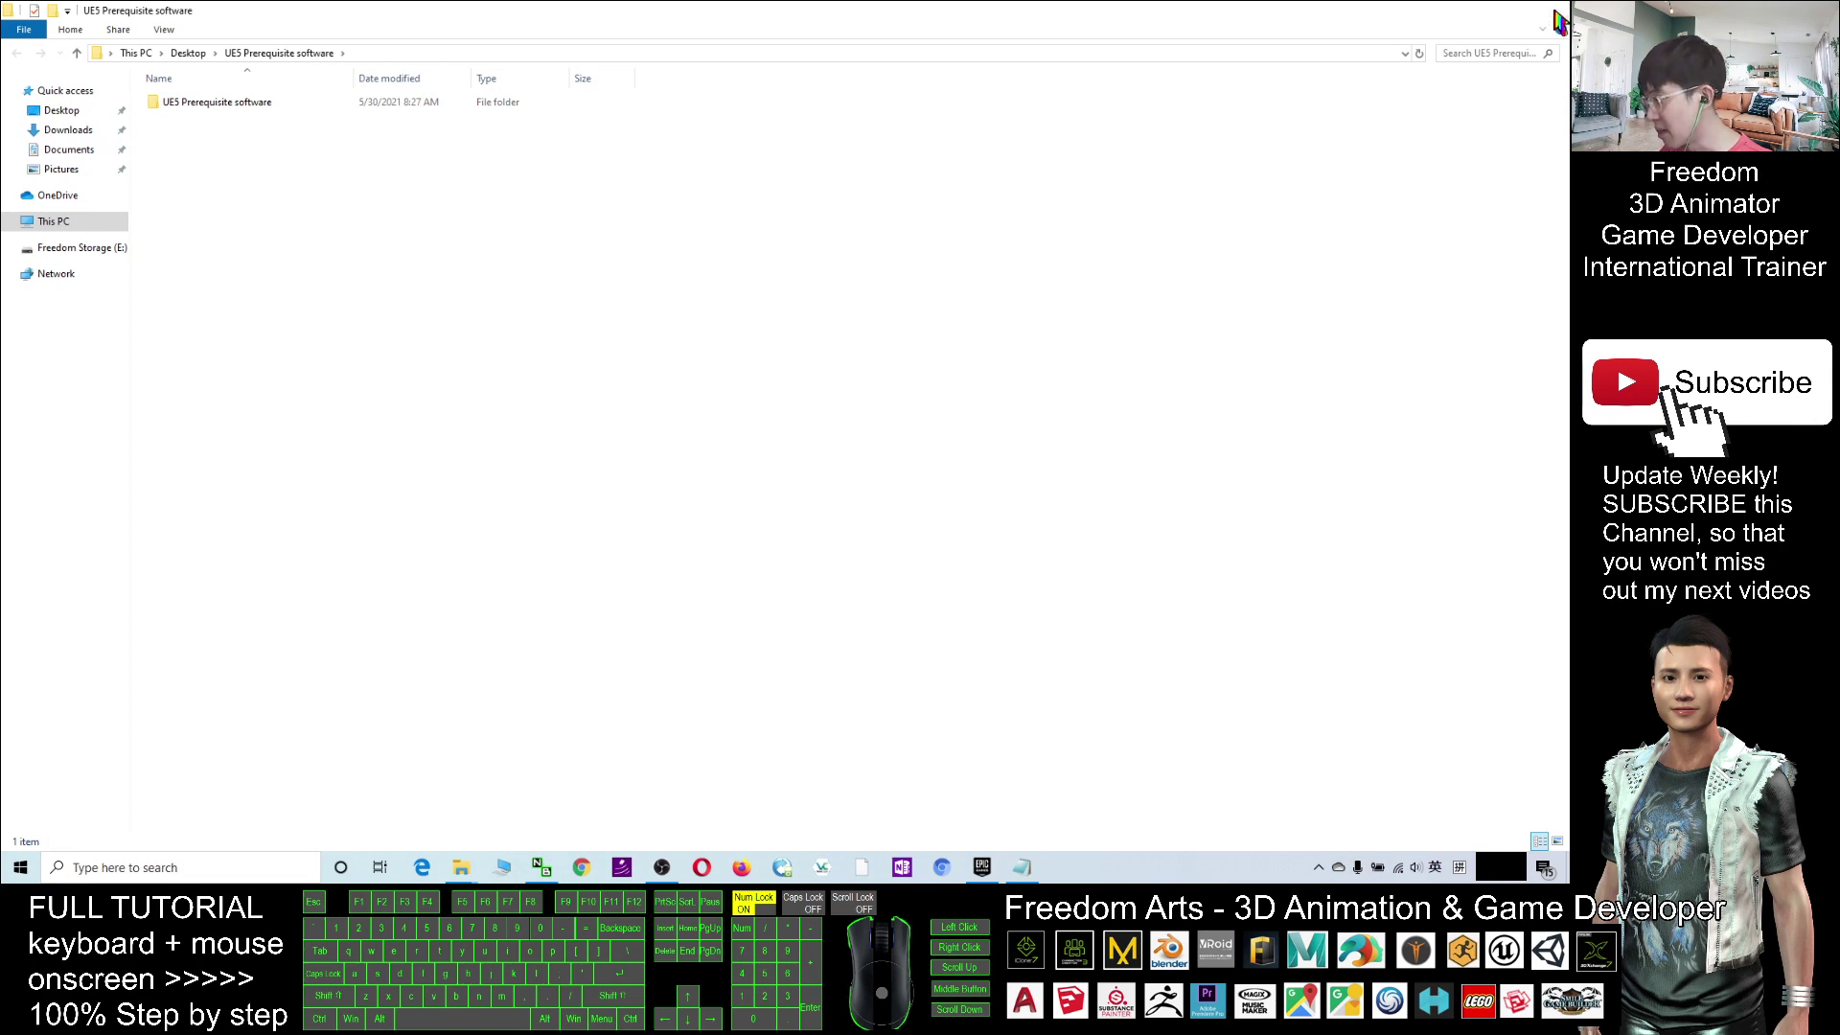
{"action": "left_click", "coordinate": [1559, 19]}
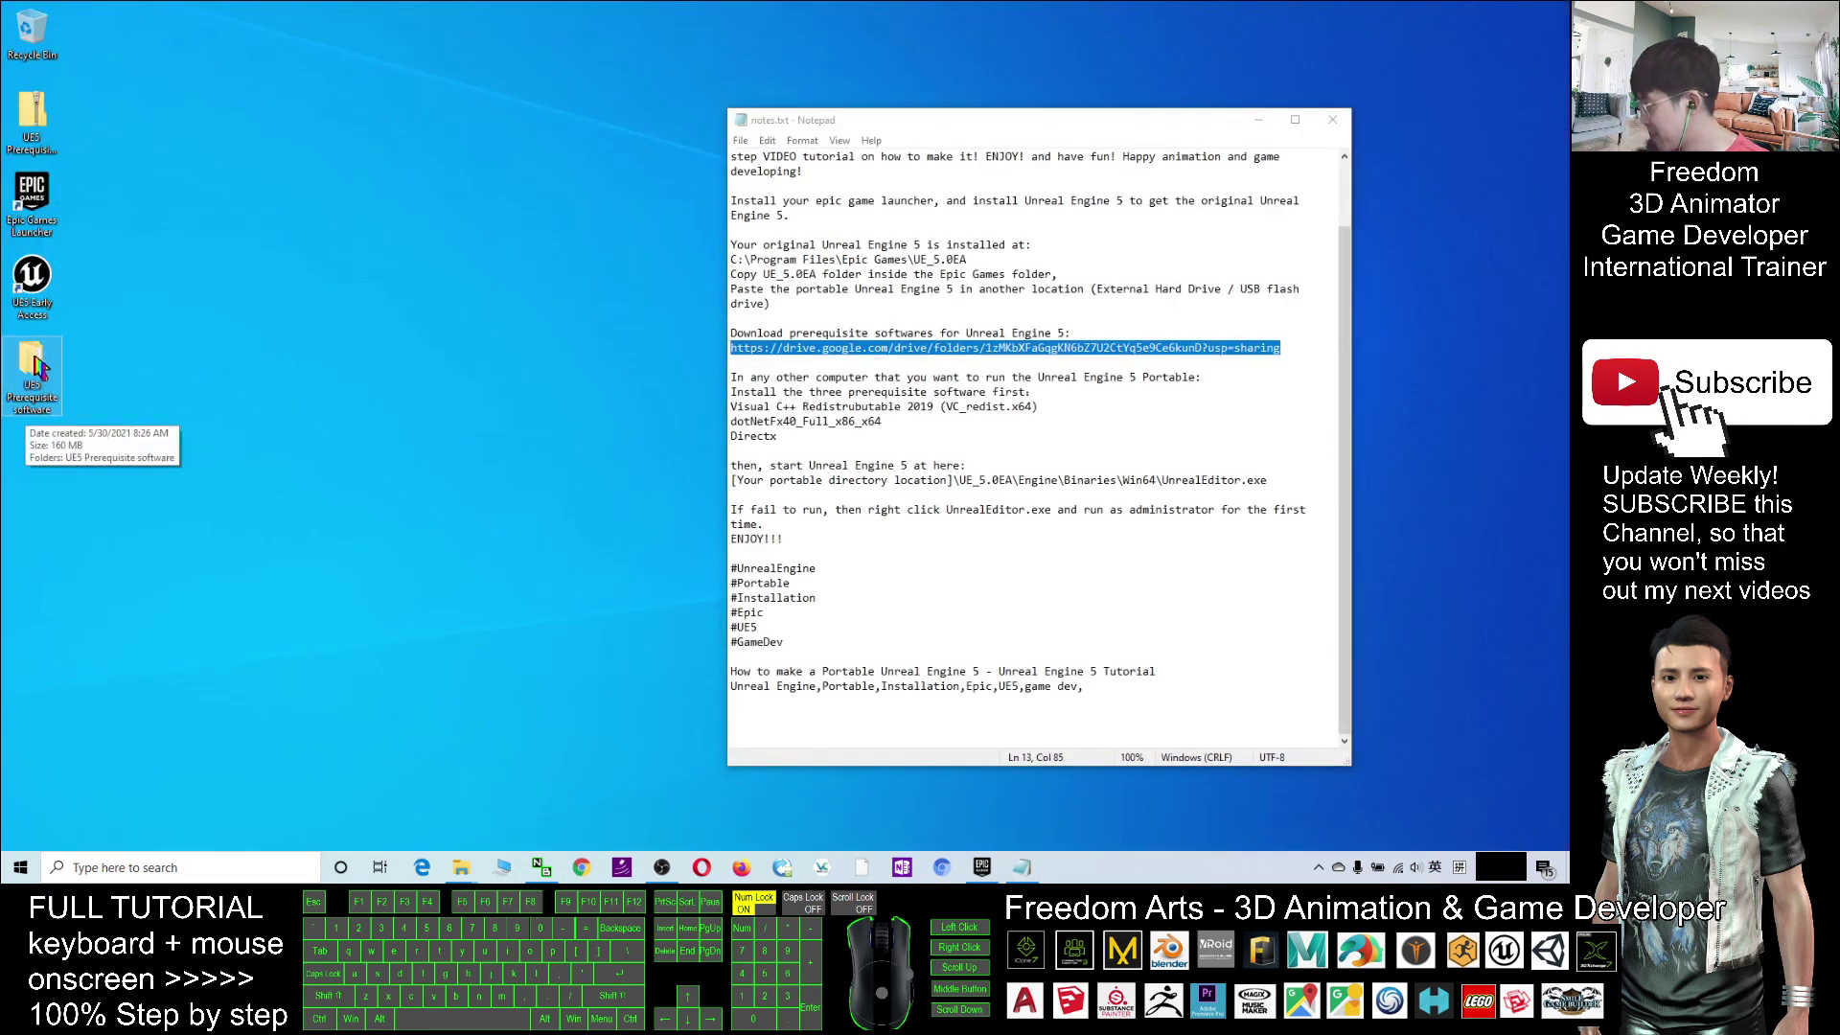
Open the inner UE5 Prerequisite software folder from the desktop and arrange its window beside notes.txt.
{"action": "double_click", "coordinate": [35, 362]}
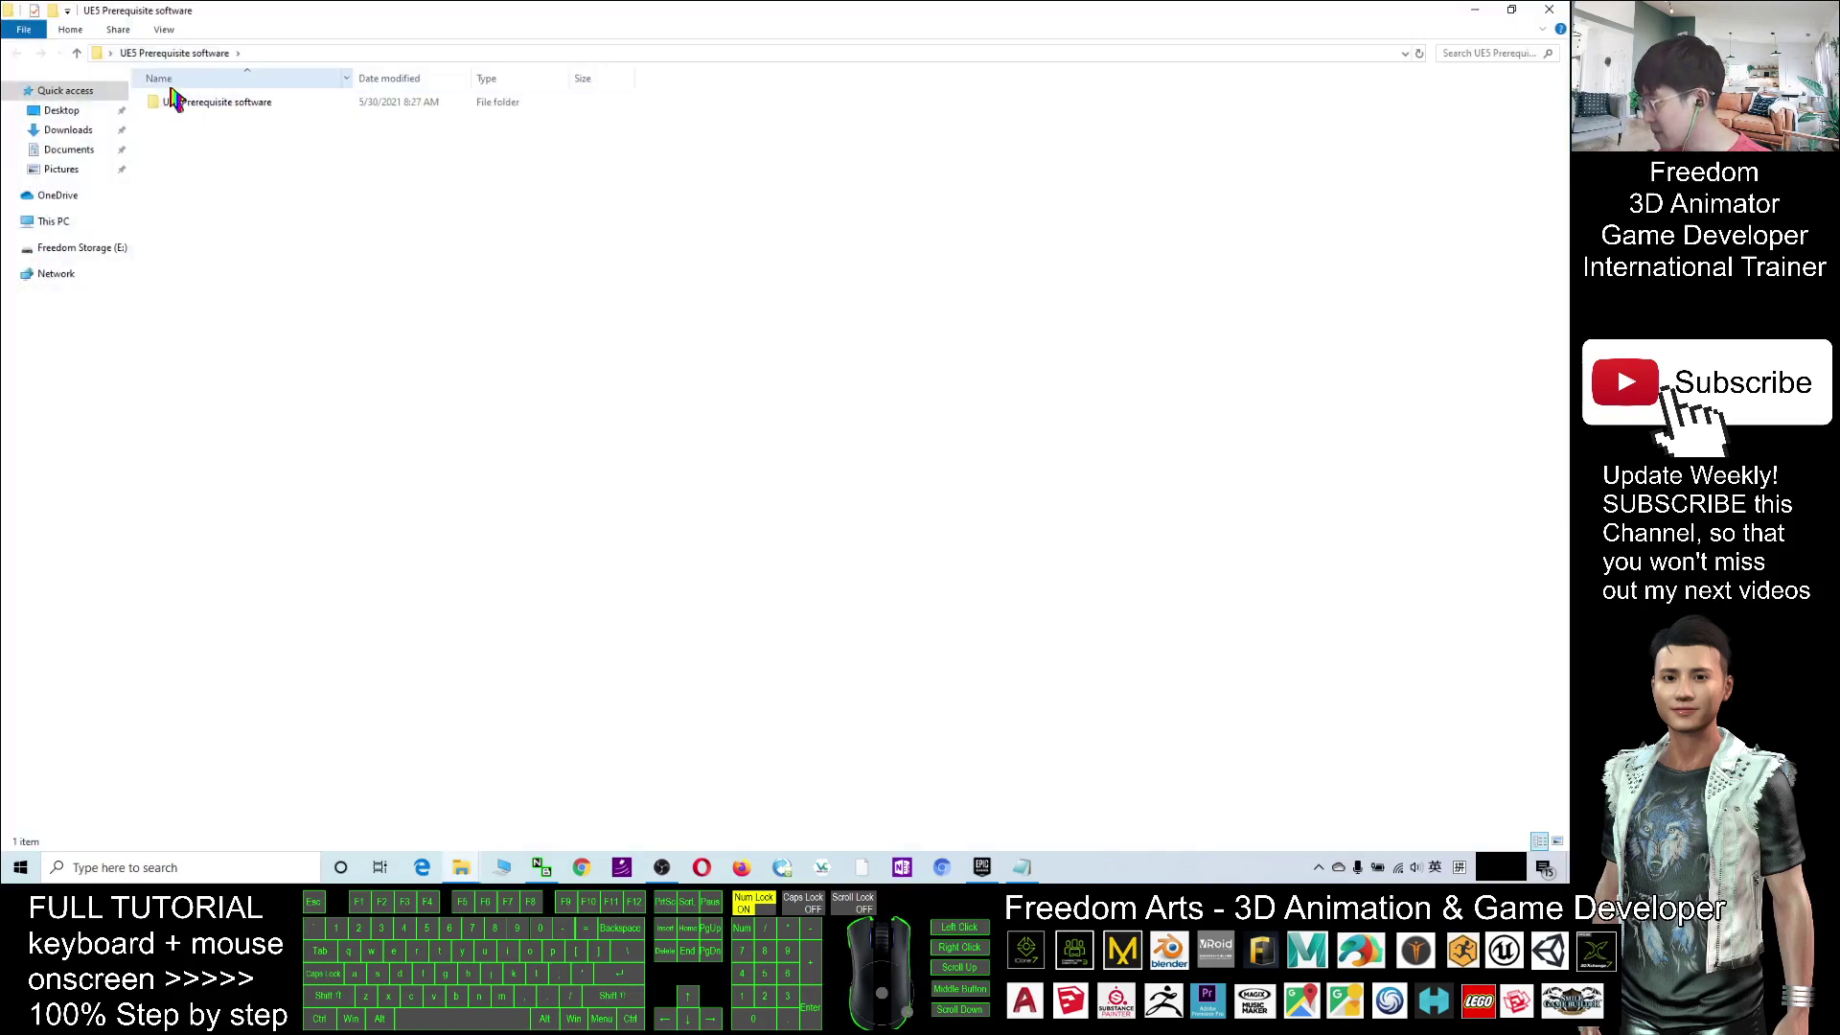
{"action": "double_click", "coordinate": [216, 107]}
{"action": "double_click", "coordinate": [494, 20]}
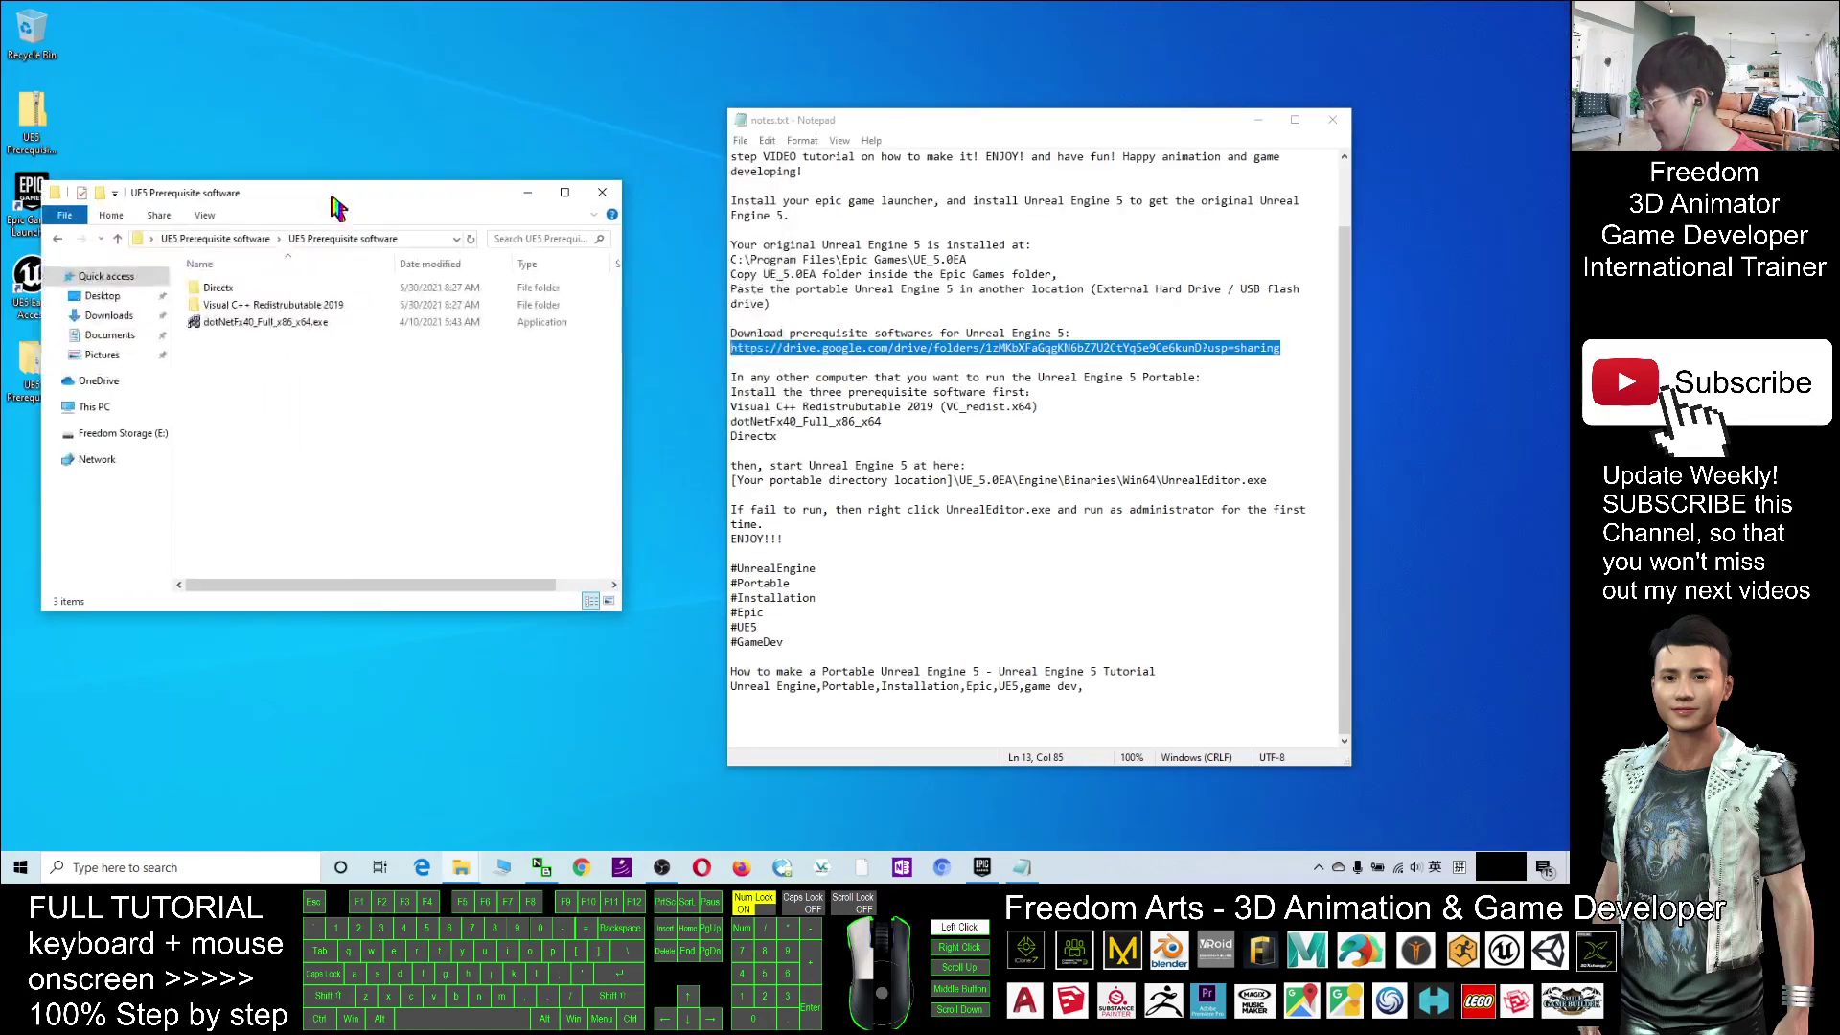
{"action": "left_click_drag", "start_coordinate": [910, 120], "coordinate": [897, 137]}
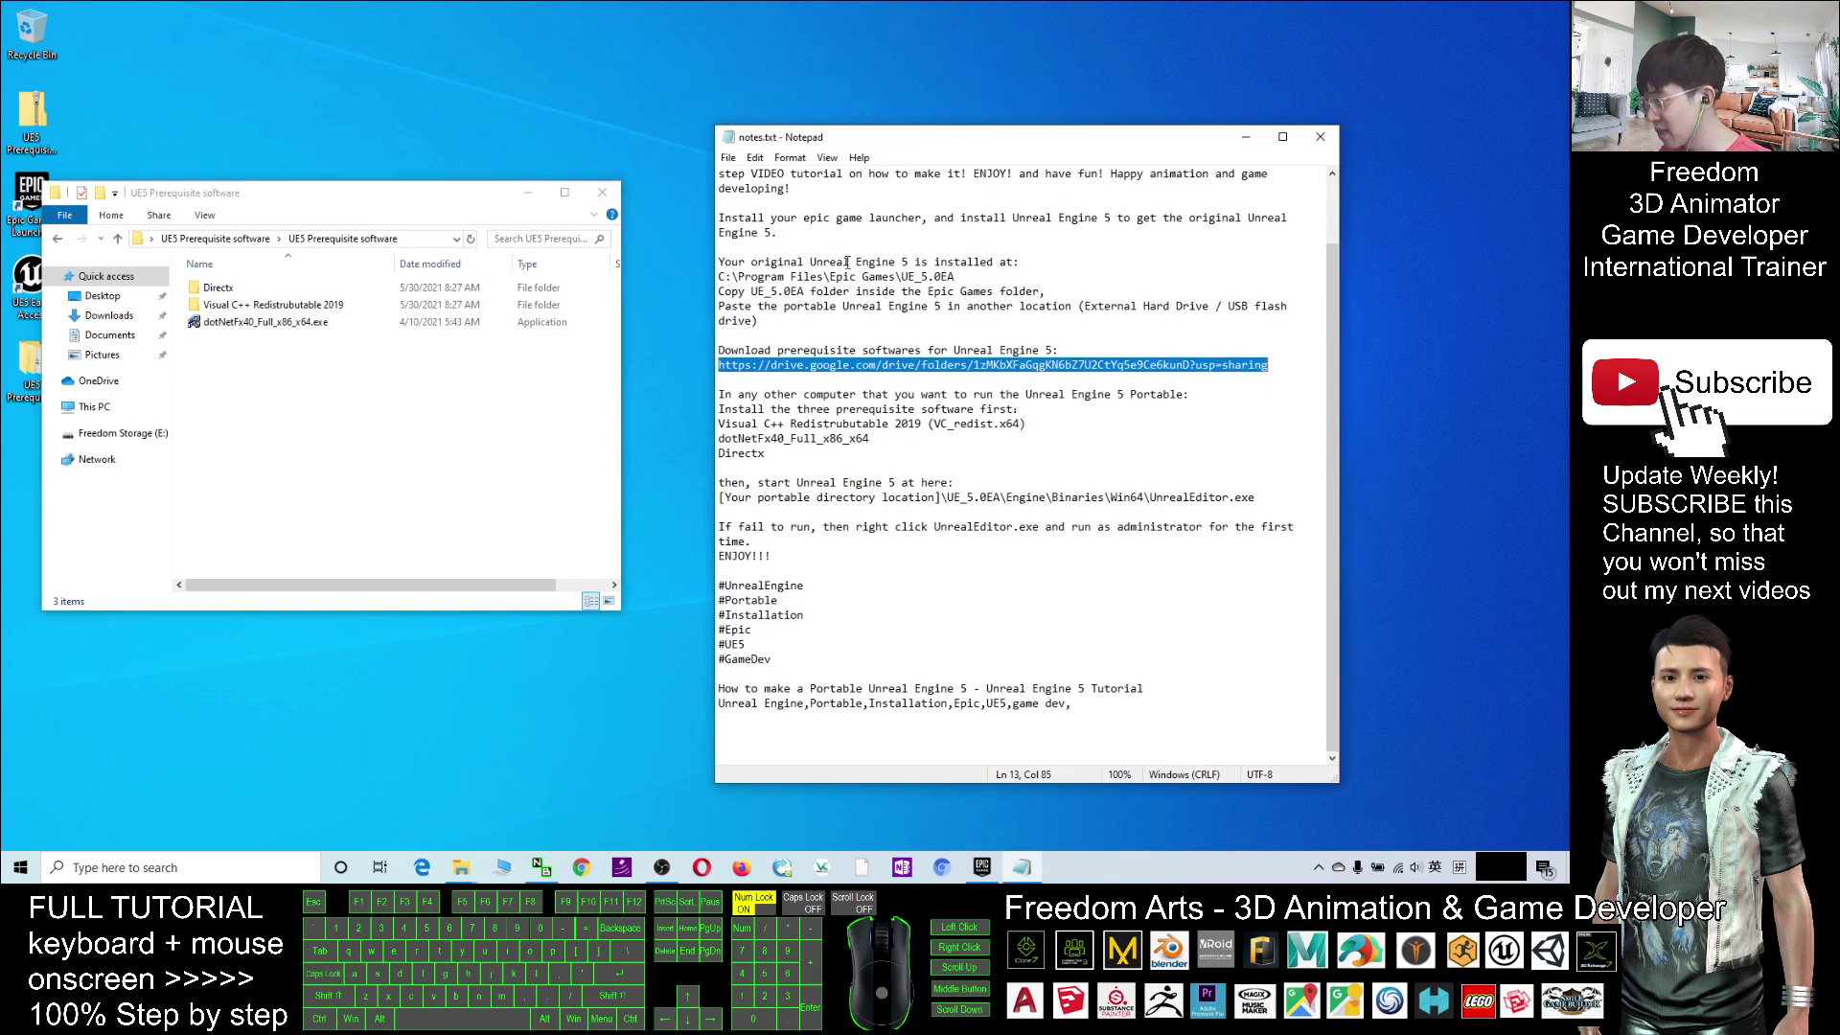
Review the notes on installing Unreal Engine 5, its UE_5.0EA folder path and pasting the copy to an external drive.
{"action": "scroll", "coordinate": [743, 327], "scroll_direction": "up", "scroll_amount": 2}
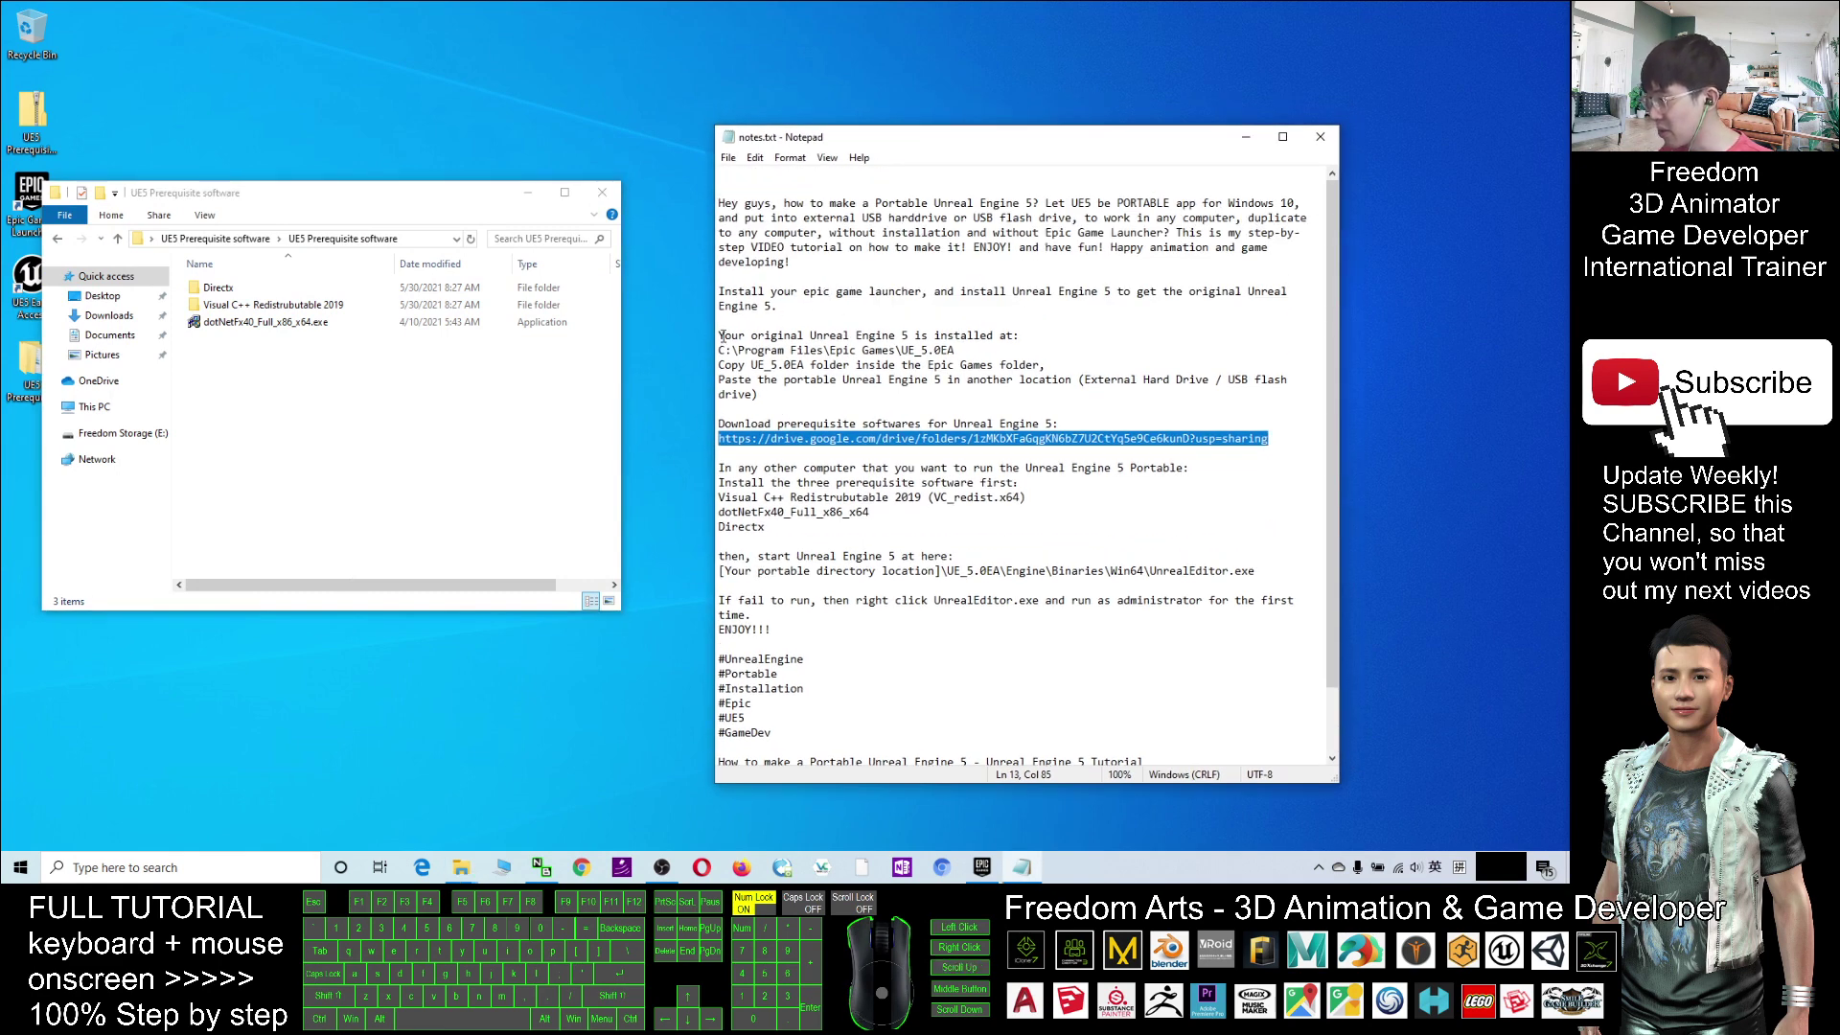
{"action": "left_click_drag", "start_coordinate": [731, 292], "coordinate": [1118, 290]}
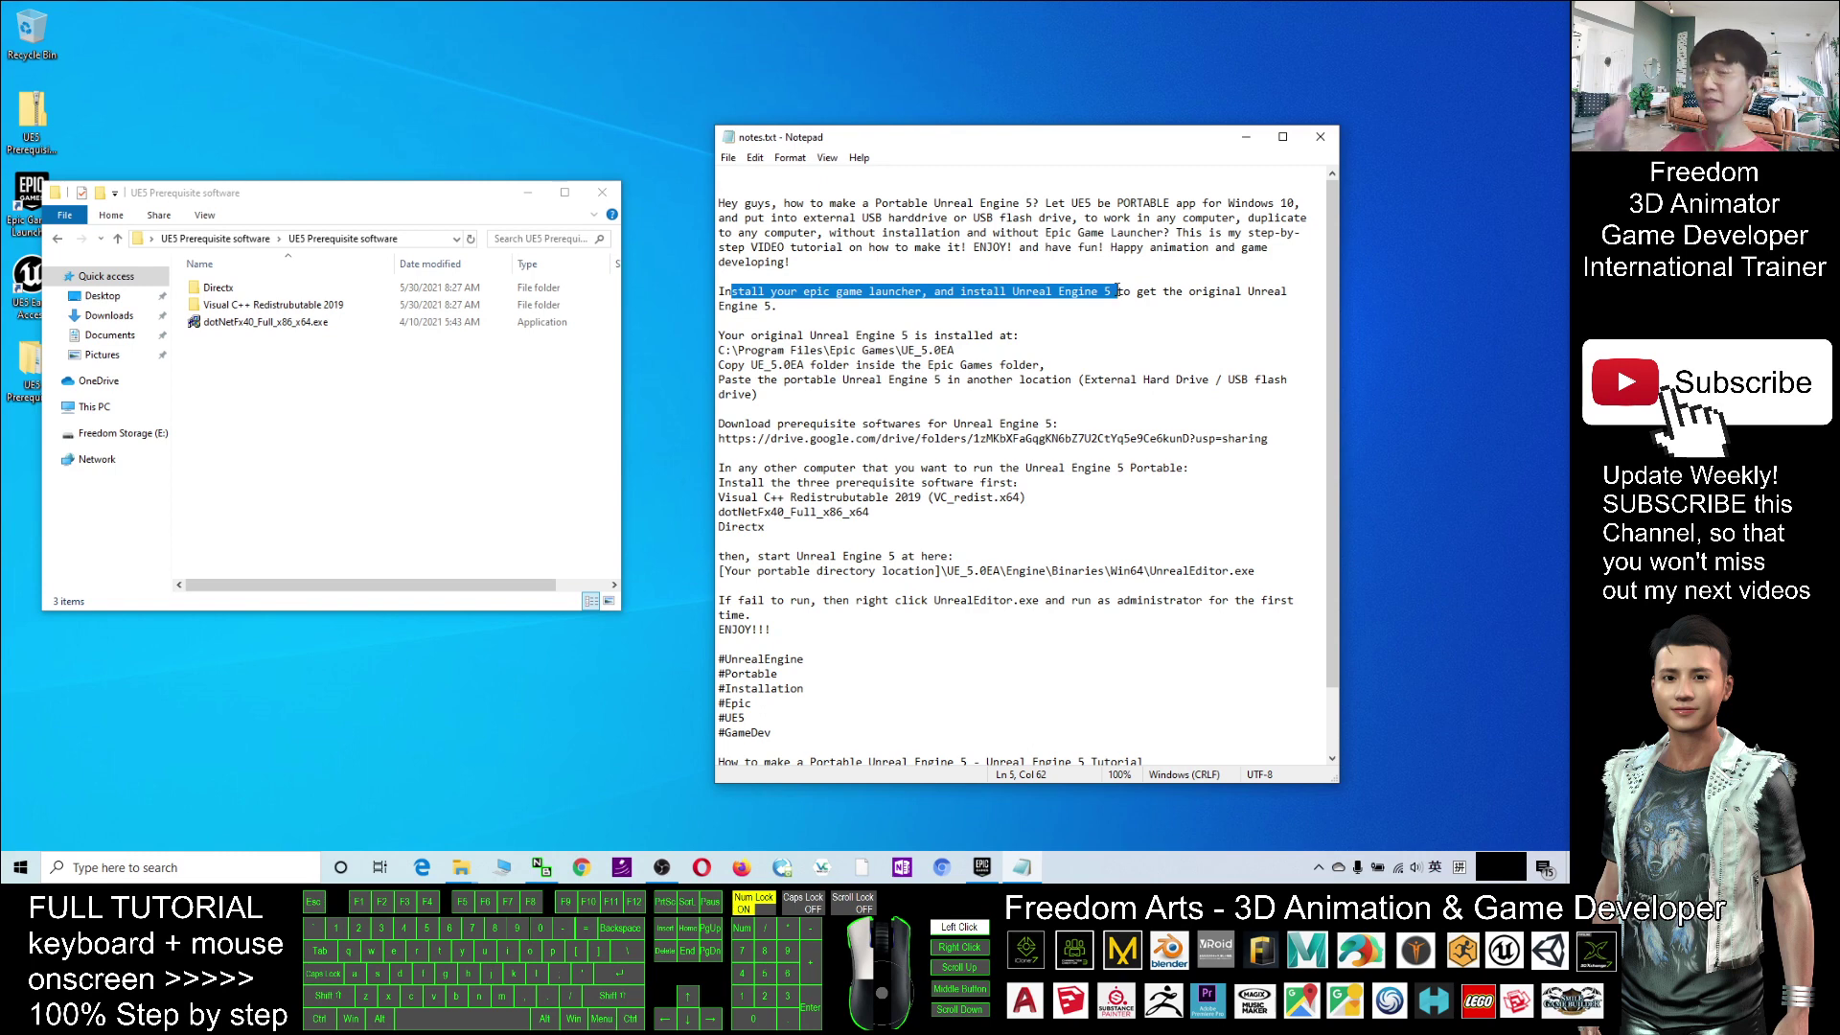
{"action": "left_click", "coordinate": [817, 336]}
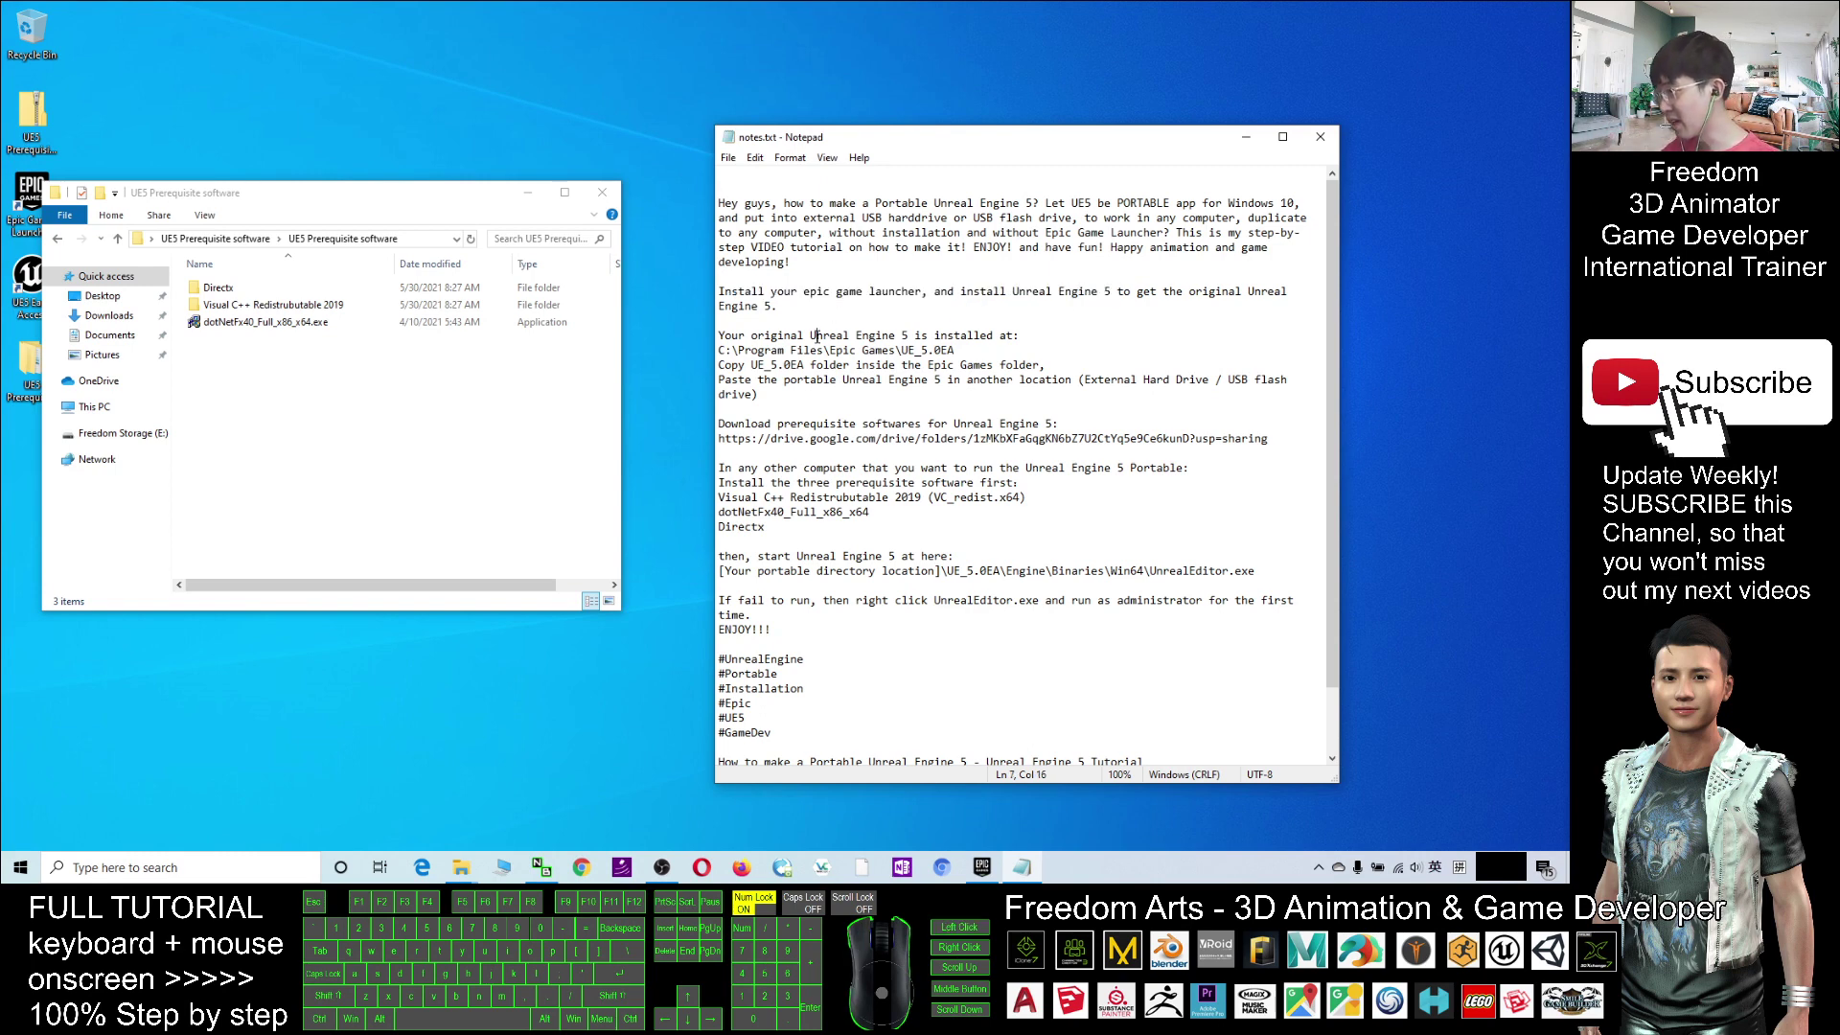
{"action": "left_click_drag", "start_coordinate": [720, 352], "coordinate": [944, 351]}
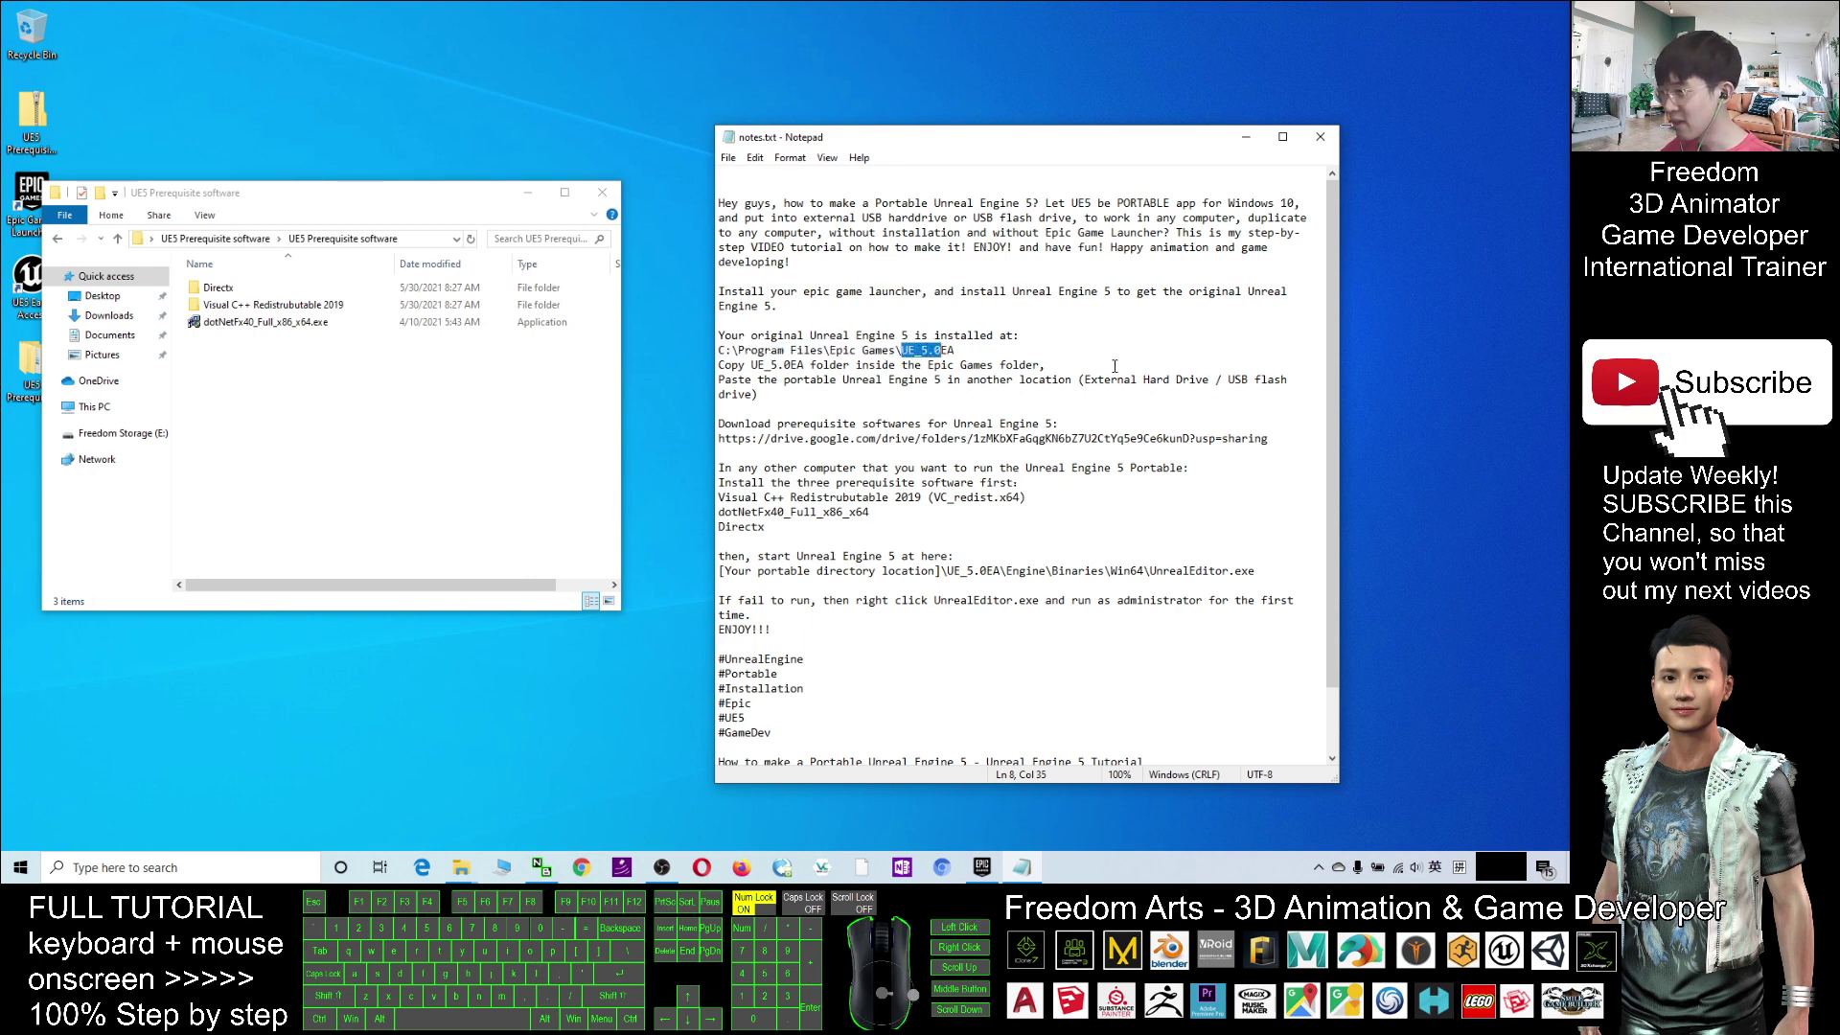
{"action": "left_click_drag", "start_coordinate": [1084, 380], "coordinate": [720, 433]}
{"action": "left_click", "coordinate": [841, 397]}
{"action": "left_click_drag", "start_coordinate": [322, 383], "coordinate": [184, 251]}
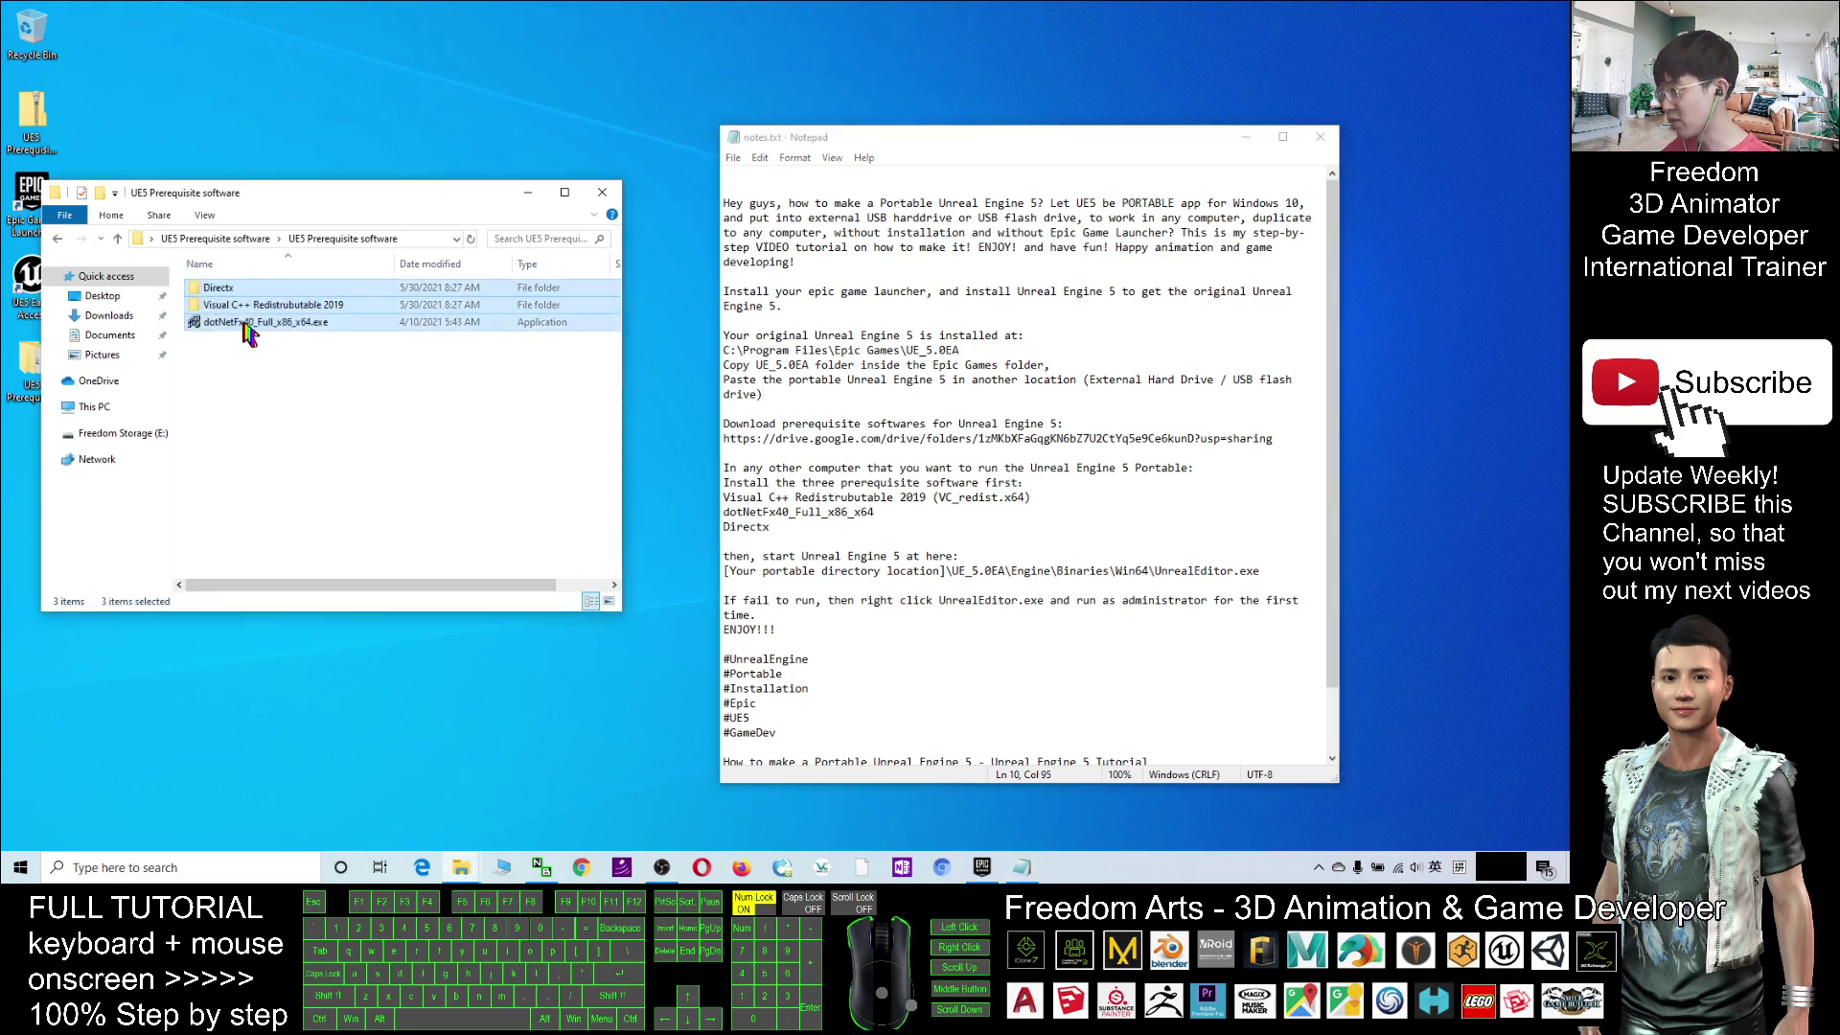
{"action": "left_click", "coordinate": [1032, 381]}
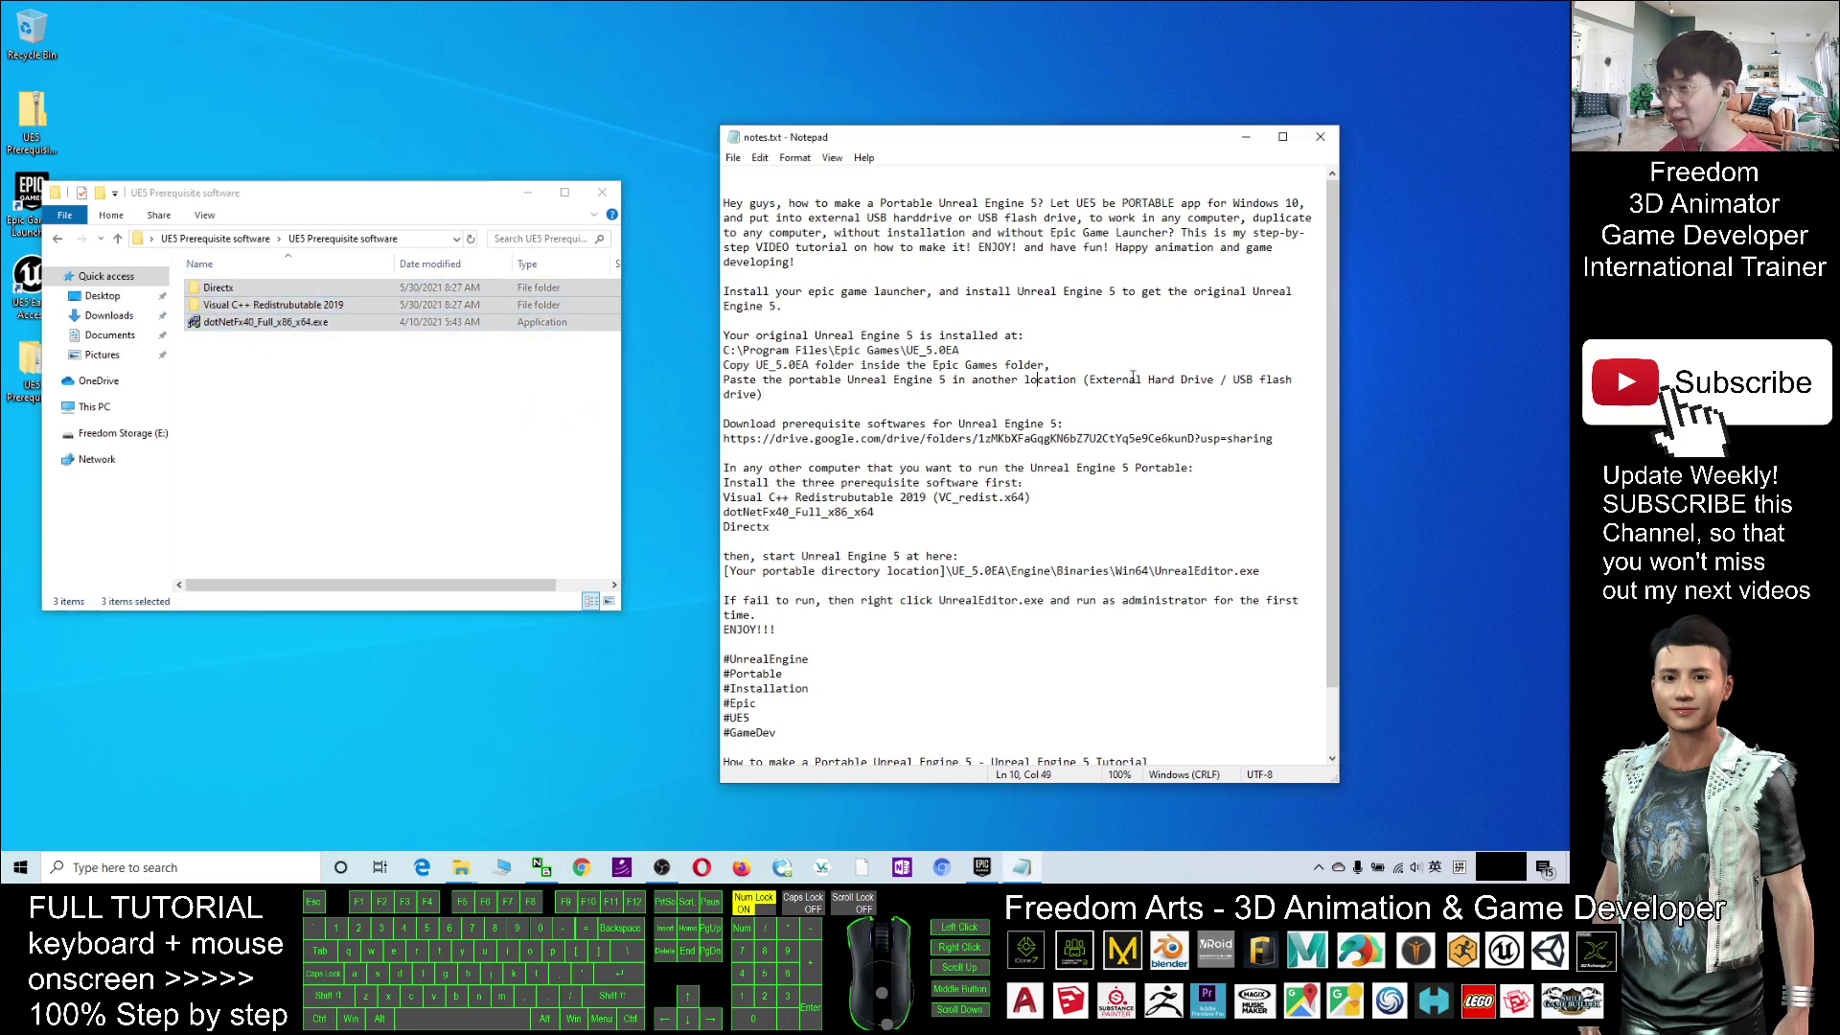
{"action": "left_click_drag", "start_coordinate": [1089, 381], "coordinate": [1251, 380]}
{"action": "left_click", "coordinate": [307, 369]}
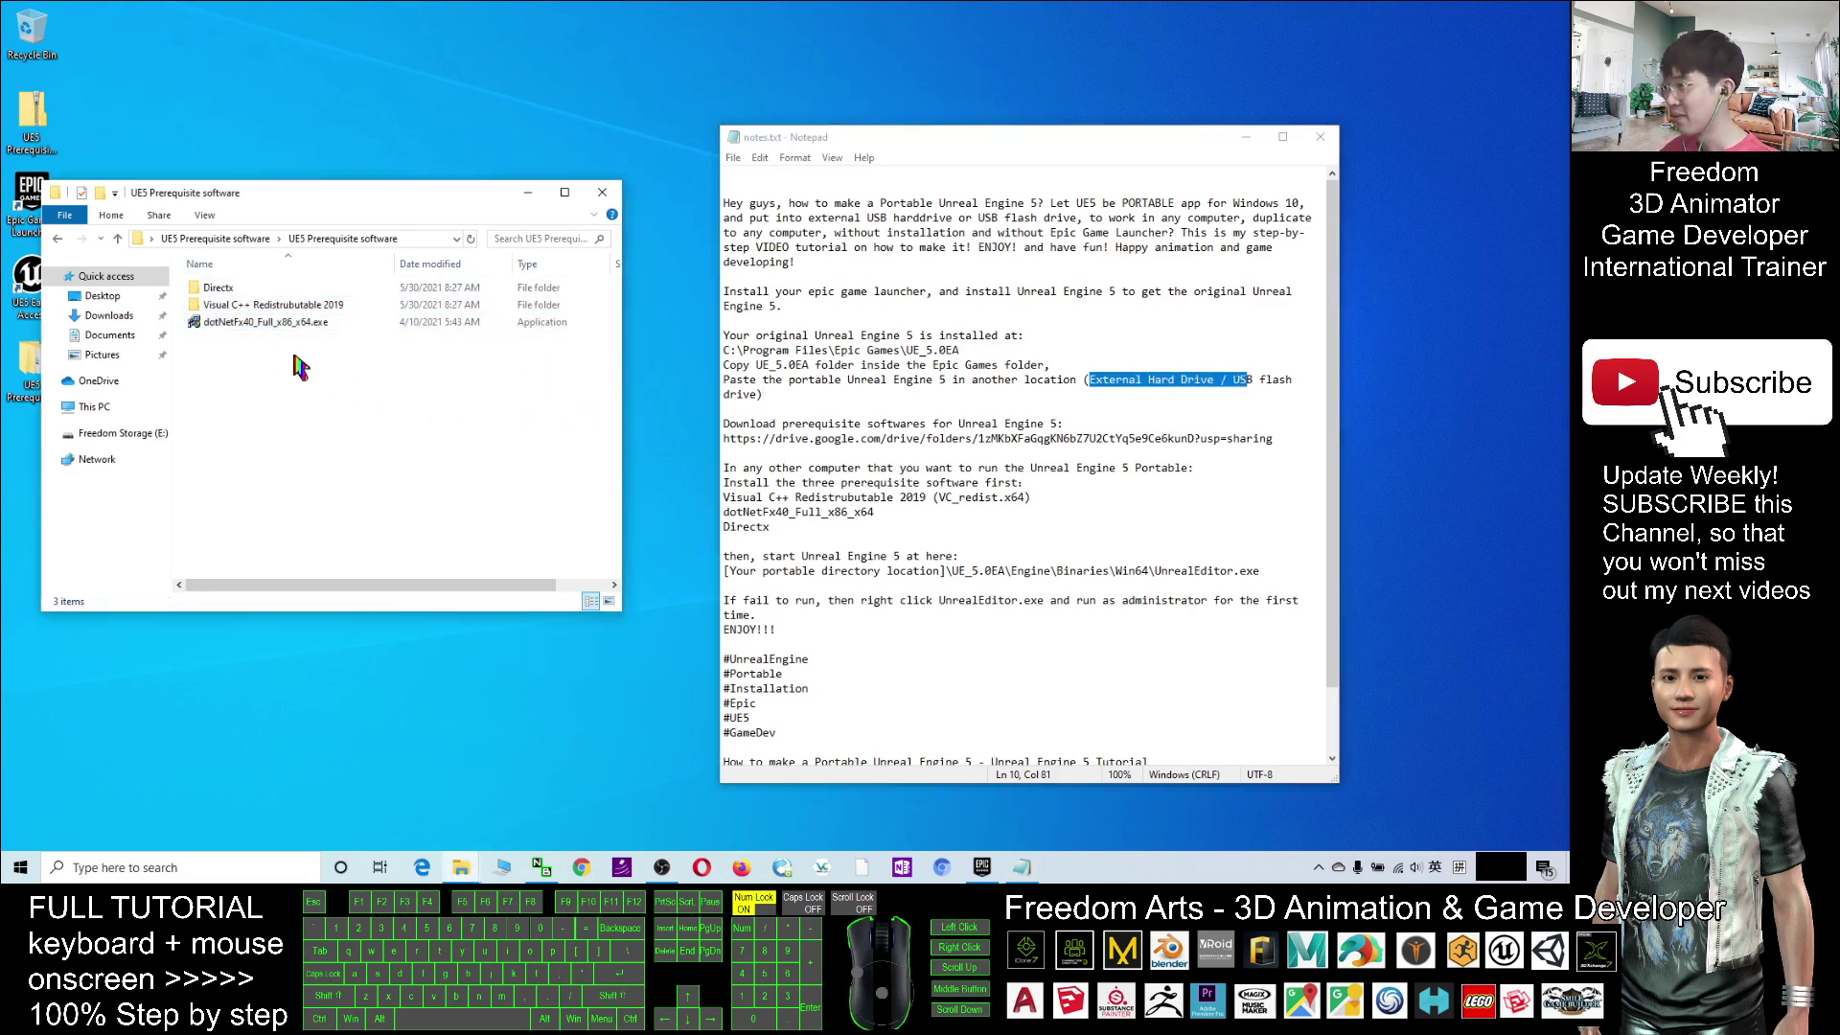
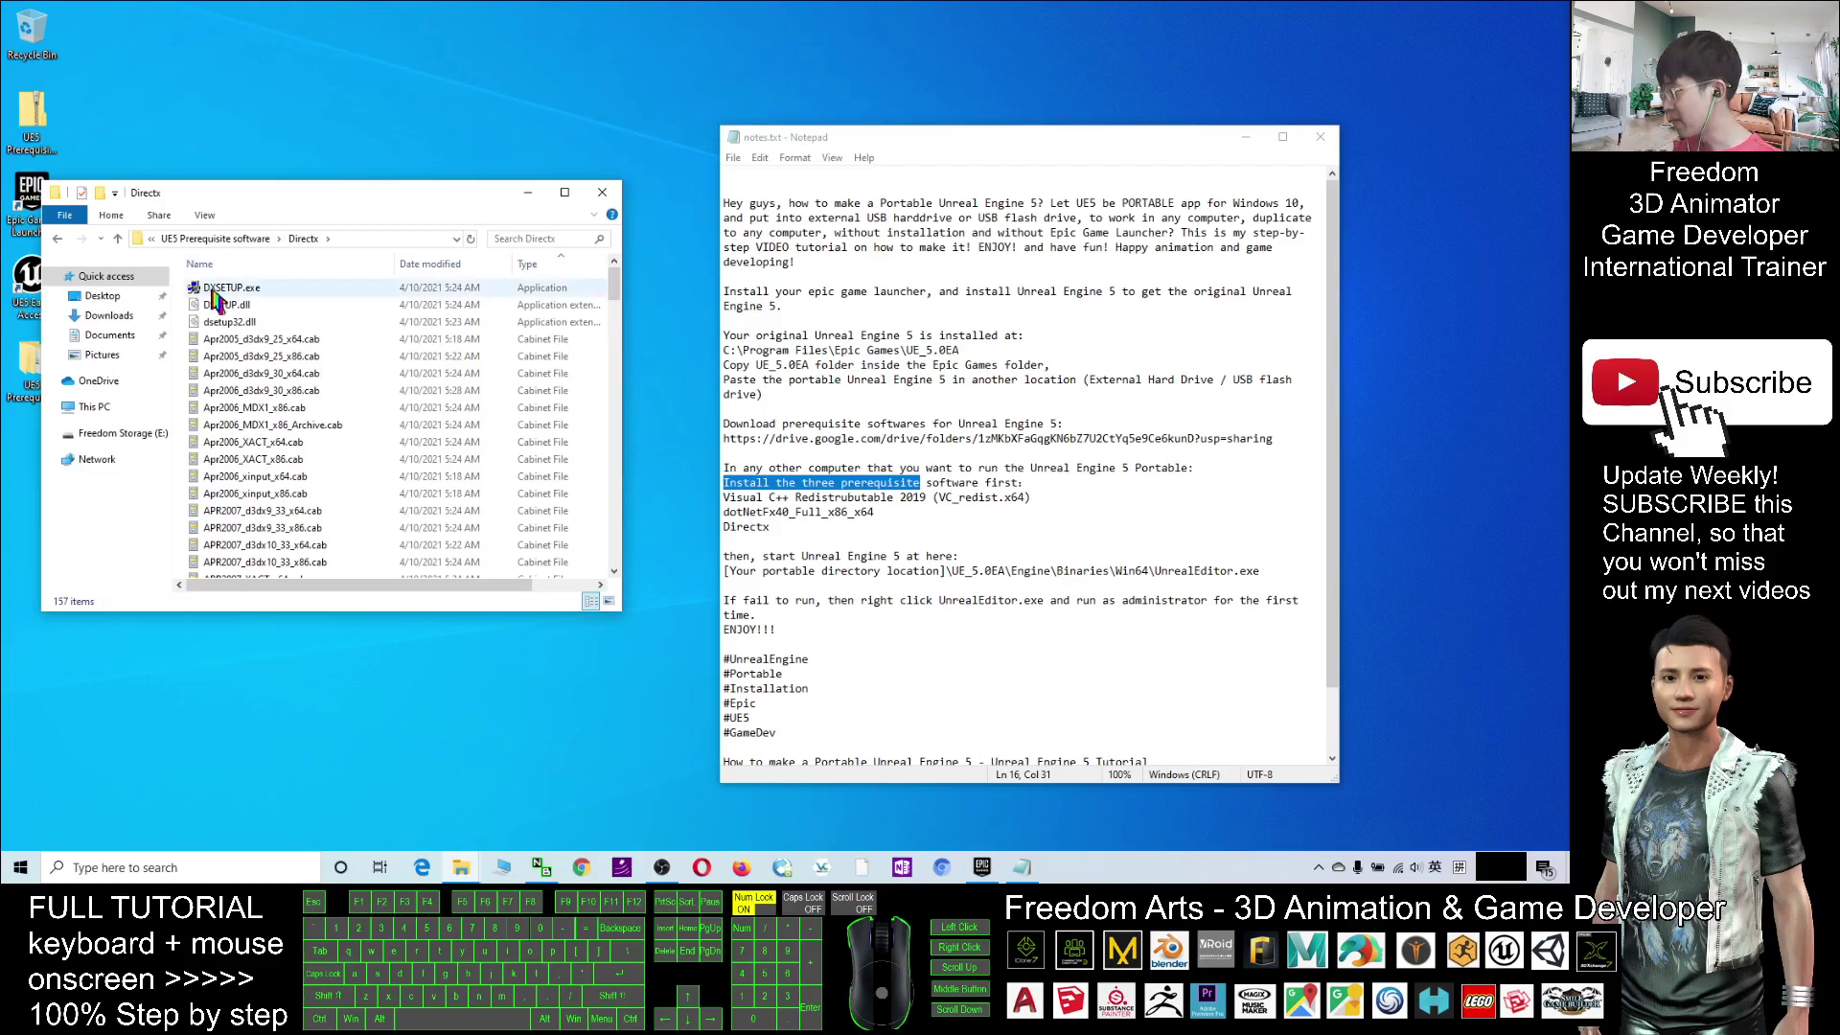
Inspect the three prerequisite installers: DXSETUP.exe, VC_redist.x64.exe in its Visual C++ folder, and dotNetFx40_Full_x86_x64.exe.
{"action": "left_click", "coordinate": [227, 291]}
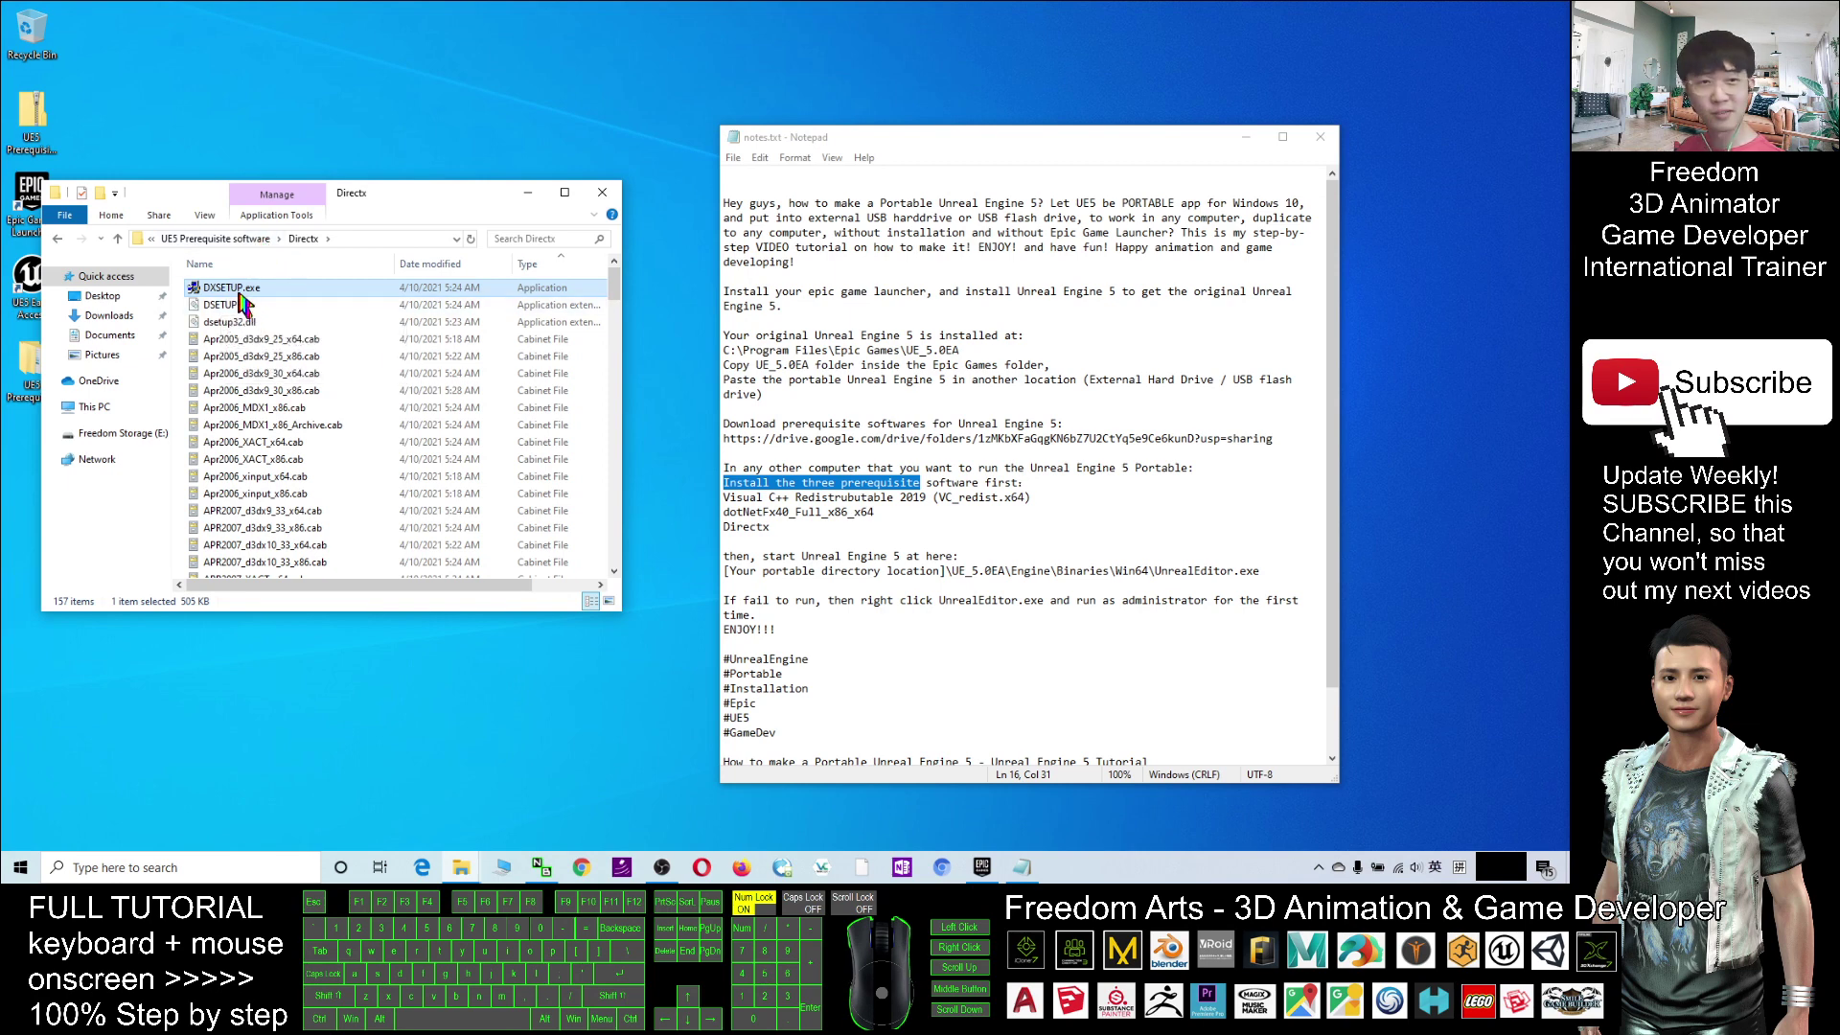
{"action": "left_click", "coordinate": [65, 242]}
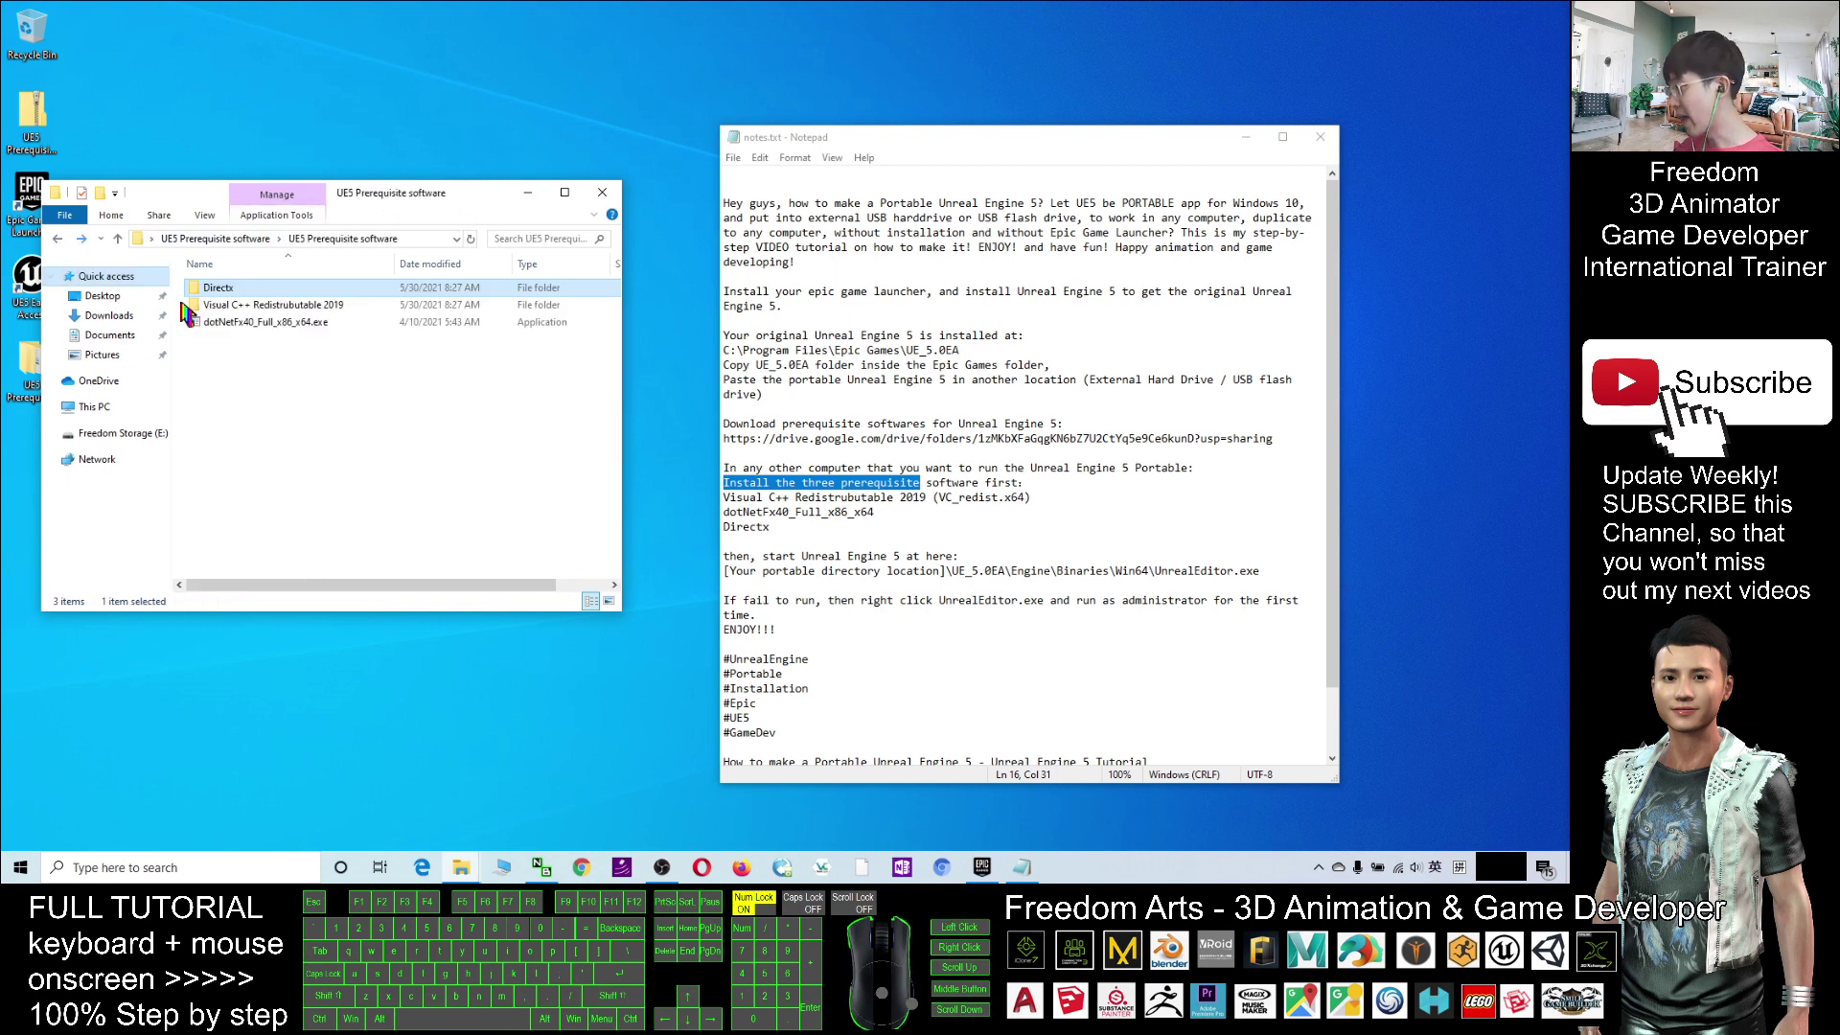
{"action": "double_click", "coordinate": [255, 305]}
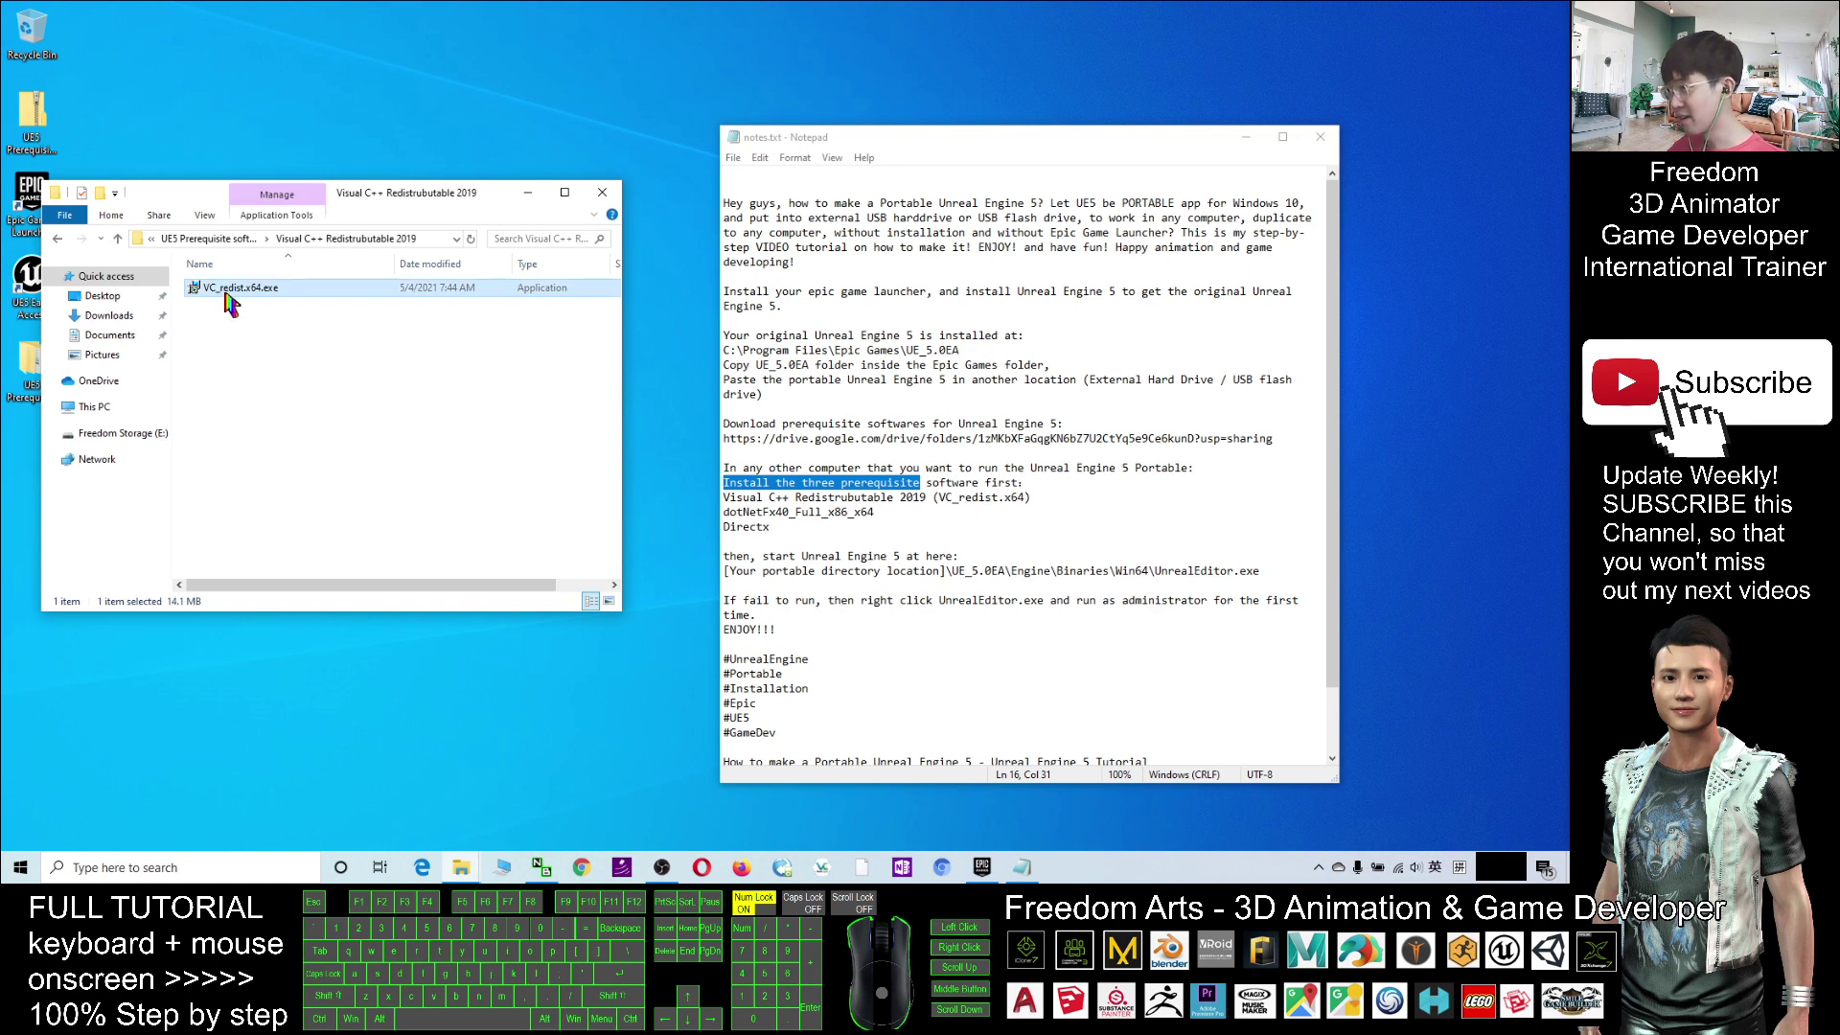
{"action": "left_click", "coordinate": [251, 351]}
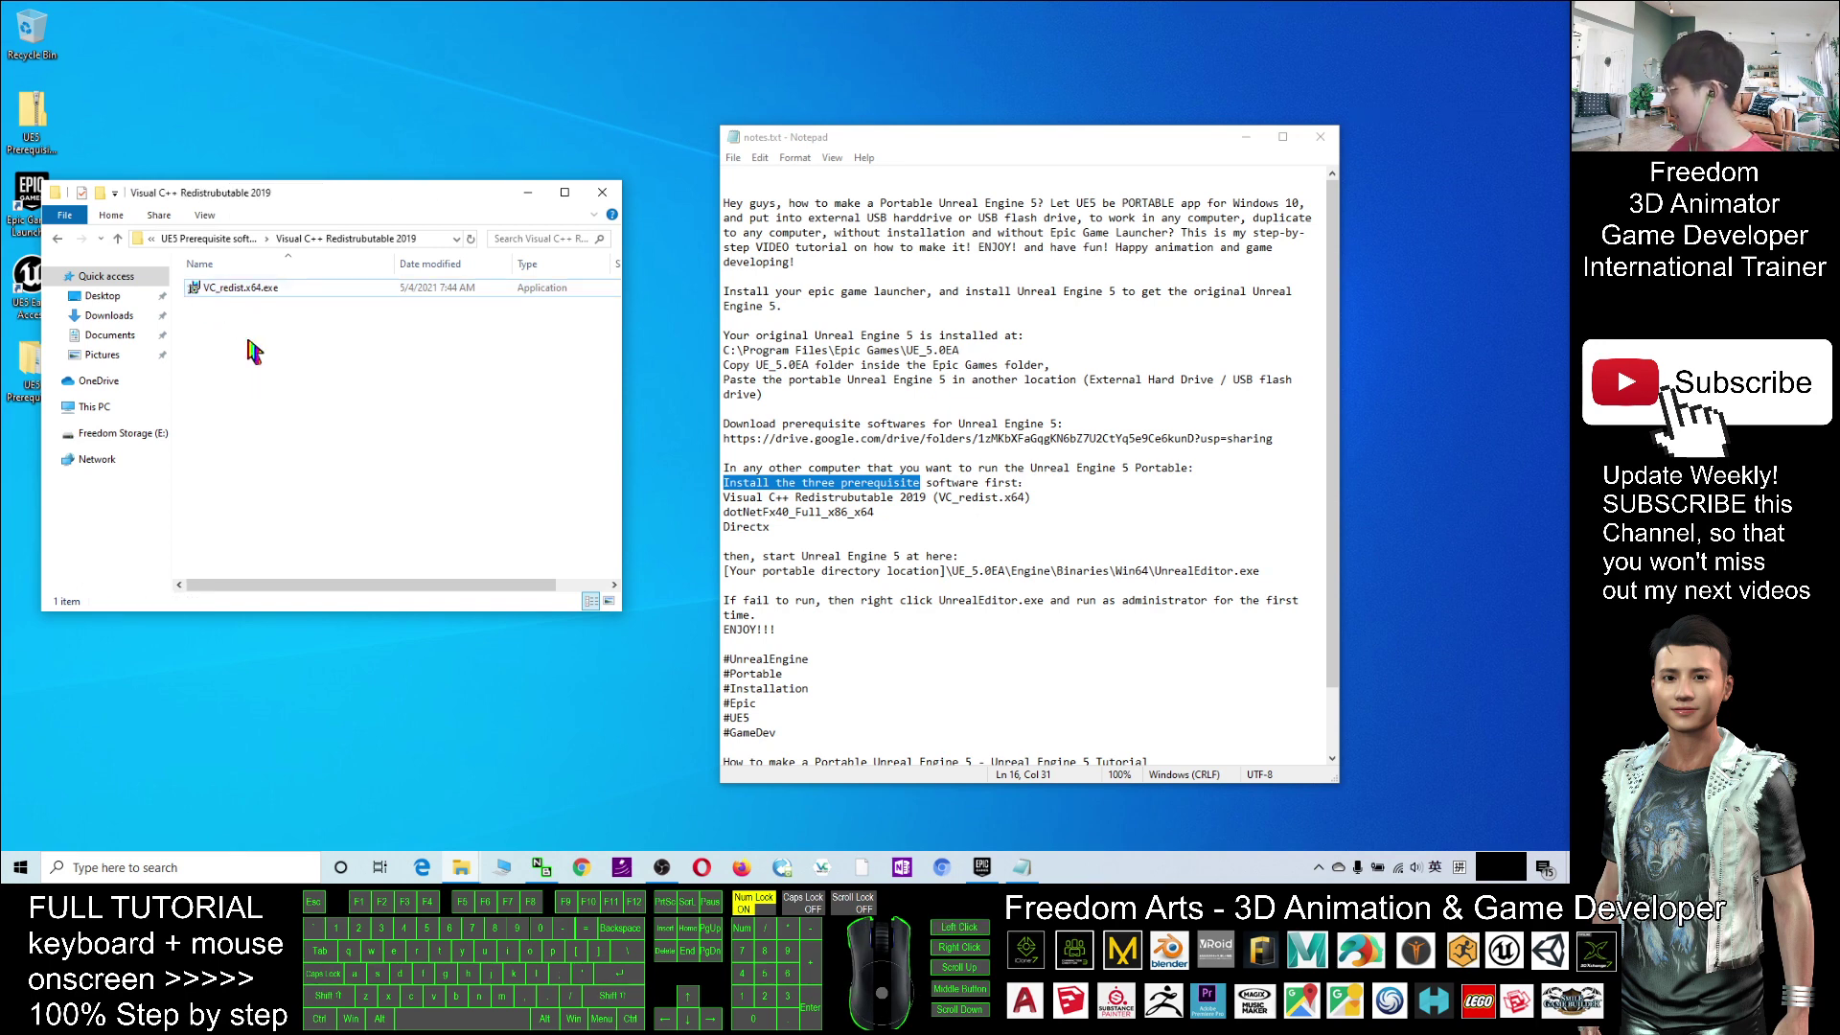
{"action": "left_click", "coordinate": [59, 240]}
{"action": "left_click", "coordinate": [216, 327]}
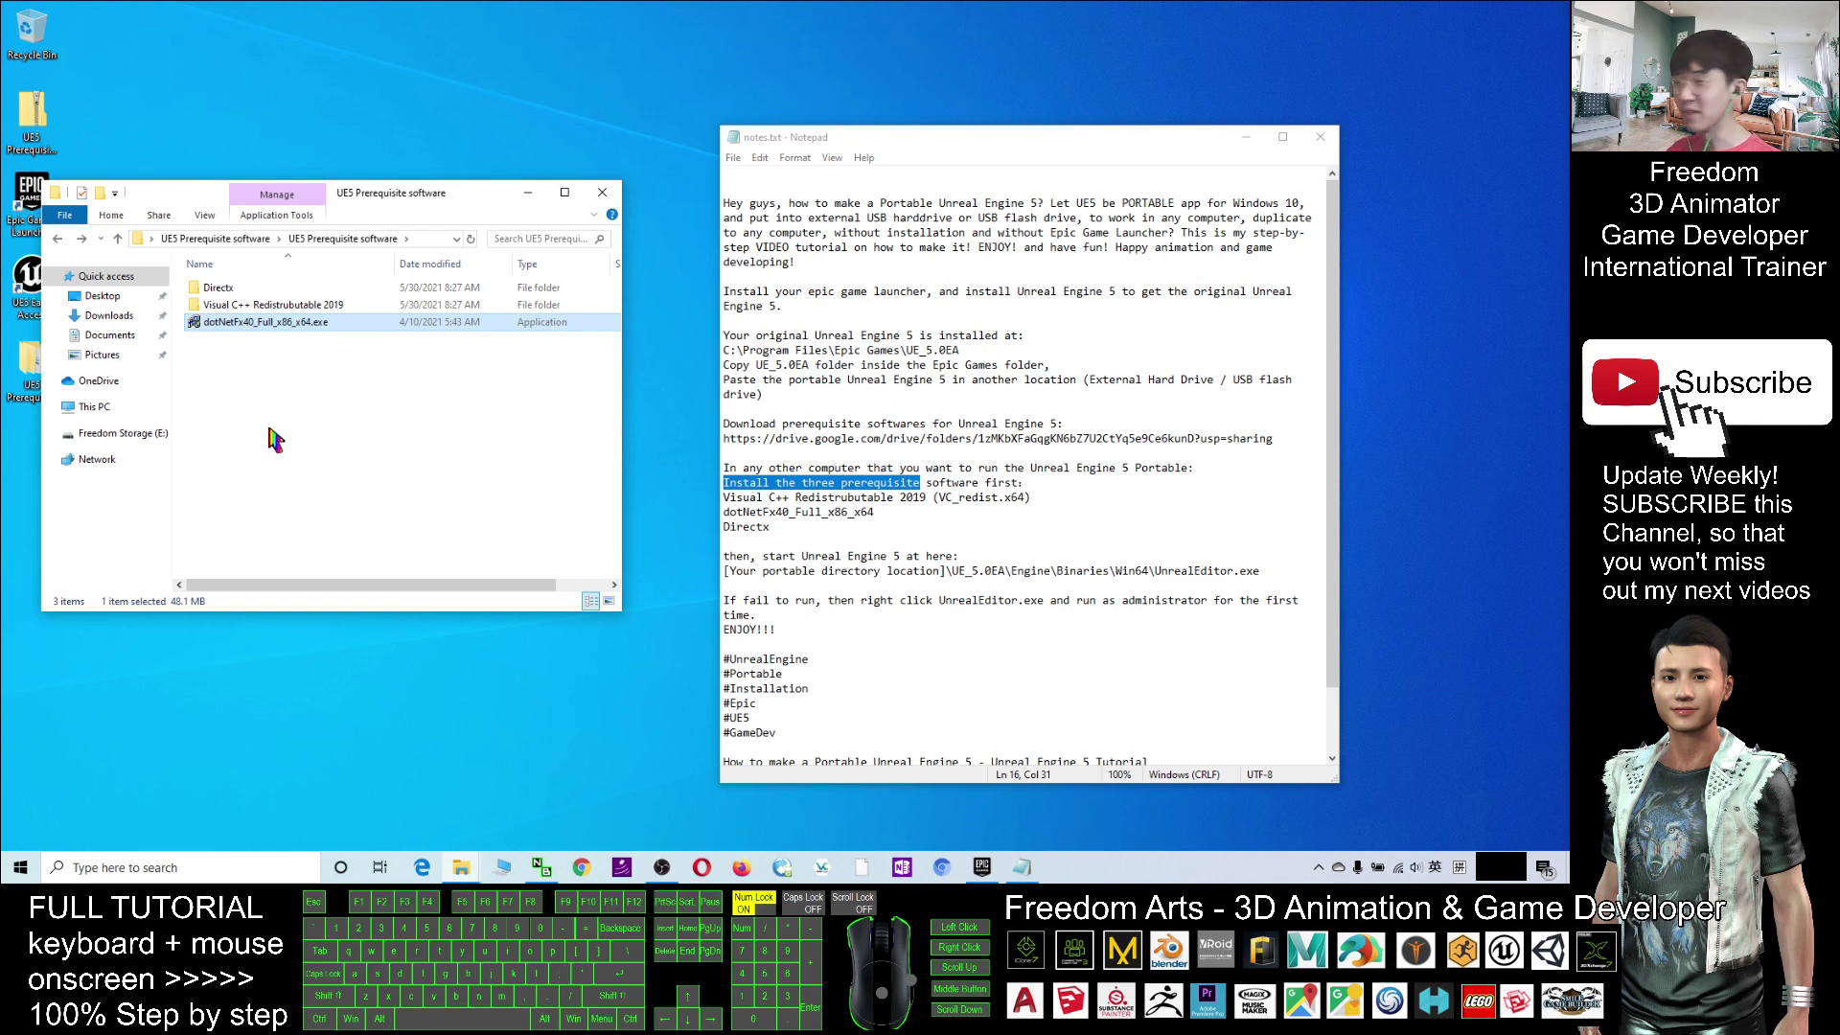
{"action": "left_click", "coordinate": [288, 378]}
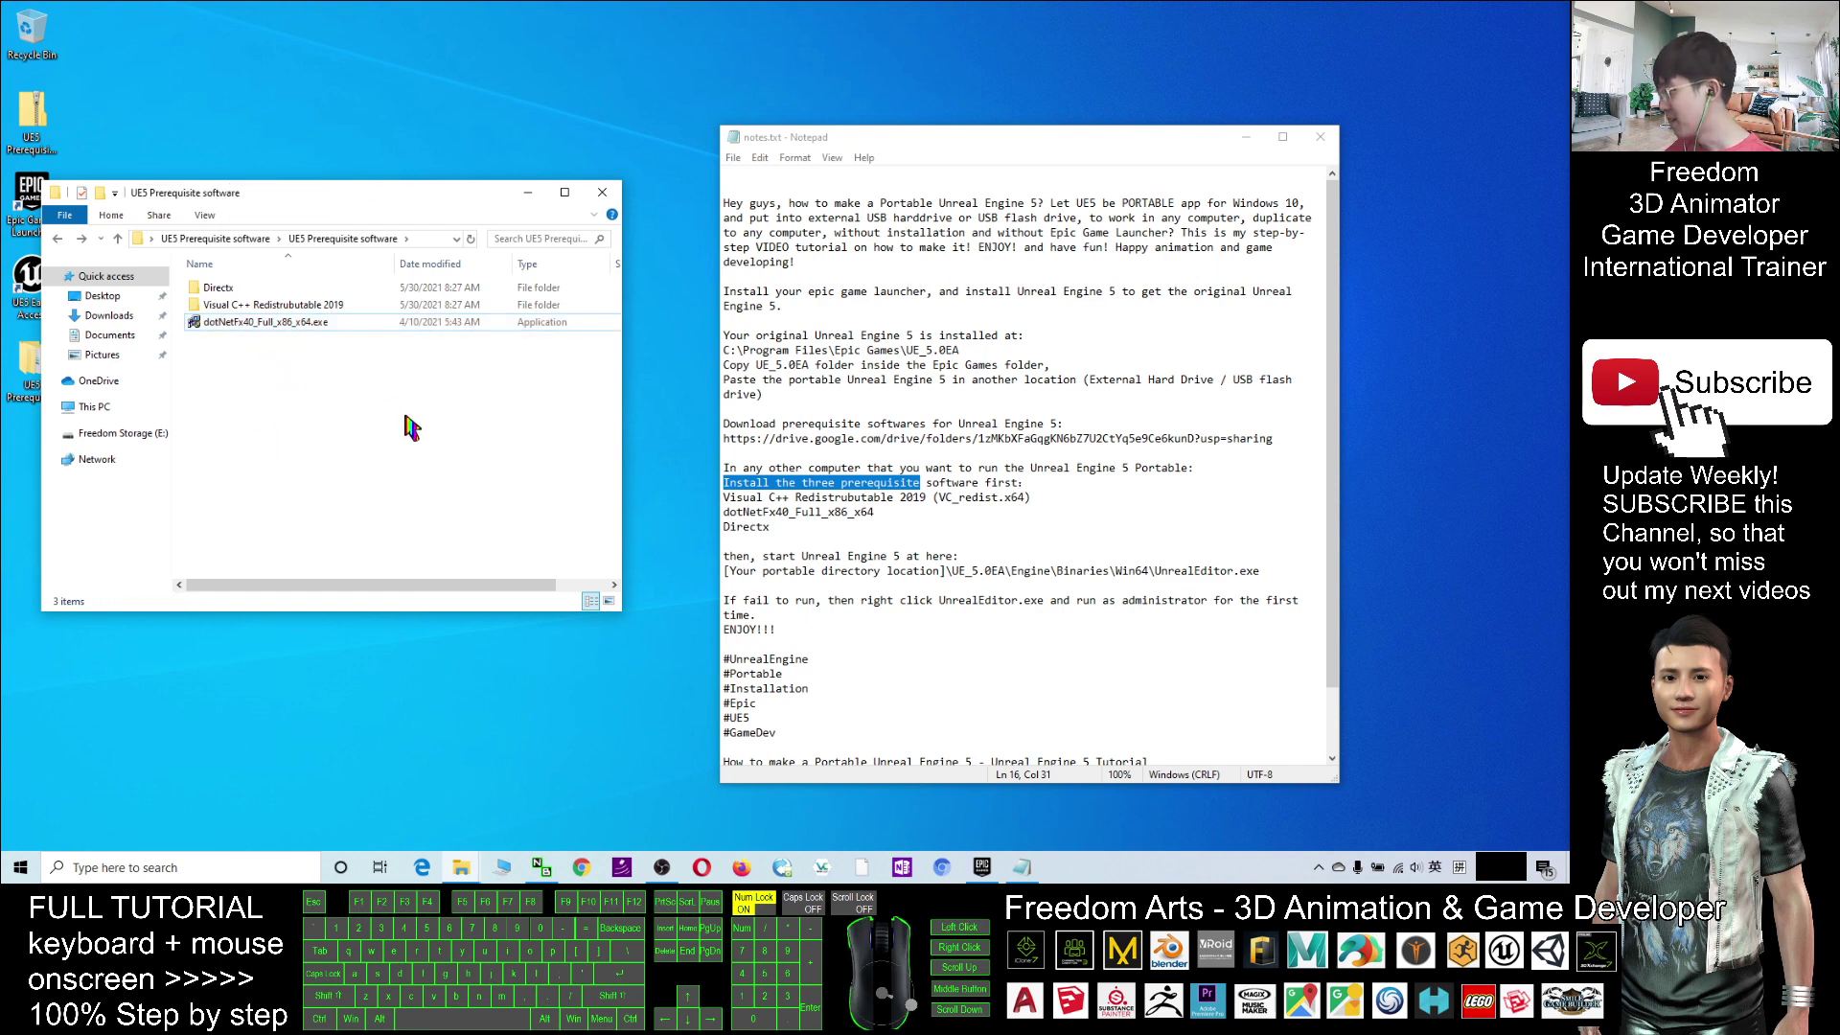
Select all three prerequisite items and review the notes on installing them and starting the portable Unreal Engine 5.
{"action": "left_click_drag", "start_coordinate": [409, 412], "coordinate": [154, 283]}
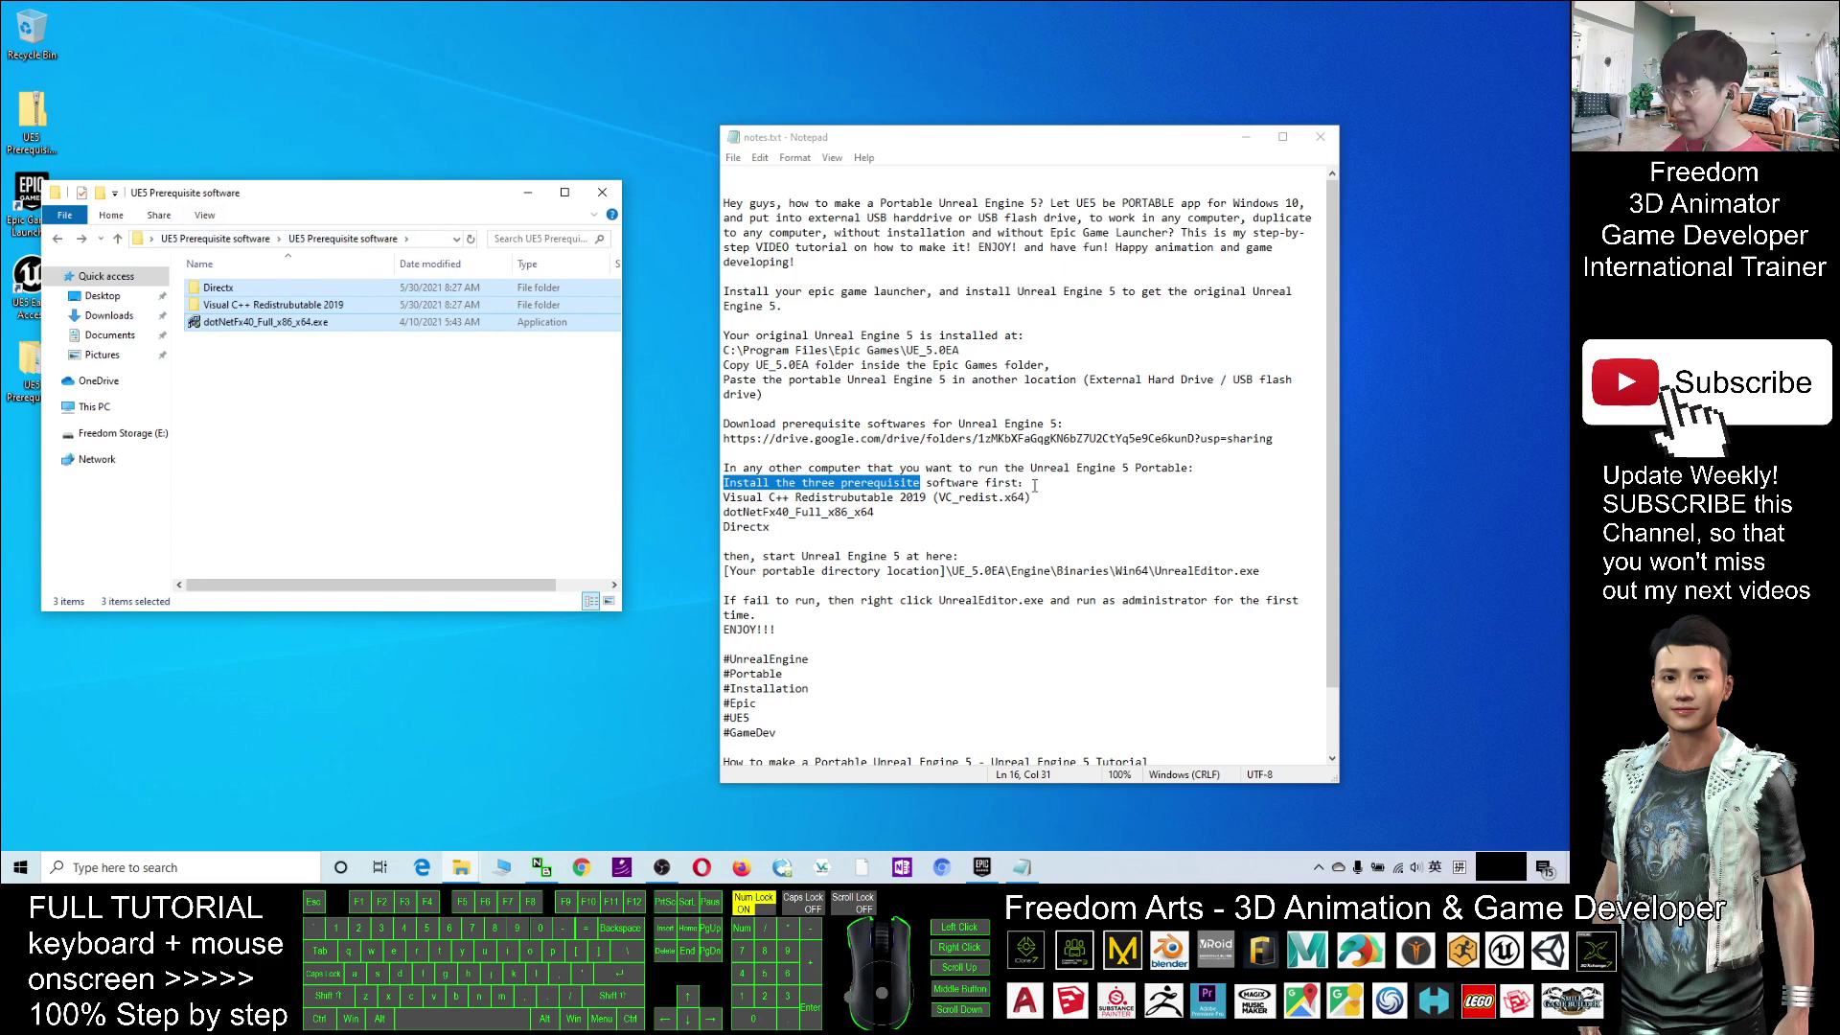
{"action": "left_click_drag", "start_coordinate": [1030, 468], "coordinate": [1189, 466]}
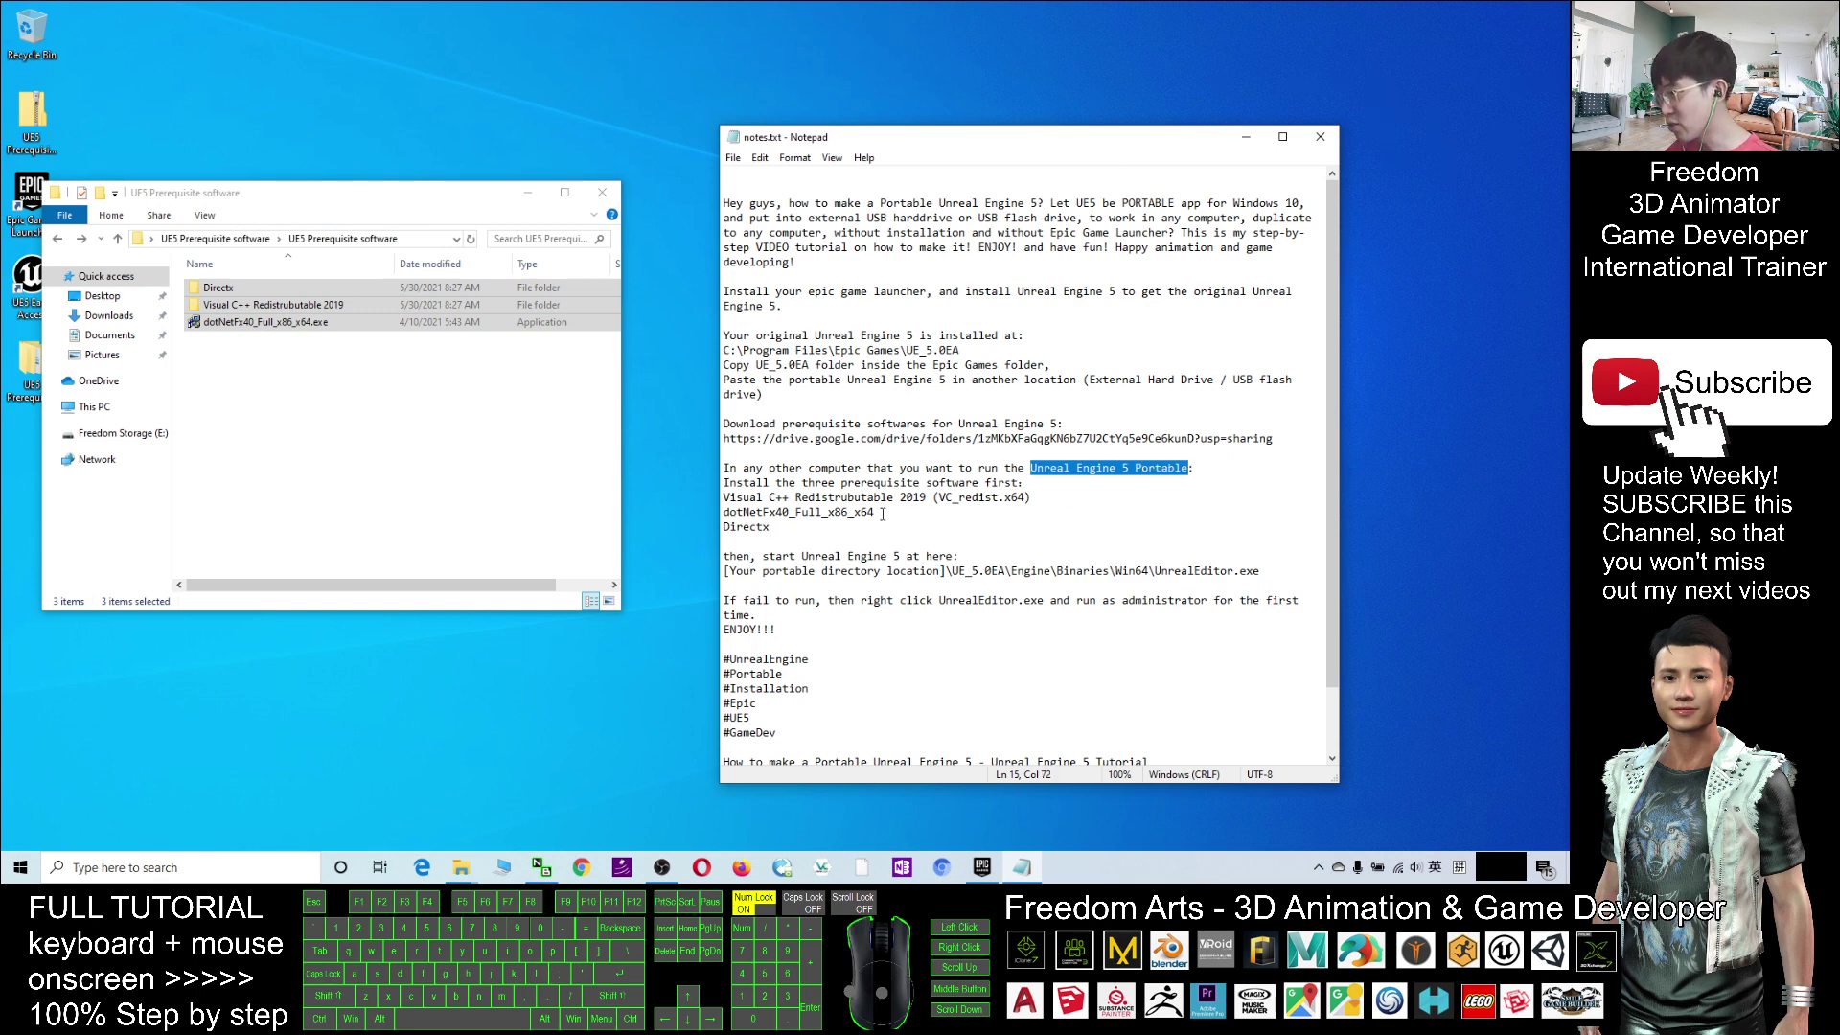
{"action": "left_click", "coordinate": [1024, 481]}
{"action": "triple_click", "coordinate": [774, 470]}
{"action": "left_click", "coordinate": [800, 556]}
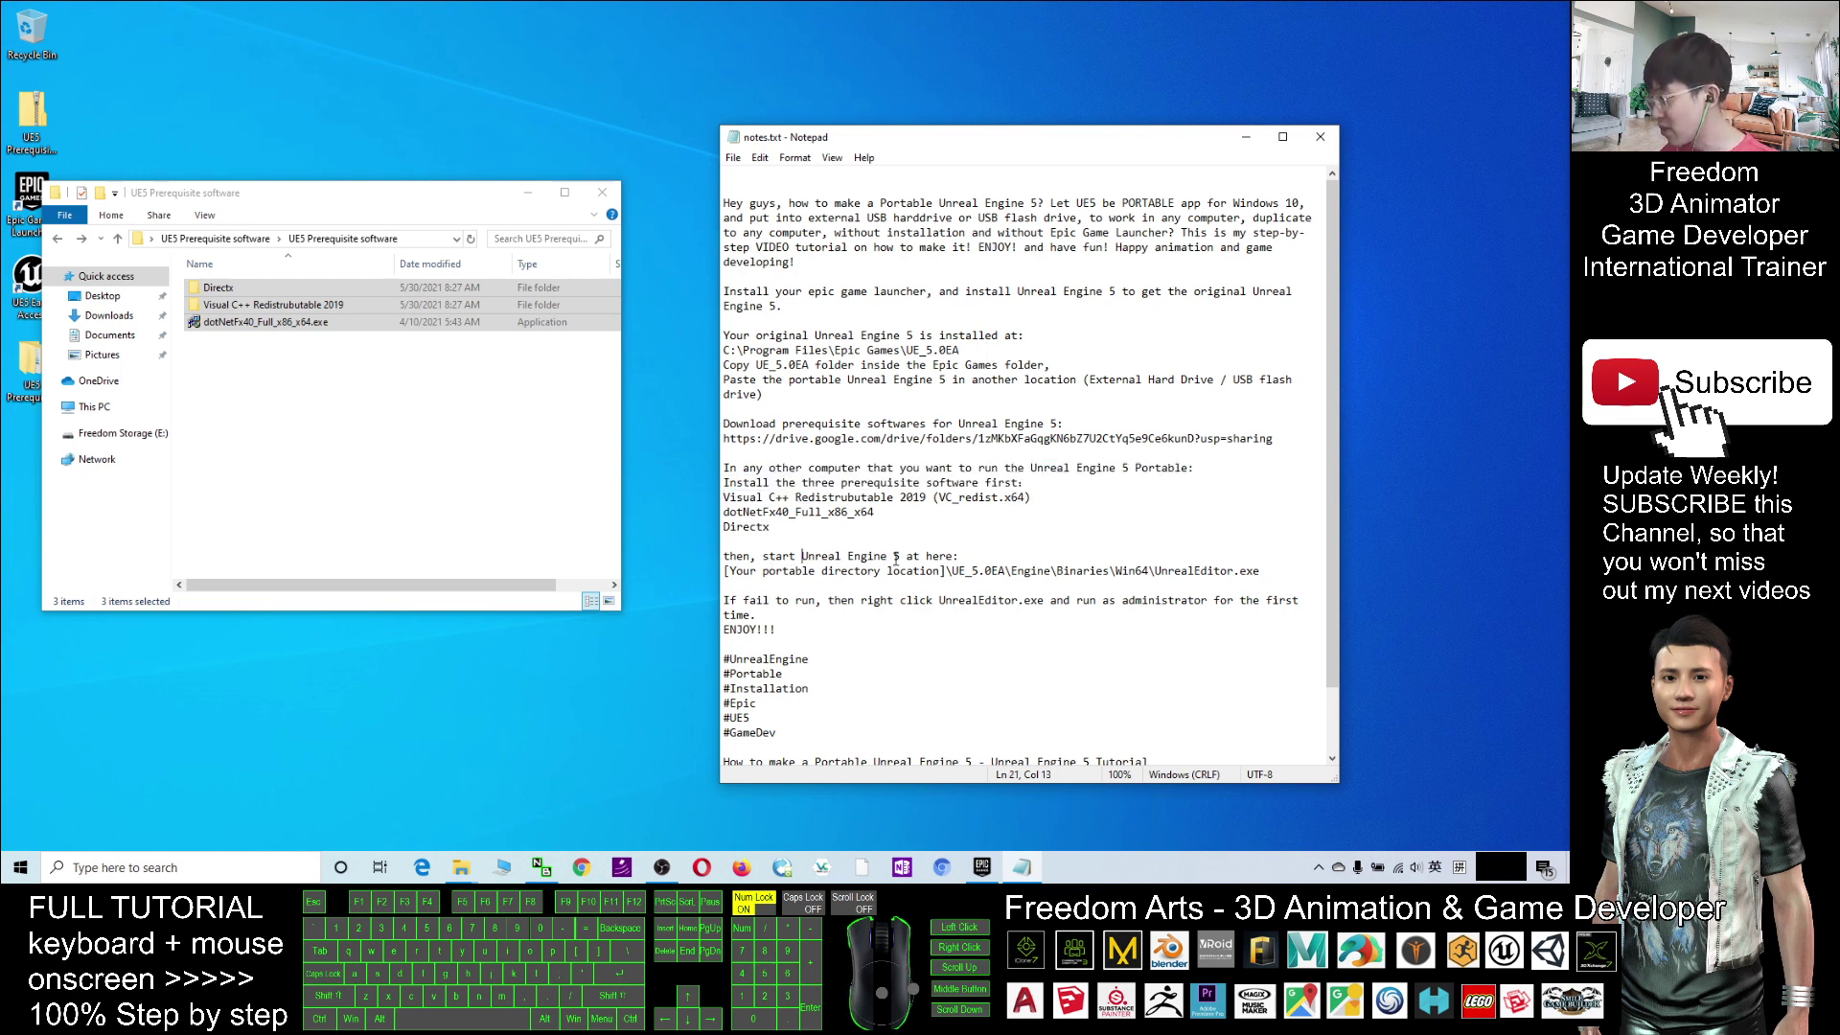
{"action": "left_click", "coordinate": [933, 572]}
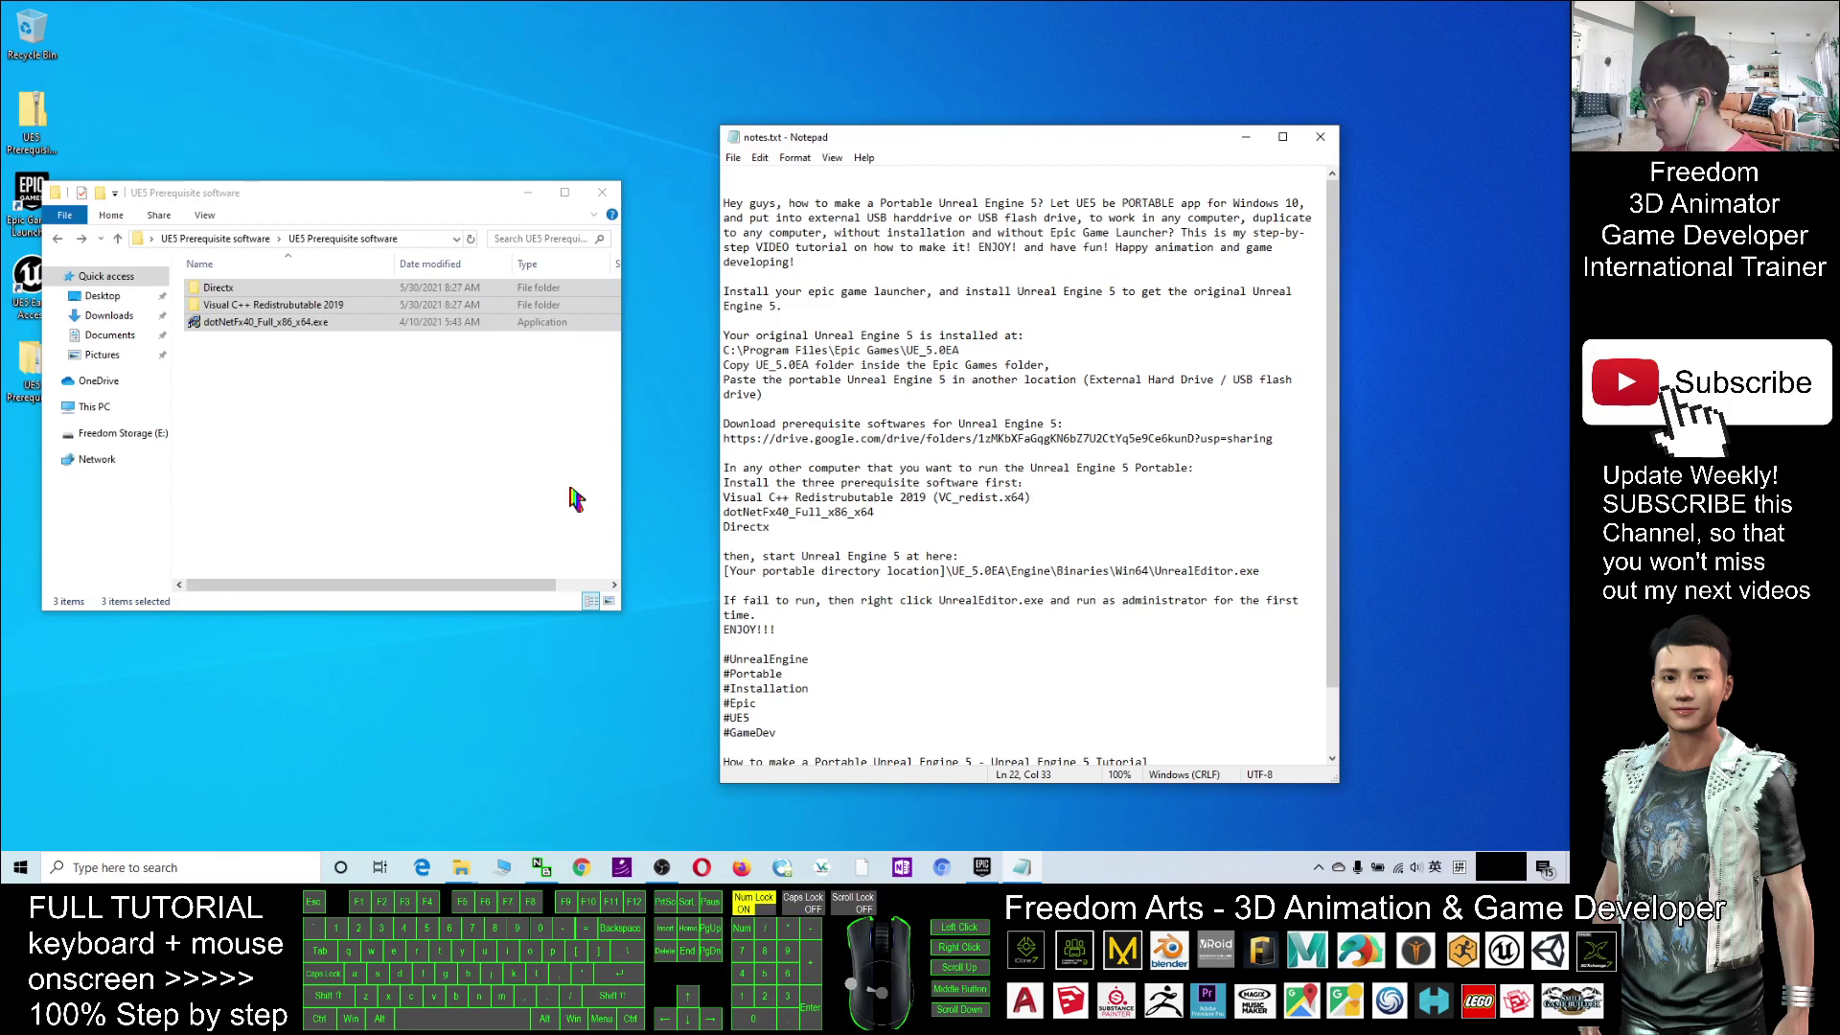